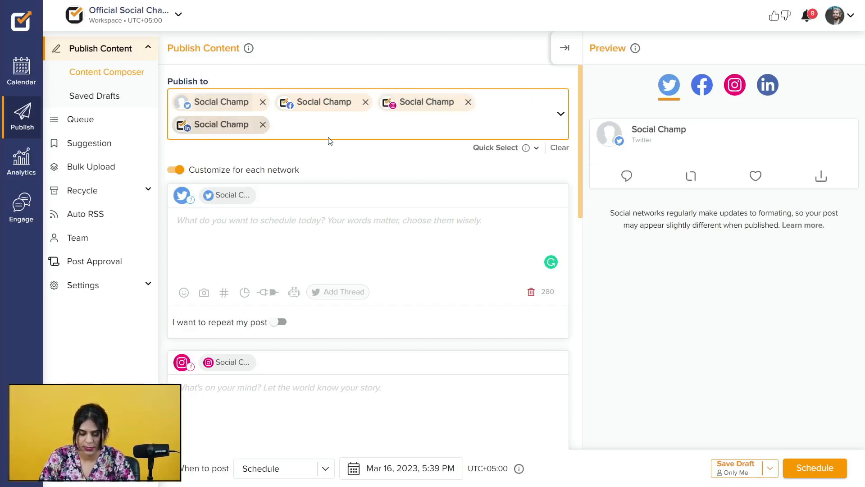
- Add the first listed Social Champ Mastodon account and the Social Champ Pinterest account to the accounts the post publishes to
{"action": "left_click", "coordinate": [357, 131]}
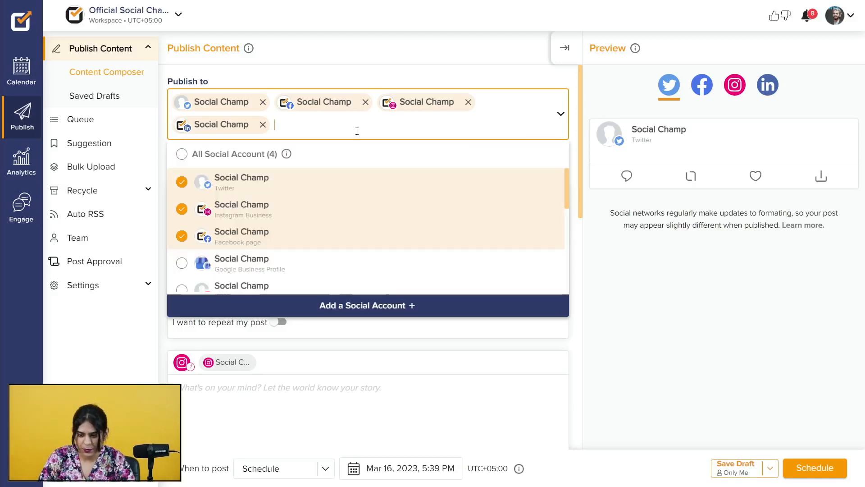
{"action": "scroll", "coordinate": [322, 210], "scroll_direction": "down", "scroll_amount": 5}
{"action": "scroll", "coordinate": [323, 211], "scroll_direction": "down", "scroll_amount": 1}
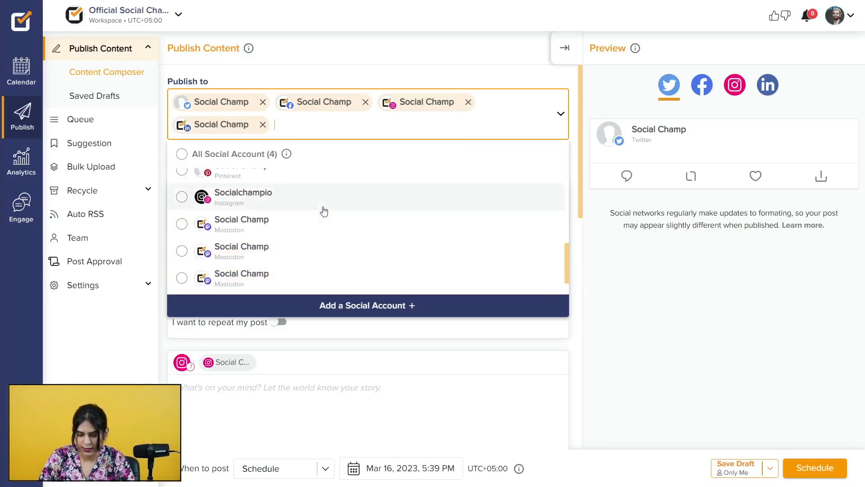
{"action": "left_click", "coordinate": [340, 217]}
{"action": "scroll", "coordinate": [347, 218], "scroll_direction": "down", "scroll_amount": 1}
{"action": "scroll", "coordinate": [347, 217], "scroll_direction": "up", "scroll_amount": 2}
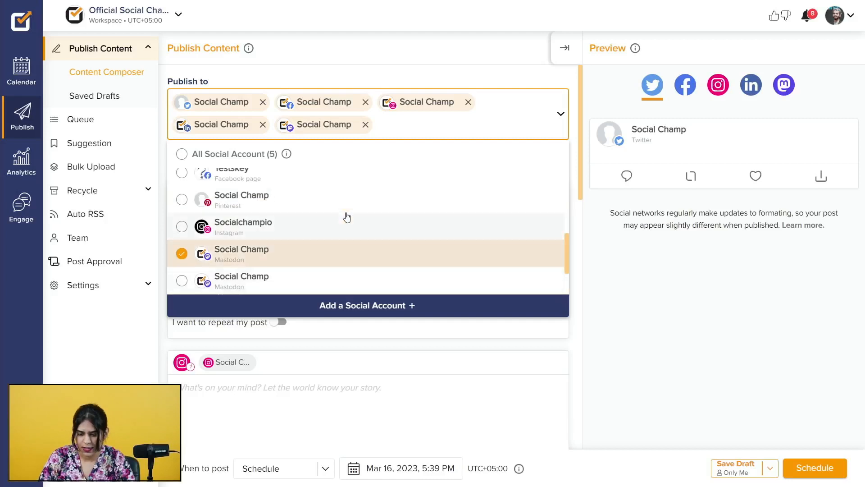
{"action": "left_click", "coordinate": [296, 207]}
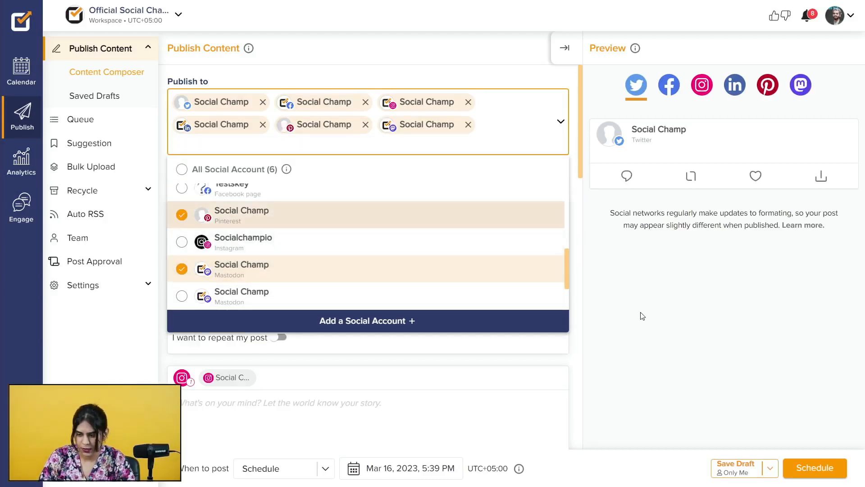
{"action": "left_click", "coordinate": [640, 315]}
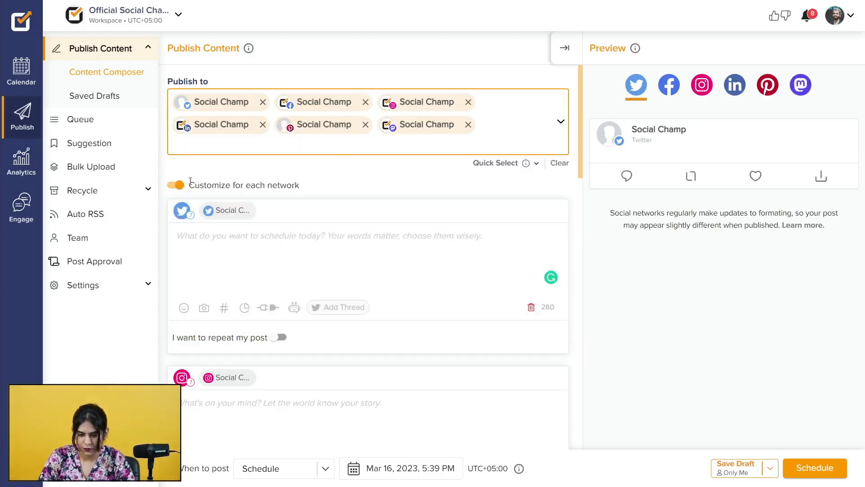
- Turn customization for each network off and back on
{"action": "left_click", "coordinate": [180, 185]}
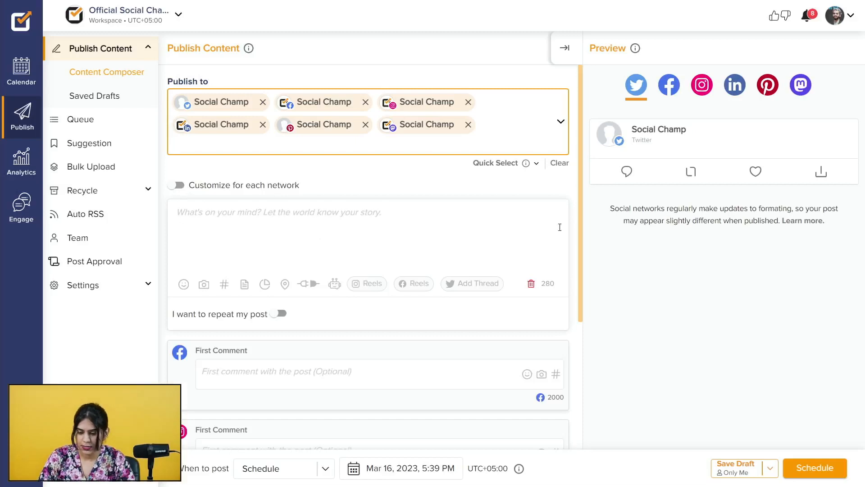
{"action": "left_click", "coordinate": [335, 224]}
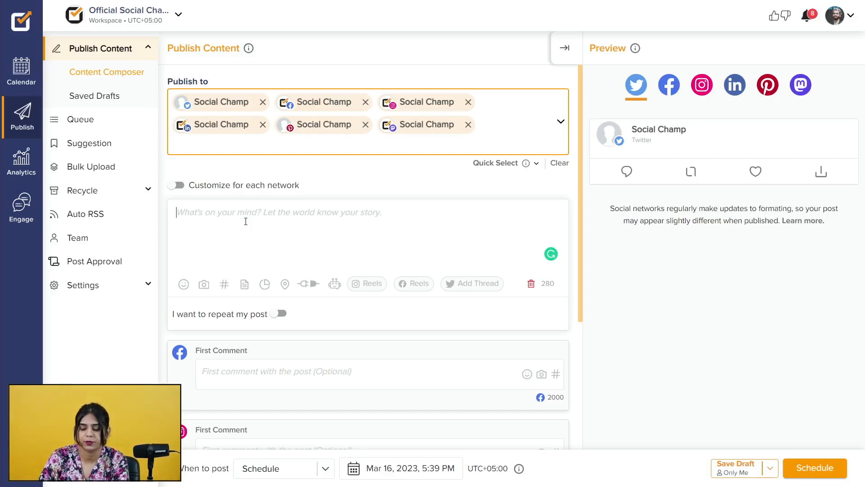
{"action": "left_click", "coordinate": [181, 188]}
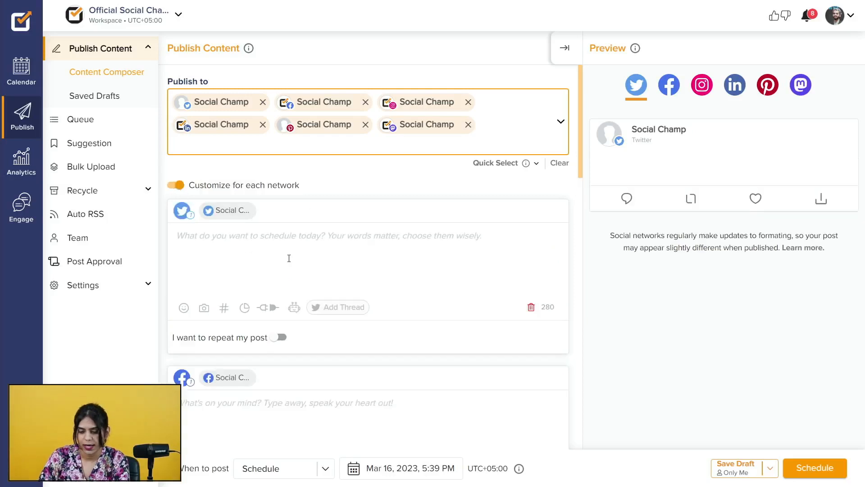
- Write "good morning everyone" as the text of the Twitter post
{"action": "scroll", "coordinate": [290, 259], "scroll_direction": "down", "scroll_amount": 3}
{"action": "scroll", "coordinate": [291, 261], "scroll_direction": "down", "scroll_amount": 13}
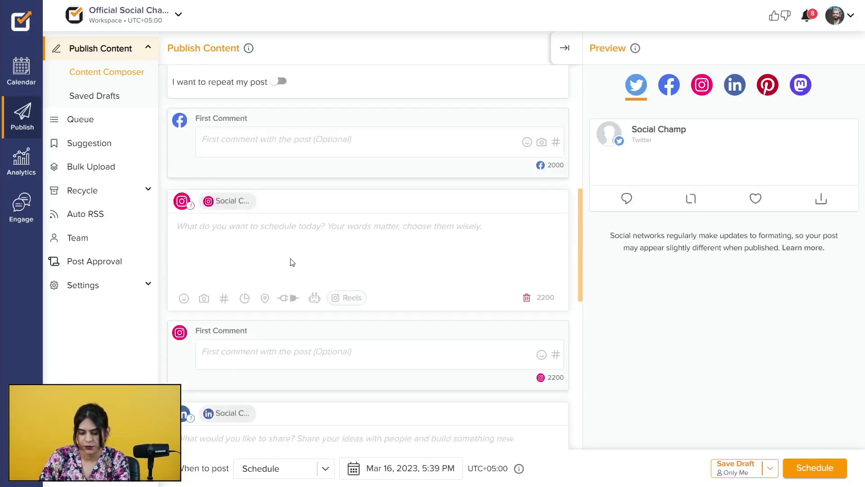
{"action": "scroll", "coordinate": [292, 263], "scroll_direction": "down", "scroll_amount": 4}
{"action": "scroll", "coordinate": [292, 260], "scroll_direction": "up", "scroll_amount": 15}
{"action": "scroll", "coordinate": [291, 258], "scroll_direction": "up", "scroll_amount": 4}
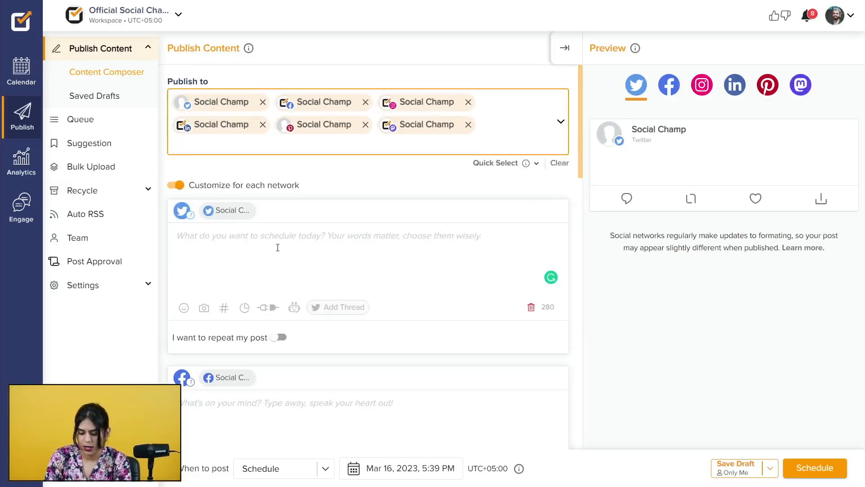
{"action": "type", "text": "giid m"}
{"action": "key", "text": "BackSpace"}
{"action": "key", "text": "BackSpace"}
{"action": "key", "text": "BackSpace"}
{"action": "key", "text": "BackSpace"}
{"action": "key", "text": "BackSpace"}
{"action": "type", "text": "ood mor"}
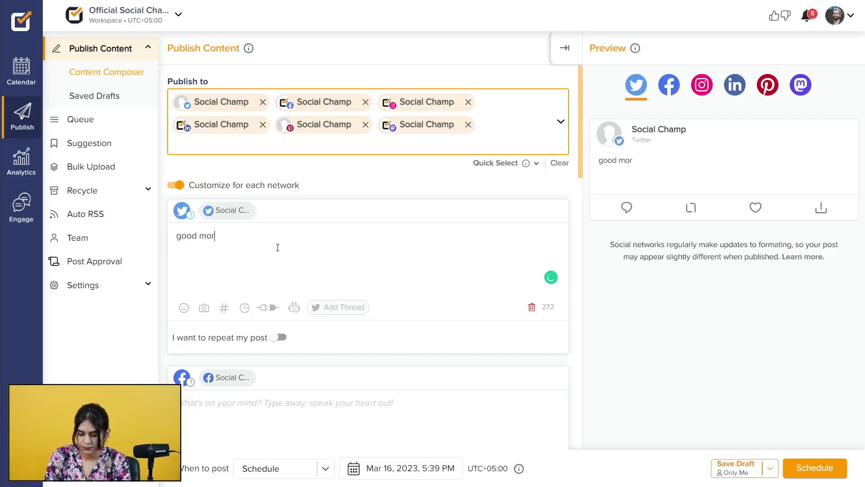
{"action": "type", "text": "ning everyone"}
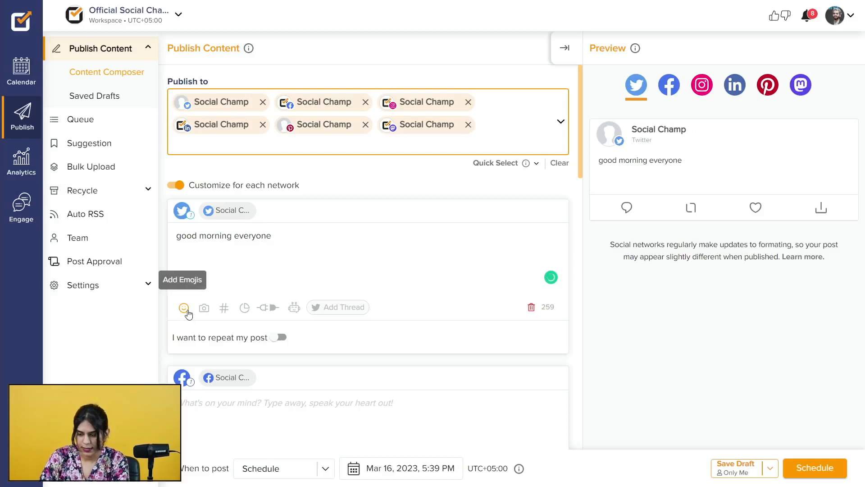
- Search the emojis for "sun" and add a yellow sun emoji to the end of the Twitter post
{"action": "left_click", "coordinate": [184, 308]}
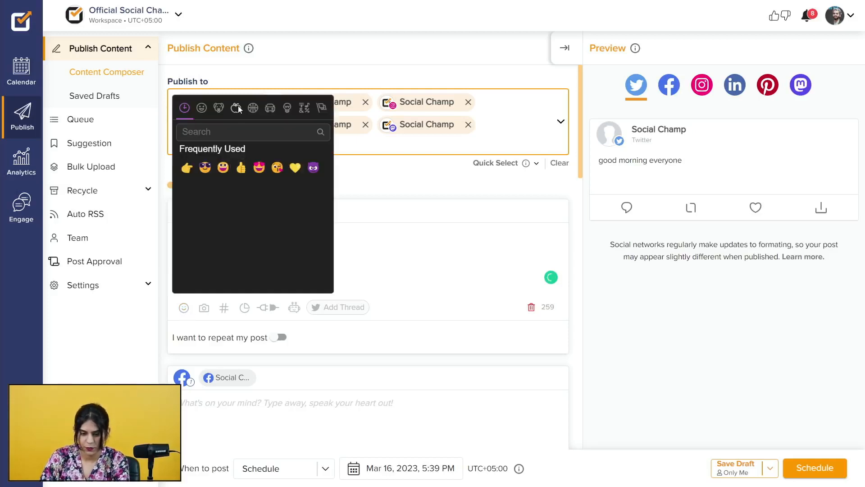
{"action": "left_click", "coordinate": [207, 108]}
{"action": "scroll", "coordinate": [248, 212], "scroll_direction": "down", "scroll_amount": 5}
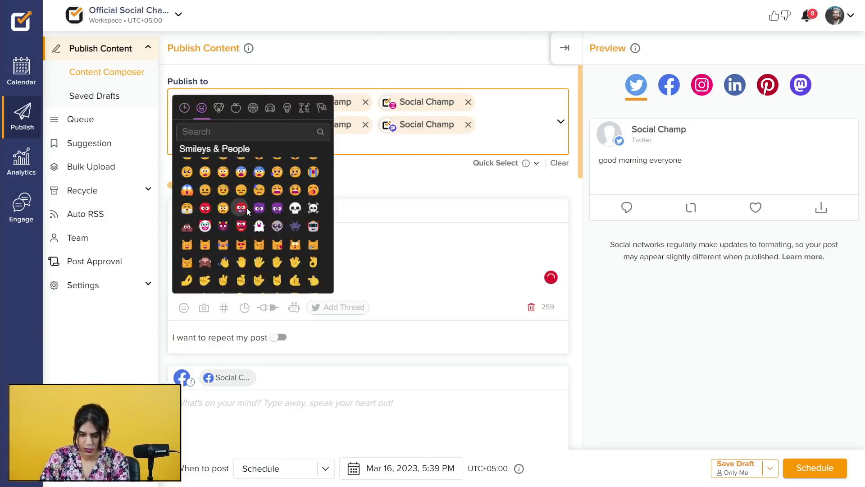
{"action": "scroll", "coordinate": [247, 211], "scroll_direction": "down", "scroll_amount": 2}
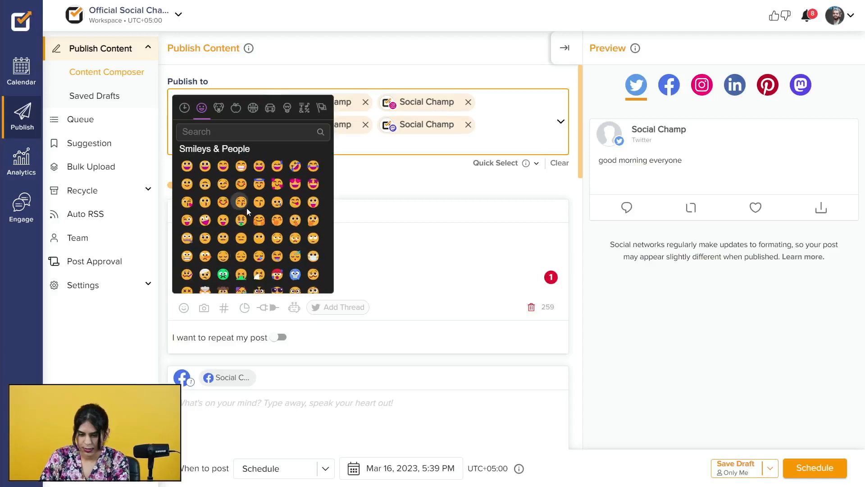
{"action": "scroll", "coordinate": [289, 221], "scroll_direction": "down", "scroll_amount": 3}
{"action": "scroll", "coordinate": [288, 228], "scroll_direction": "down", "scroll_amount": 6}
{"action": "scroll", "coordinate": [287, 233], "scroll_direction": "down", "scroll_amount": 5}
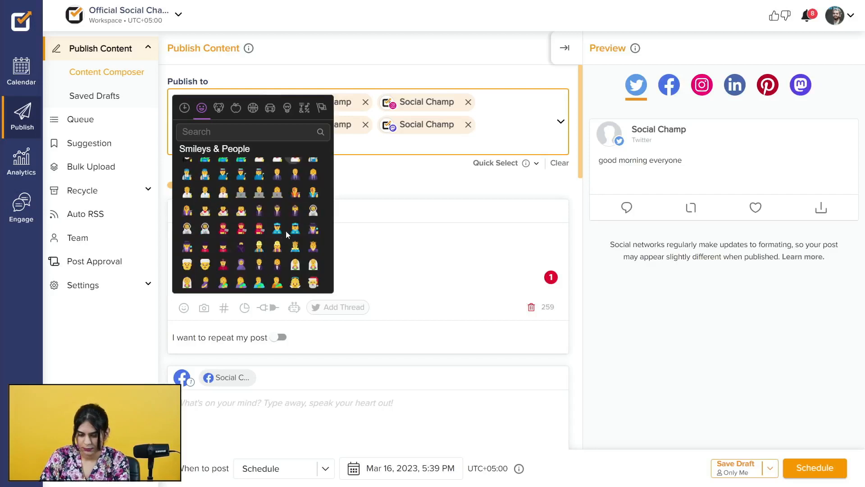
{"action": "left_click", "coordinate": [220, 128]}
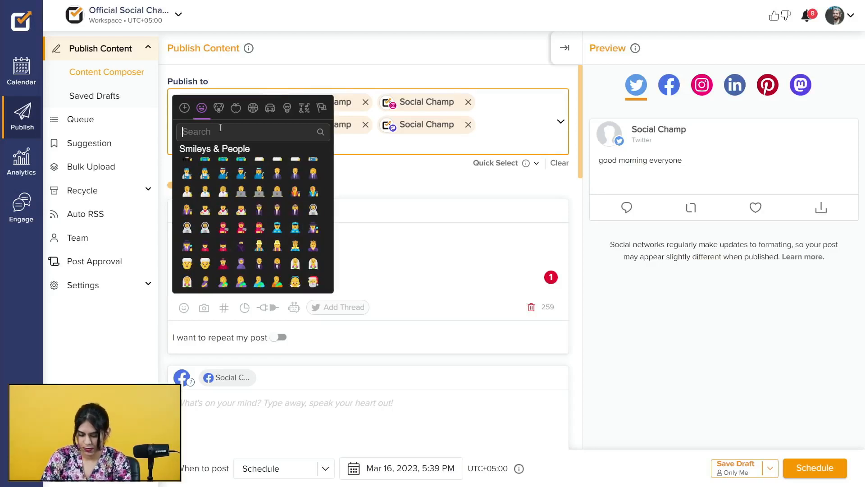
{"action": "type", "text": "sun"}
{"action": "left_click", "coordinate": [313, 167]}
{"action": "left_click", "coordinate": [397, 226]}
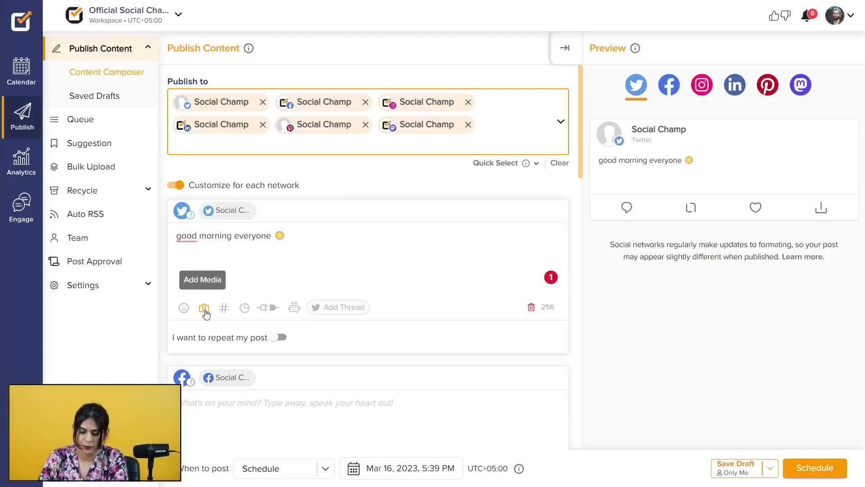
- Open the media options for the Twitter post and examine the computer upload and the recently used media
{"action": "left_click", "coordinate": [204, 309]}
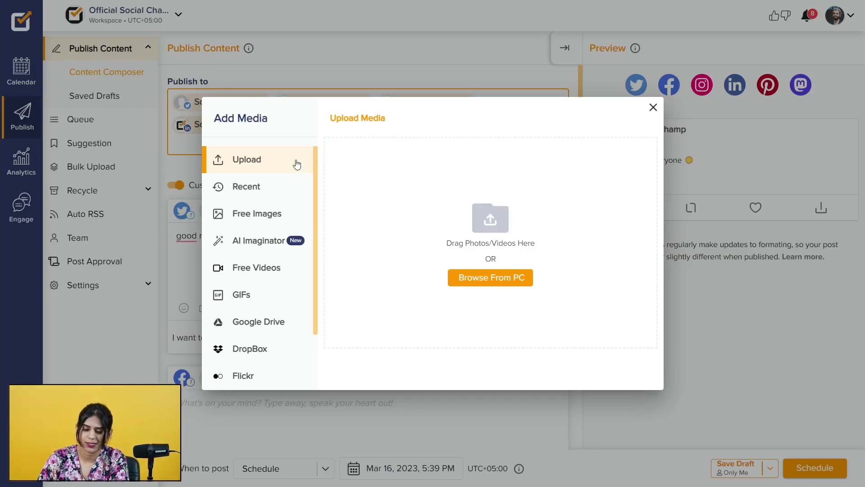
{"action": "left_click", "coordinate": [501, 280]}
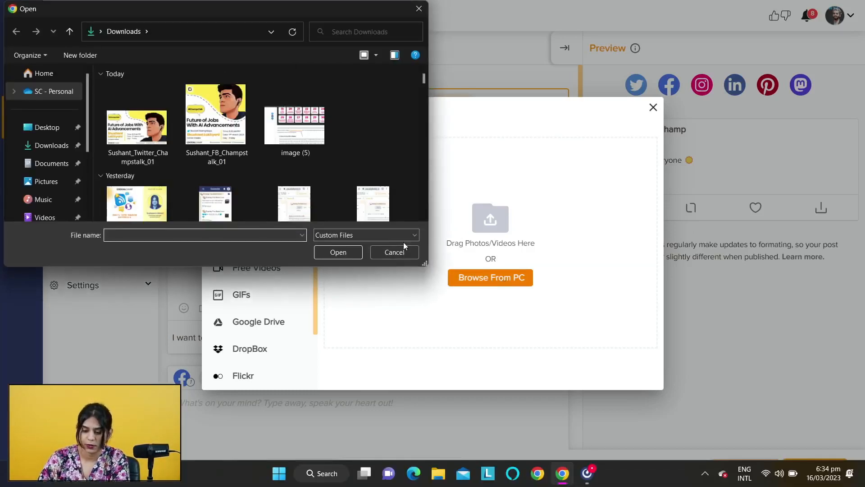
{"action": "left_click", "coordinate": [395, 252]}
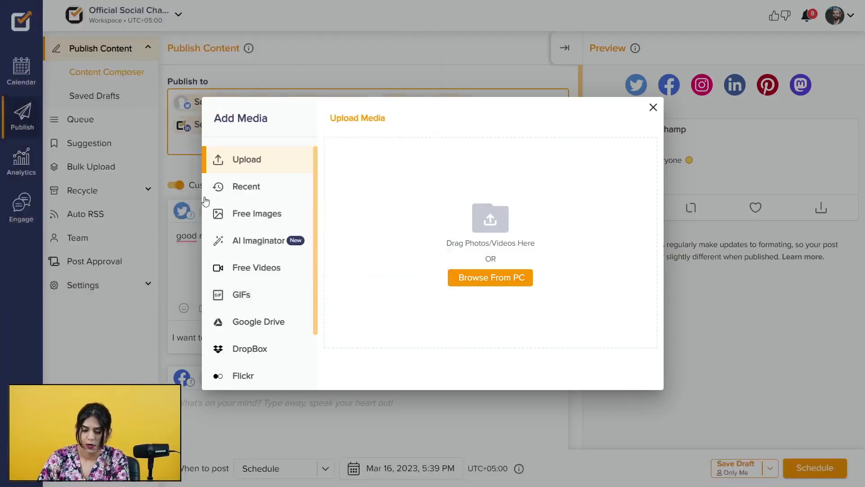
{"action": "left_click", "coordinate": [256, 189]}
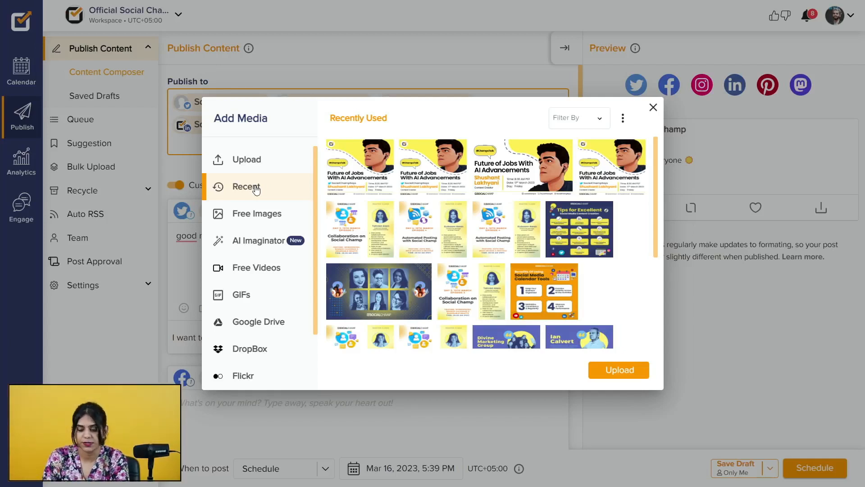
- Search the free images for "sun" and look through the results
{"action": "left_click", "coordinate": [268, 219]}
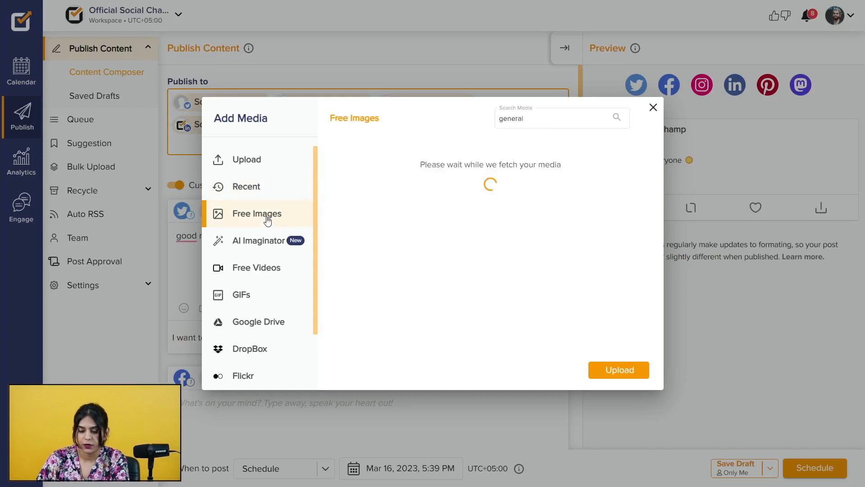
{"action": "left_click", "coordinate": [553, 120]}
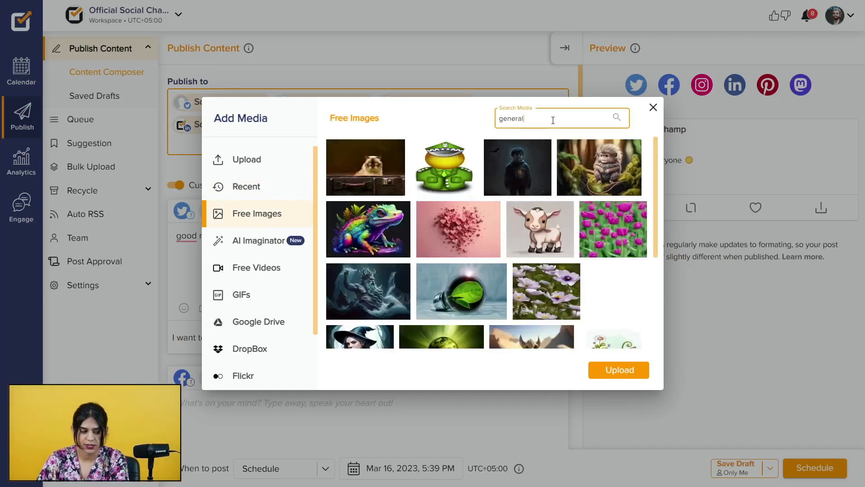
{"action": "key", "text": "BackSpace"}
{"action": "key", "text": "BackSpace"}
{"action": "key", "text": "BackSpace"}
{"action": "key", "text": "BackSpace"}
{"action": "key", "text": "BackSpace"}
{"action": "key", "text": "BackSpace"}
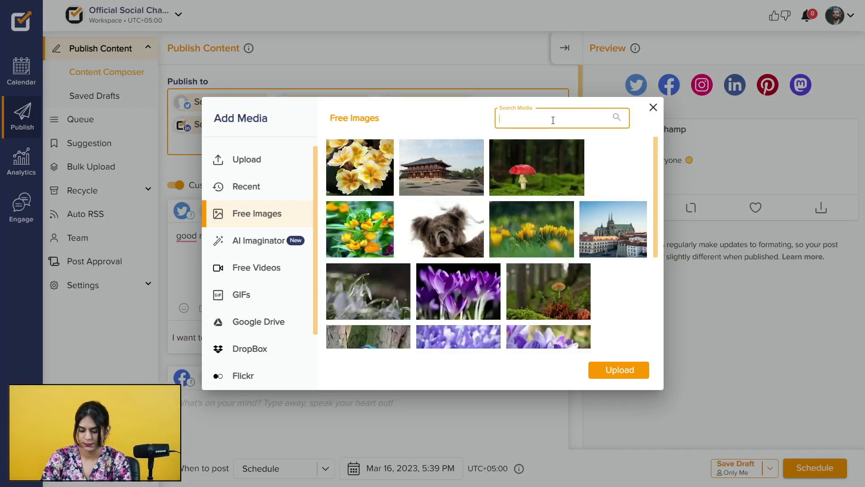
{"action": "type", "text": "sun"}
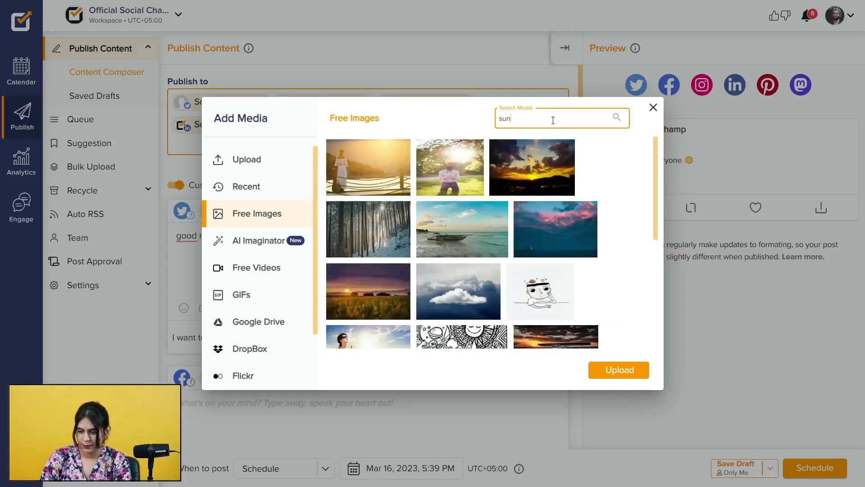
{"action": "scroll", "coordinate": [534, 253], "scroll_direction": "down", "scroll_amount": 1}
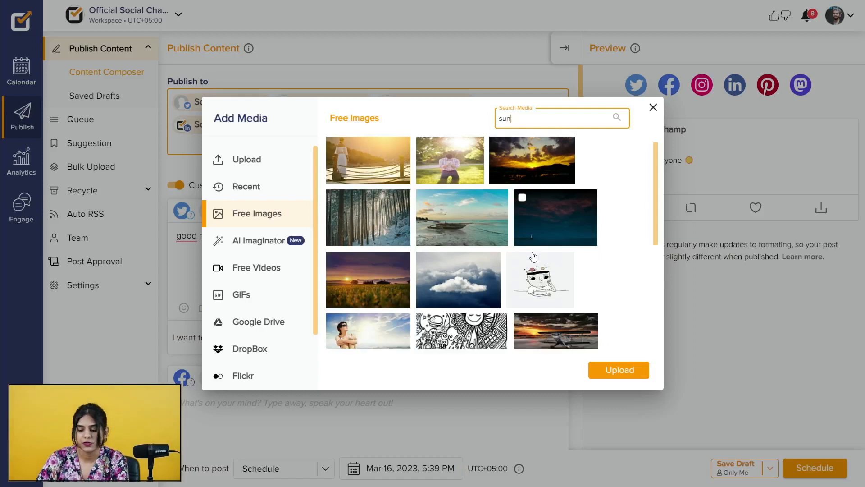
{"action": "scroll", "coordinate": [535, 256], "scroll_direction": "down", "scroll_amount": 4}
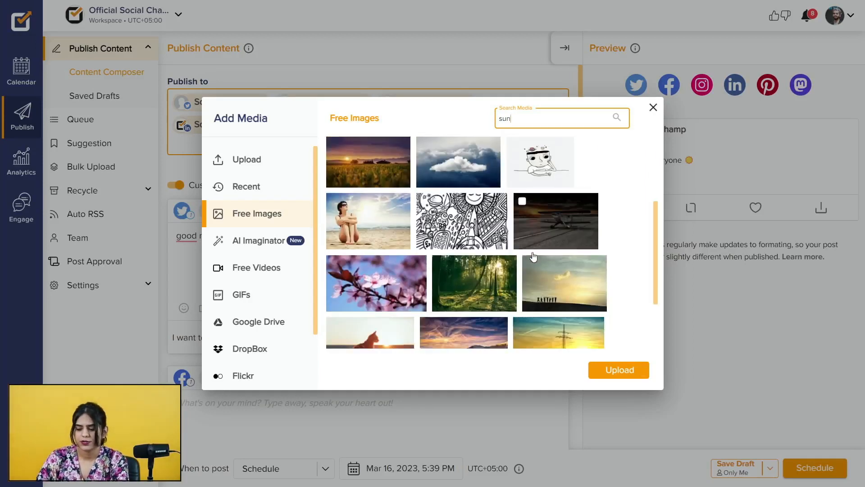
{"action": "scroll", "coordinate": [534, 256], "scroll_direction": "up", "scroll_amount": 3}
{"action": "scroll", "coordinate": [535, 256], "scroll_direction": "up", "scroll_amount": 2}
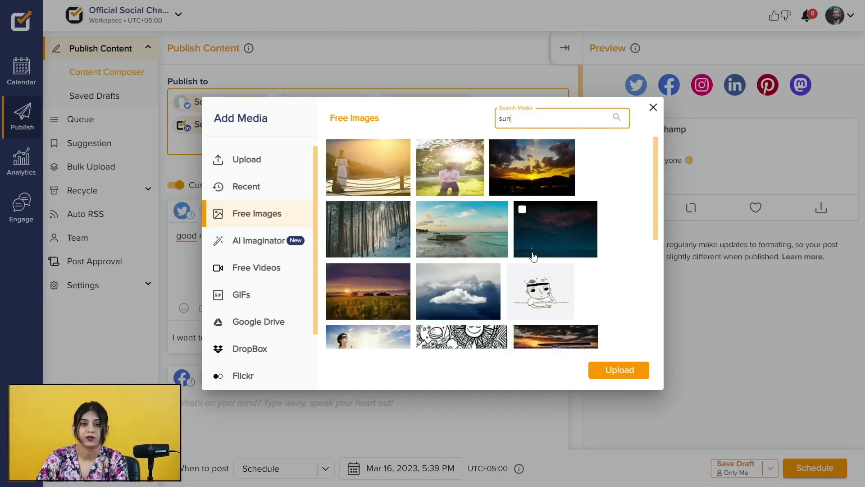
- Examine the AI Imaginator, free videos, GIFs and Google Drive as further media sources for the post
{"action": "left_click", "coordinate": [245, 243]}
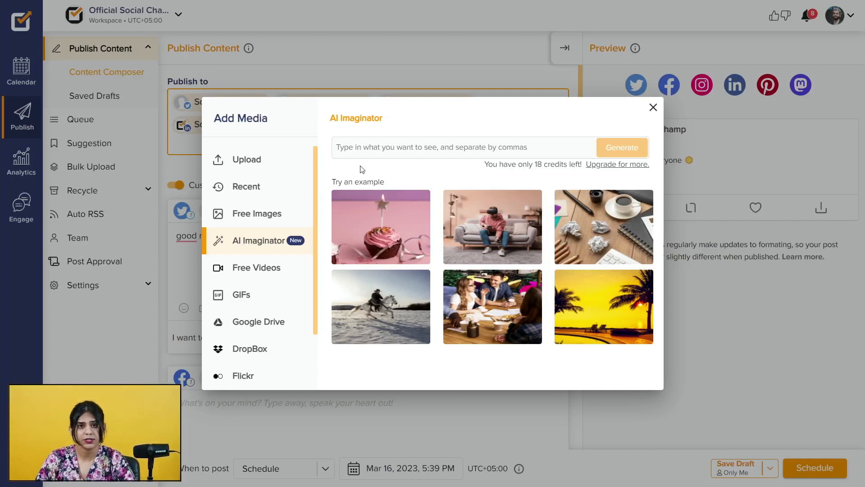
{"action": "mouse_move", "coordinate": [380, 220]}
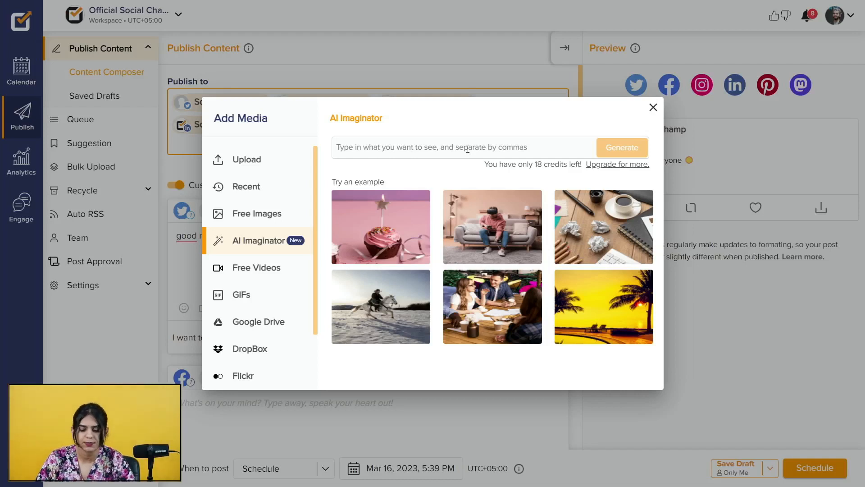
{"action": "left_click", "coordinate": [259, 269]}
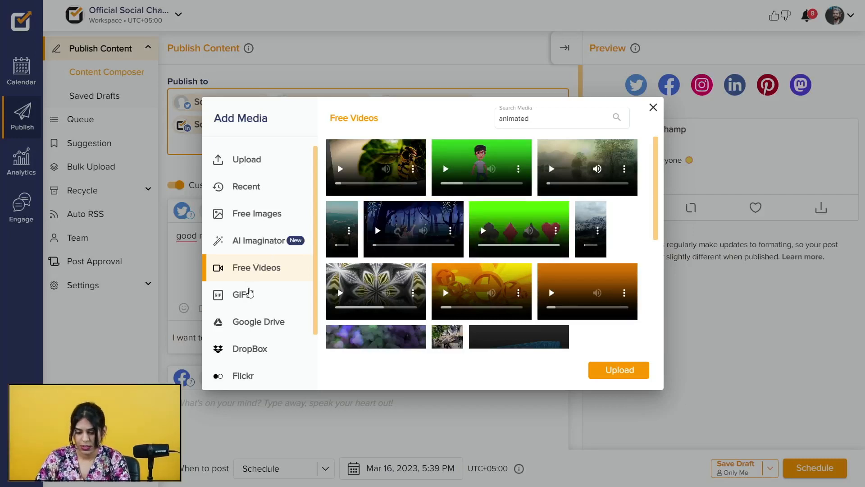
{"action": "left_click", "coordinate": [251, 293]}
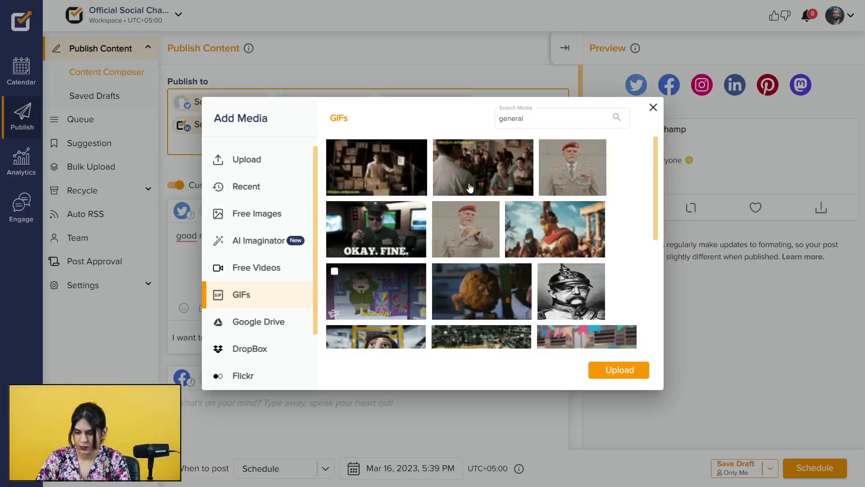
{"action": "scroll", "coordinate": [451, 217], "scroll_direction": "down", "scroll_amount": 3}
{"action": "scroll", "coordinate": [445, 261], "scroll_direction": "down", "scroll_amount": 3}
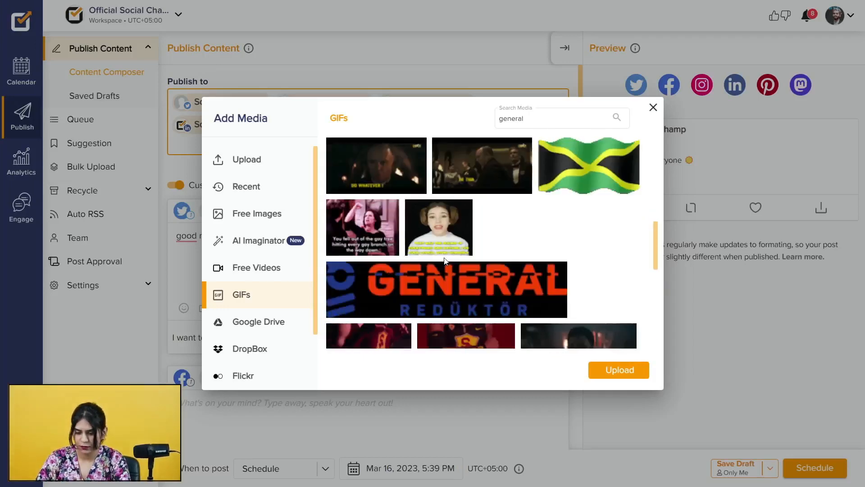
{"action": "left_click", "coordinate": [243, 321]}
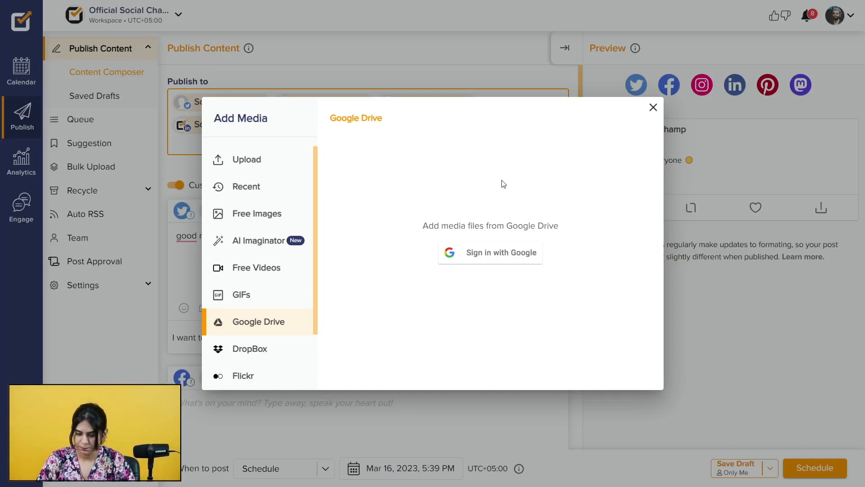
- Close the media options and capitalize the first word of the Twitter post to "Good" using the Grammarly suggestion
{"action": "left_click", "coordinate": [653, 108]}
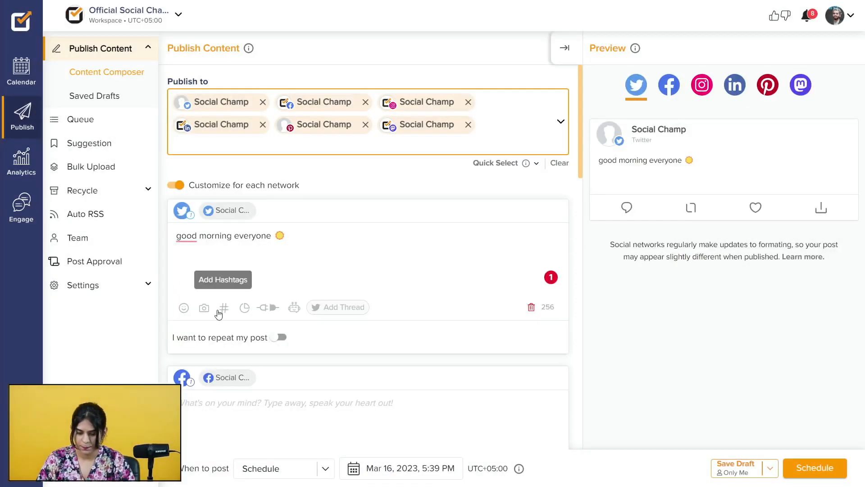
{"action": "left_click", "coordinate": [233, 262]}
{"action": "left_click", "coordinate": [308, 228]}
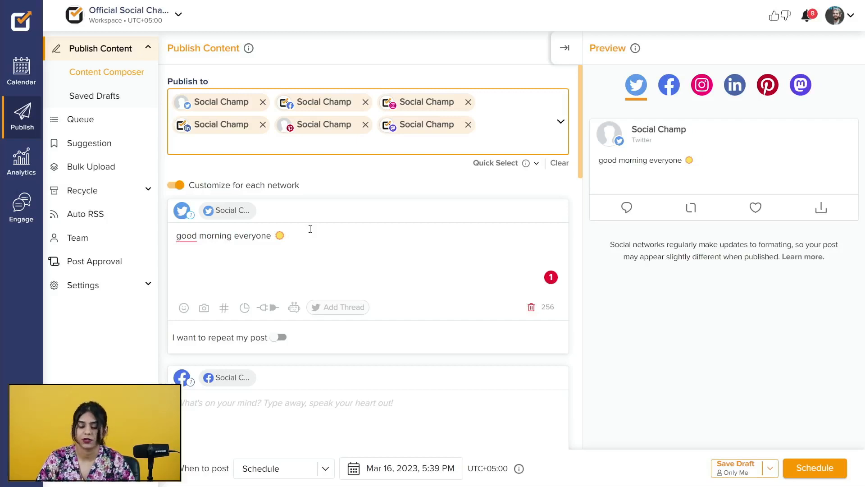
{"action": "mouse_move", "coordinate": [201, 234]}
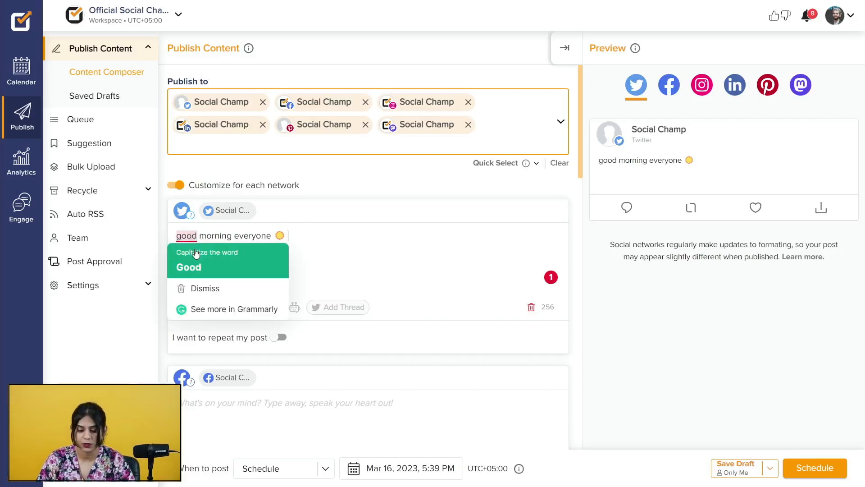
{"action": "left_click", "coordinate": [198, 265]}
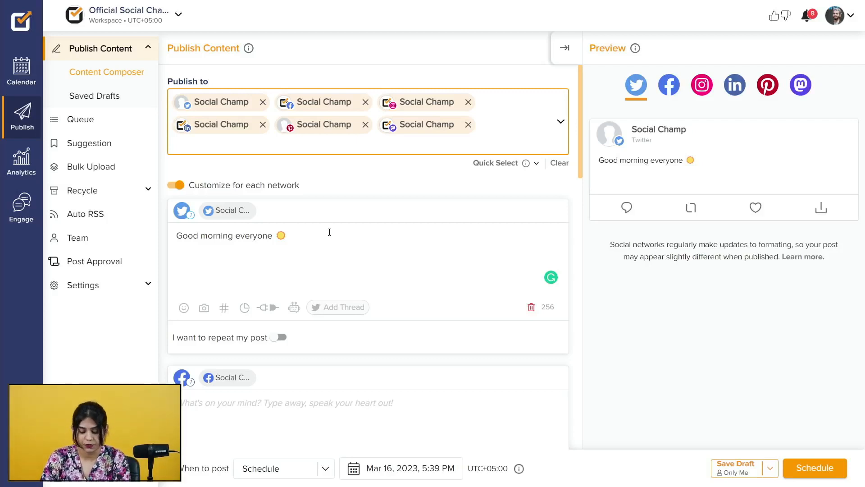
- Enter the hashtag #morning after the sun emoji in the Twitter post and look through the suggested hashtags
{"action": "type", "text": "#"}
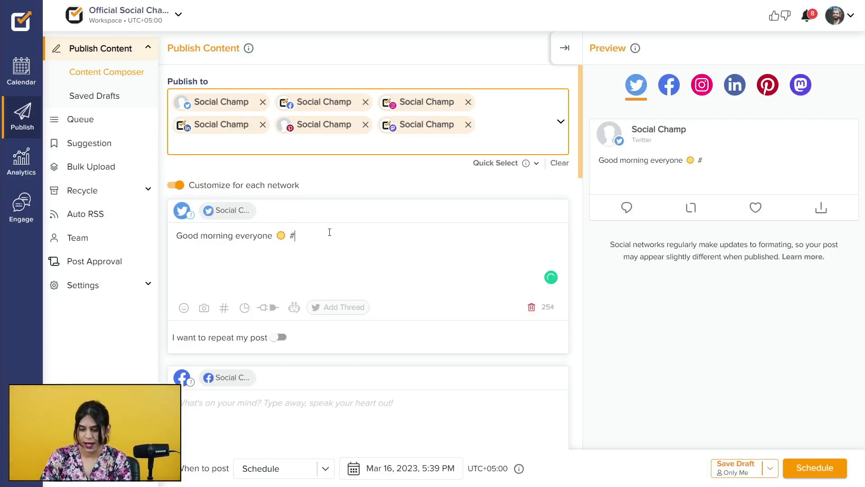
{"action": "type", "text": "morning"}
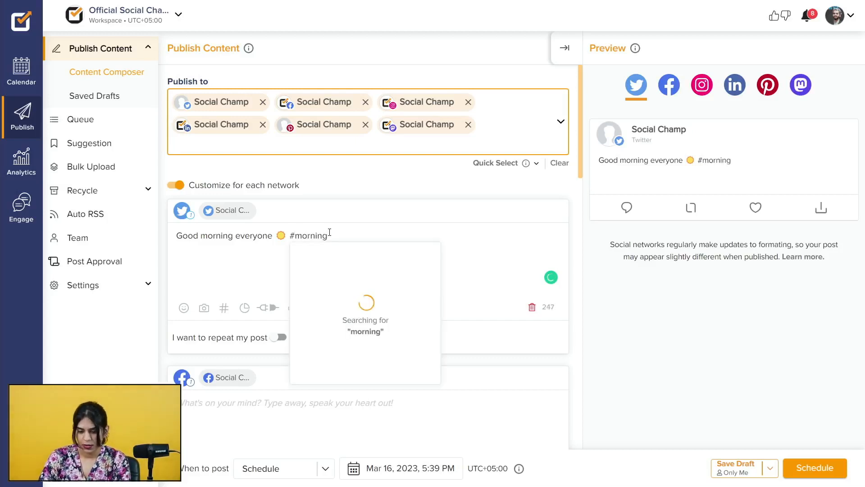
{"action": "scroll", "coordinate": [377, 296], "scroll_direction": "down", "scroll_amount": 1}
{"action": "scroll", "coordinate": [377, 296], "scroll_direction": "down", "scroll_amount": 5}
{"action": "scroll", "coordinate": [377, 296], "scroll_direction": "down", "scroll_amount": 5}
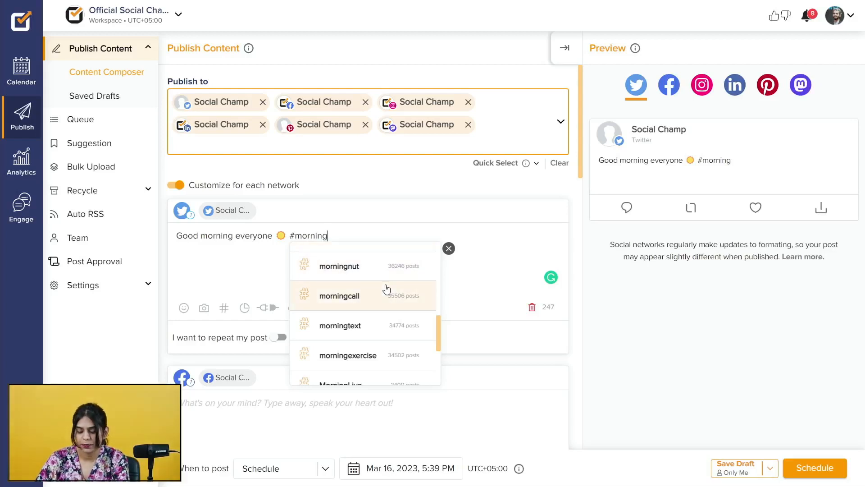
{"action": "scroll", "coordinate": [382, 286], "scroll_direction": "down", "scroll_amount": 1}
{"action": "scroll", "coordinate": [384, 328], "scroll_direction": "down", "scroll_amount": 1}
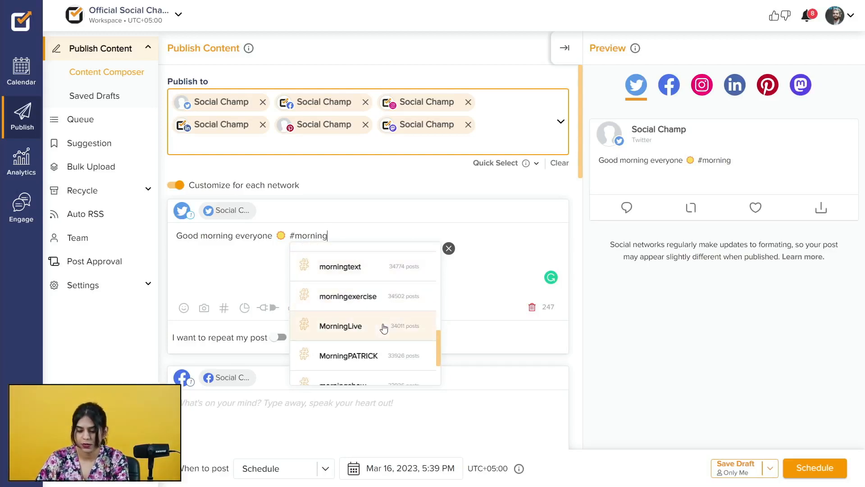
{"action": "scroll", "coordinate": [384, 328], "scroll_direction": "down", "scroll_amount": 2}
{"action": "scroll", "coordinate": [383, 328], "scroll_direction": "up", "scroll_amount": 1}
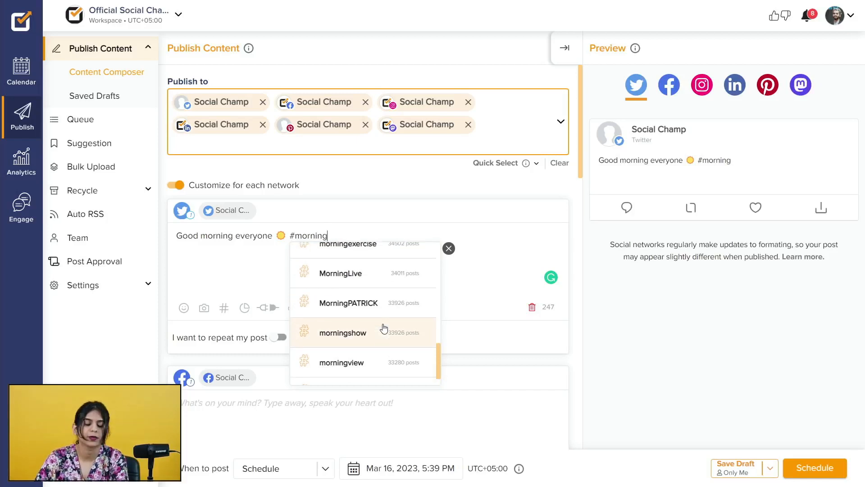
{"action": "left_click", "coordinate": [449, 248]}
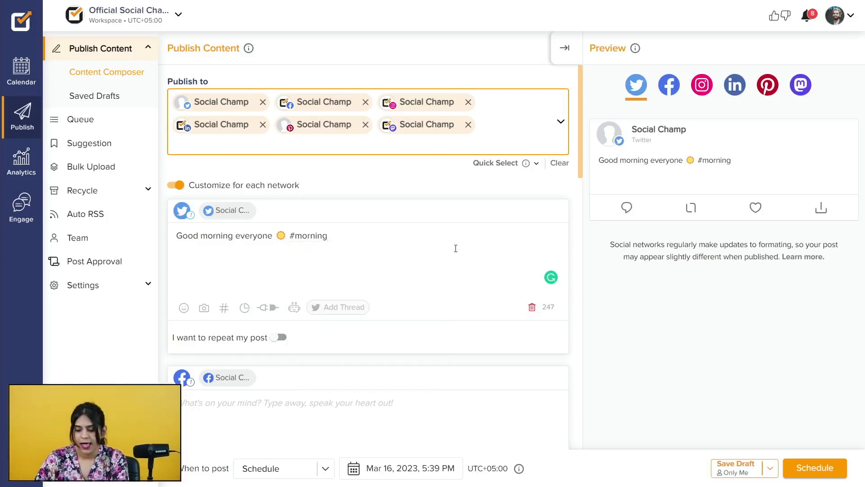
- Delete the #morning hashtag from the end of the Twitter post
{"action": "key", "text": "BackSpace"}
{"action": "key", "text": "BackSpace"}
{"action": "key", "text": "BackSpace"}
{"action": "key", "text": "BackSpace"}
{"action": "key", "text": "BackSpace"}
{"action": "key", "text": "BackSpace"}
{"action": "key", "text": "BackSpace"}
{"action": "key", "text": "BackSpace"}
{"action": "key", "text": "BackSpace"}
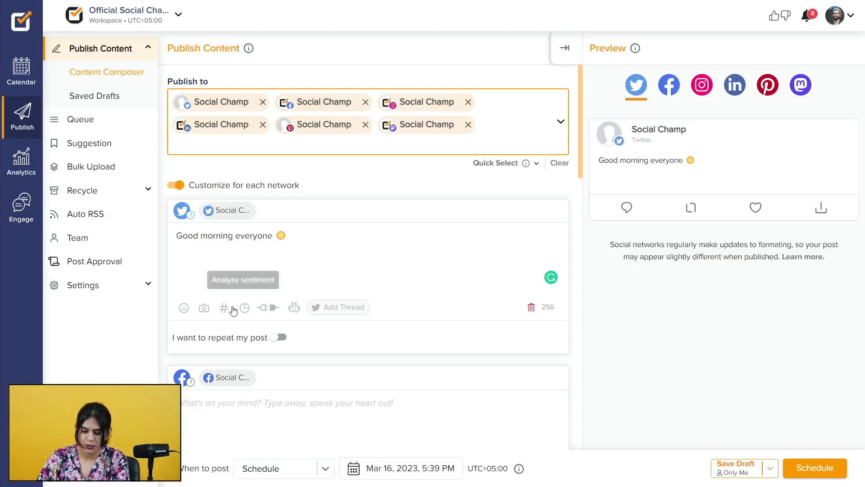
- Start a new hashtag group from the Twitter post's hashtag options and name it "Morning posts"
{"action": "left_click", "coordinate": [224, 307]}
{"action": "scroll", "coordinate": [321, 400], "scroll_direction": "down", "scroll_amount": 5}
{"action": "left_click", "coordinate": [271, 469]}
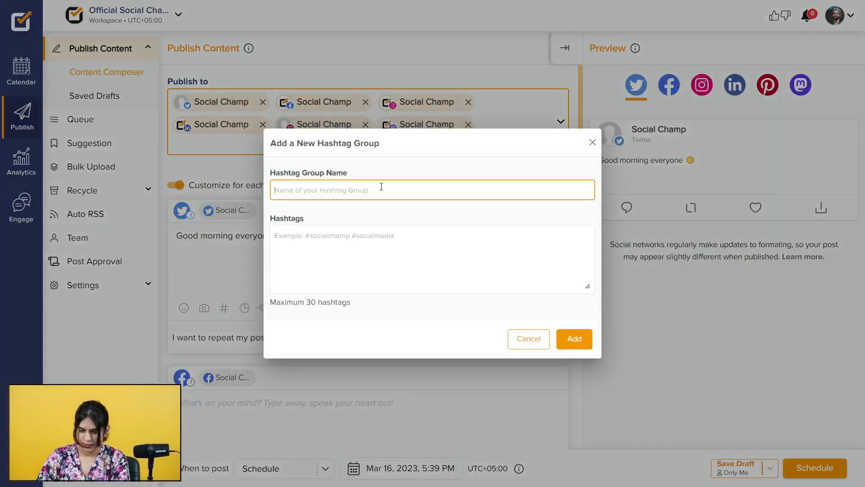
{"action": "key", "text": "Caps_Lock"}
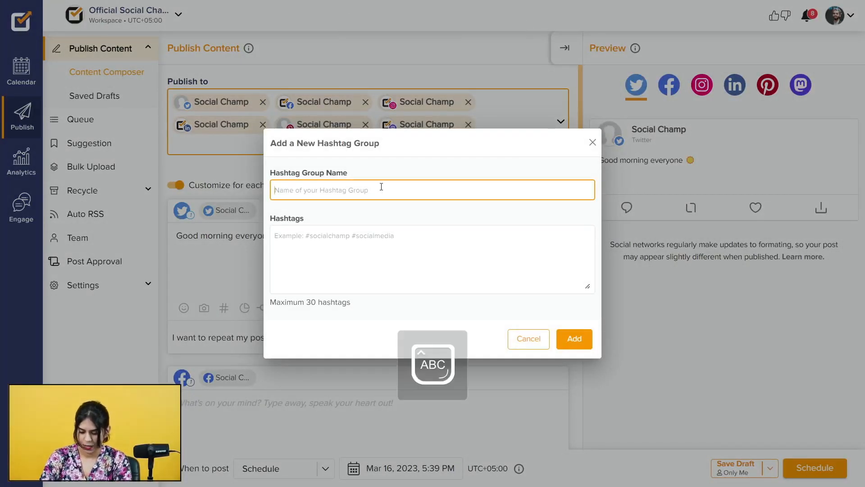
{"action": "key", "text": "Caps_Lock"}
{"action": "type", "text": "Morning"}
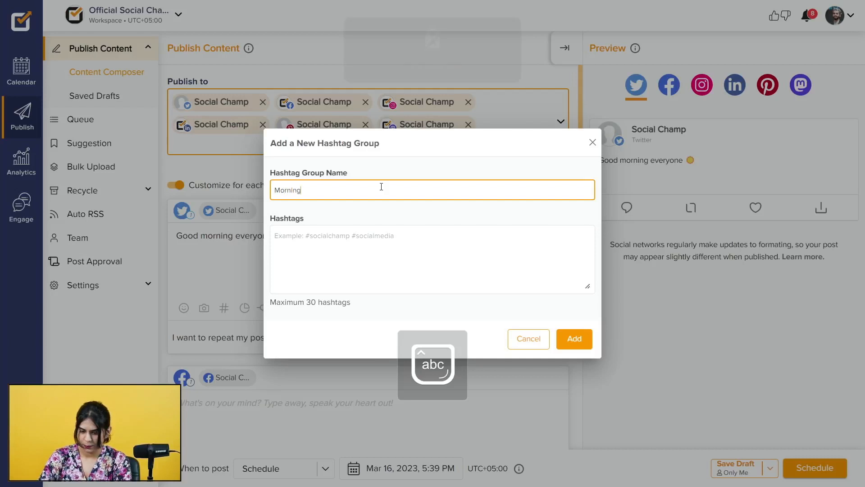
{"action": "type", "text": " posts"}
{"action": "key", "text": "Tab"}
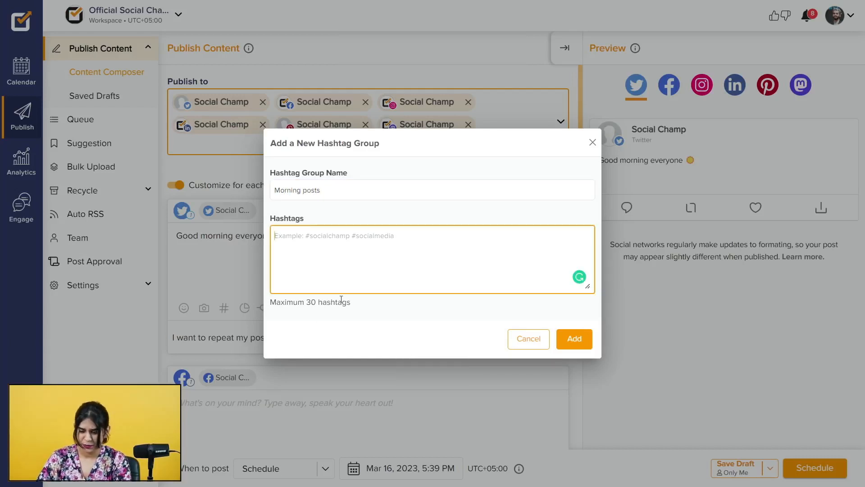
- Enter the hashtags #morning #goodmoring #beautifulday for the group and add the hashtag group
{"action": "type", "text": "#m"}
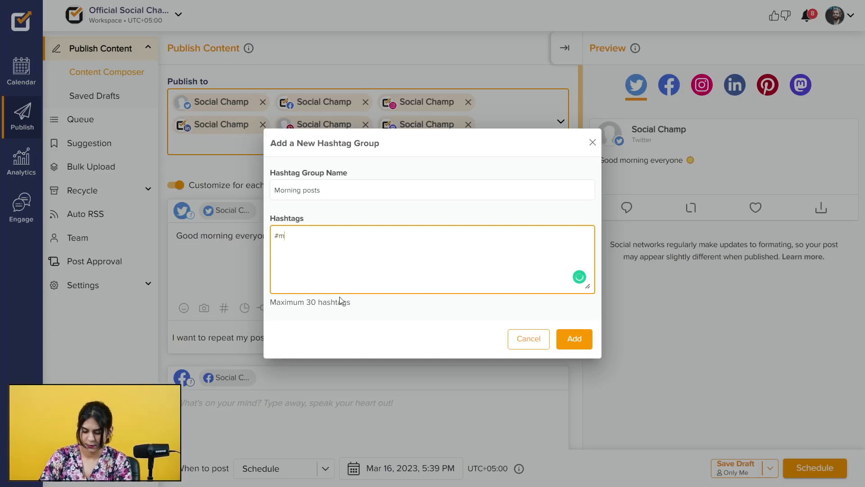
{"action": "type", "text": "ornin"}
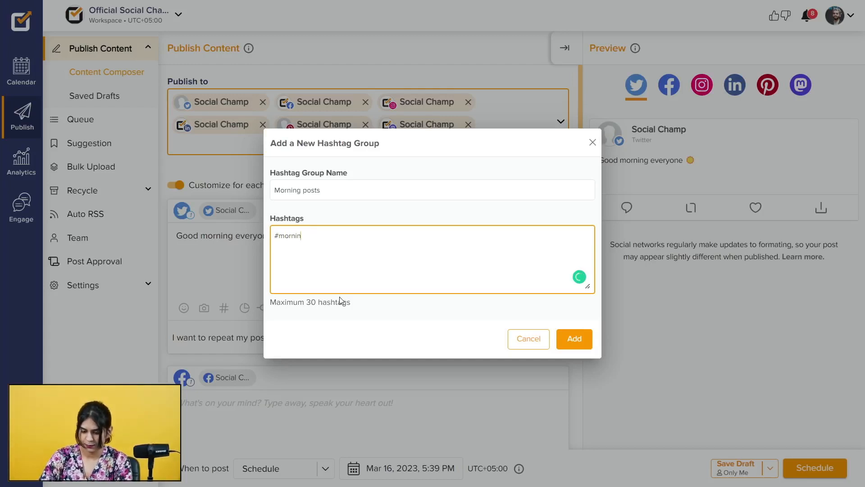
{"action": "type", "text": "g #goodmi"}
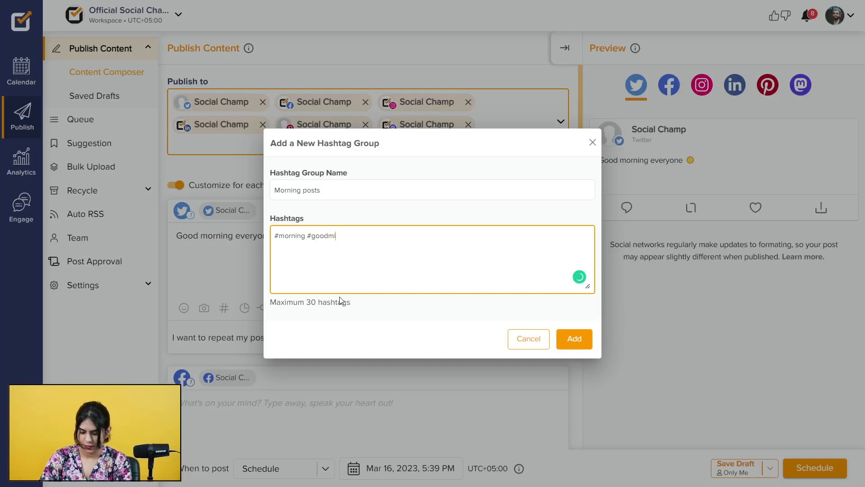
{"action": "key", "text": "BackSpace"}
{"action": "type", "text": "orning"}
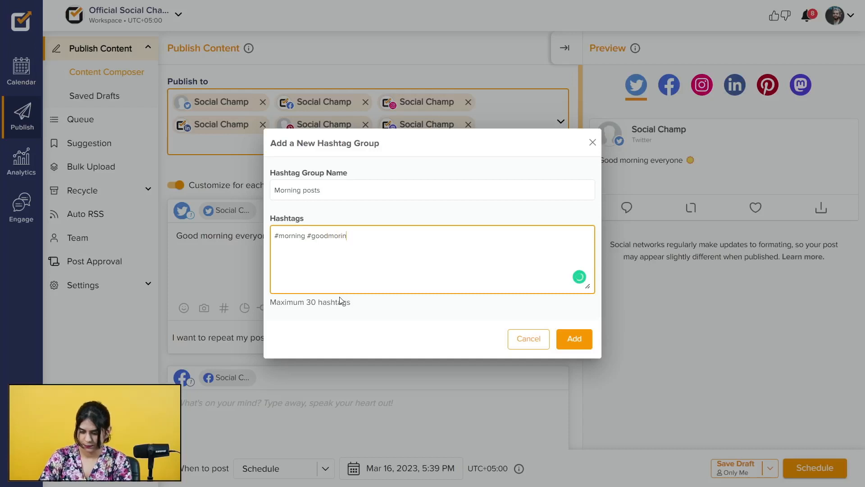
{"action": "type", "text": " #"}
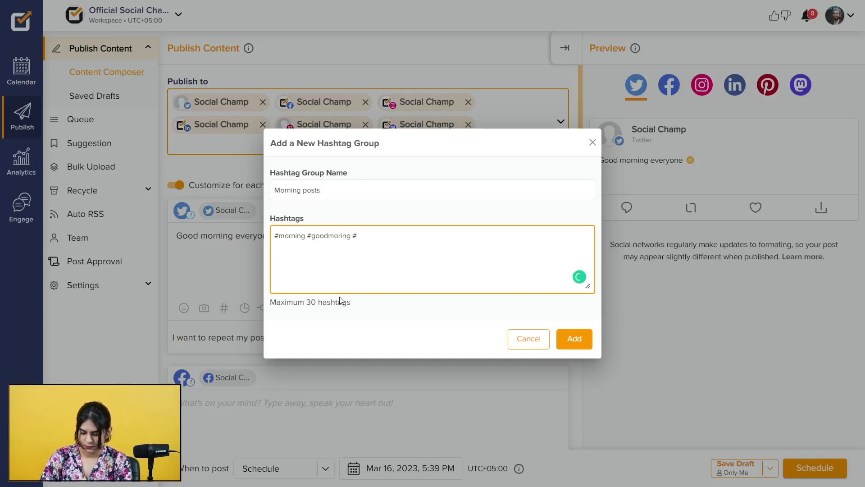
{"action": "type", "text": "bea"}
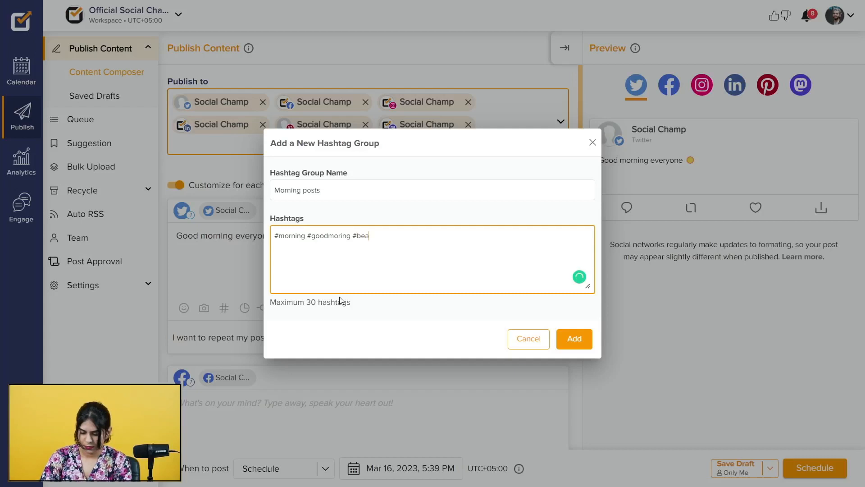
{"action": "type", "text": "utifulday"}
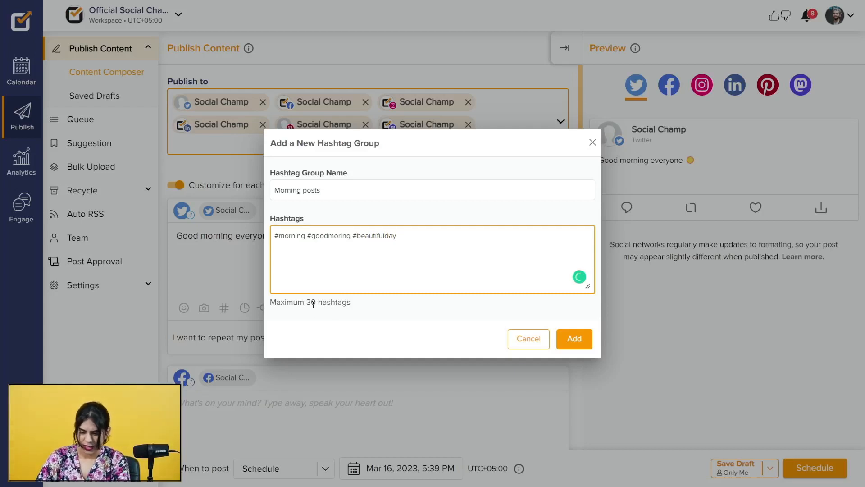
{"action": "left_click_drag", "start_coordinate": [289, 302], "coordinate": [362, 303]}
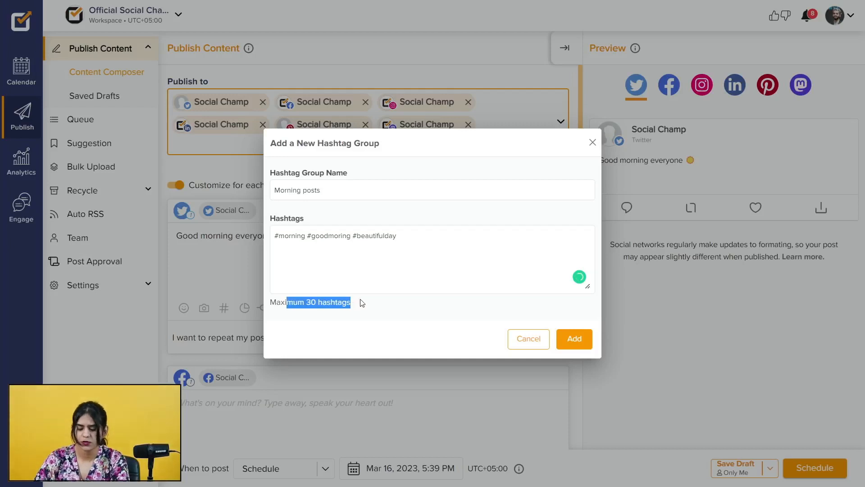
{"action": "left_click", "coordinate": [587, 342]}
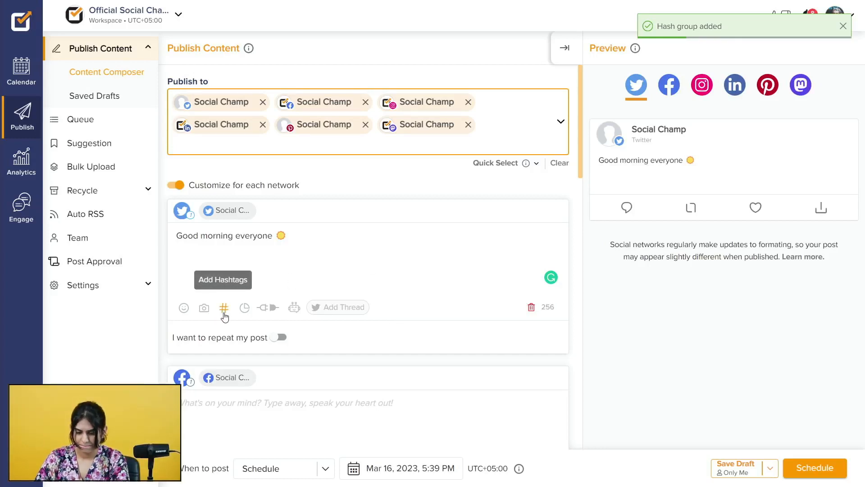
- Insert the "Morning posts" hashtag group after the sun emoji in the Twitter post and close the group list
{"action": "left_click", "coordinate": [224, 309]}
{"action": "scroll", "coordinate": [281, 426], "scroll_direction": "down", "scroll_amount": 2}
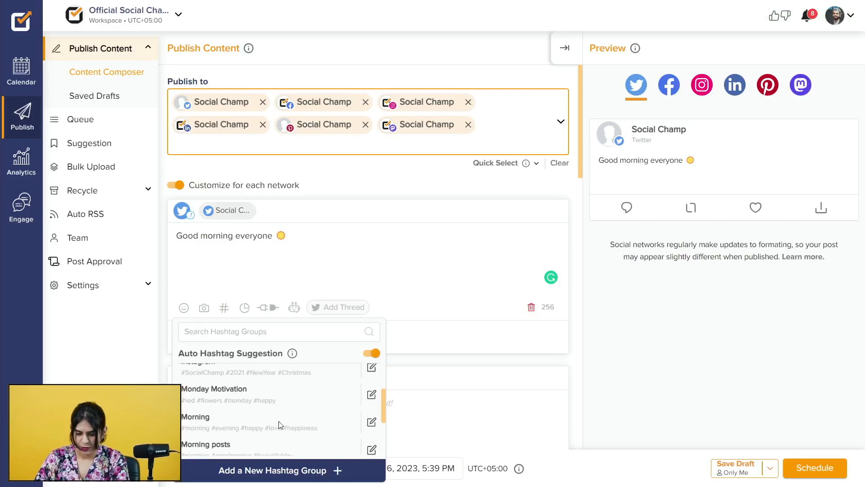
{"action": "scroll", "coordinate": [241, 435], "scroll_direction": "down", "scroll_amount": 1}
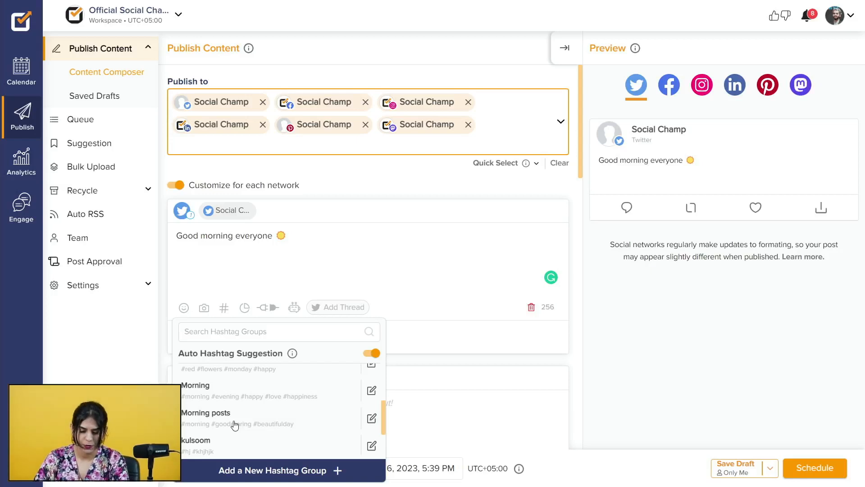
{"action": "left_click", "coordinate": [234, 425]}
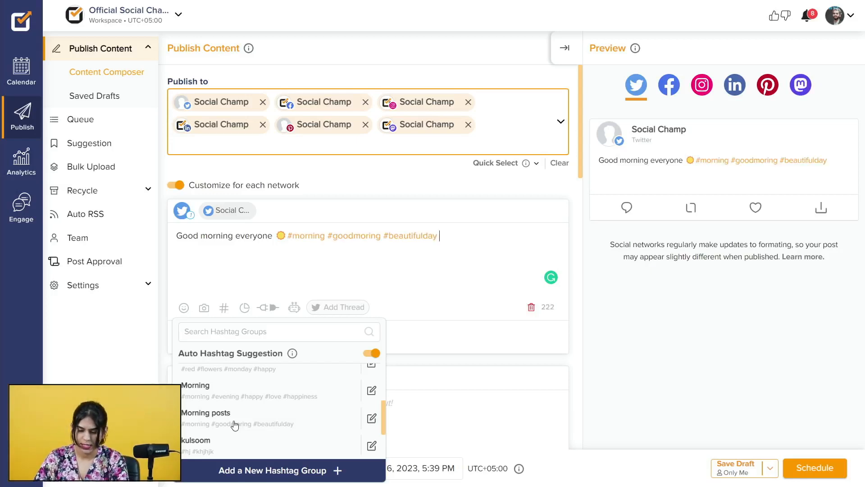
{"action": "left_click", "coordinate": [429, 282]}
- Run a sentiment analysis in English on the Twitter post, review the result and close it
{"action": "scroll", "coordinate": [429, 282], "scroll_direction": "down", "scroll_amount": 2}
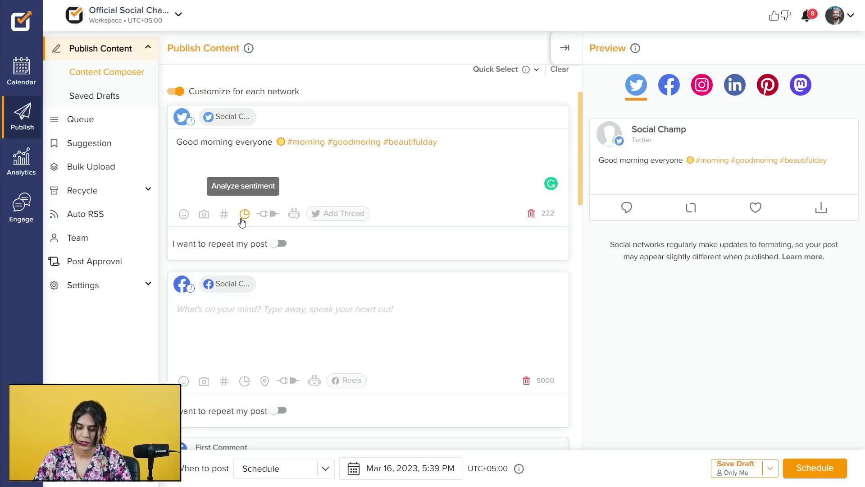
{"action": "scroll", "coordinate": [292, 182], "scroll_direction": "up", "scroll_amount": 1}
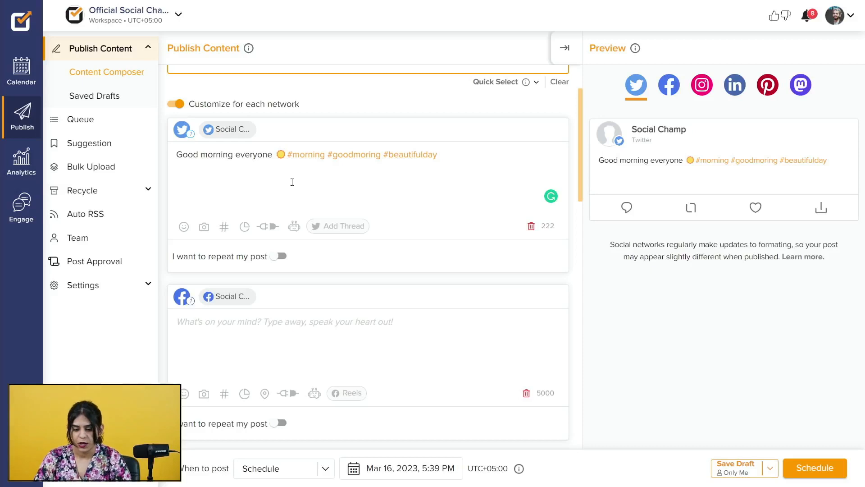
{"action": "left_click", "coordinate": [245, 227]}
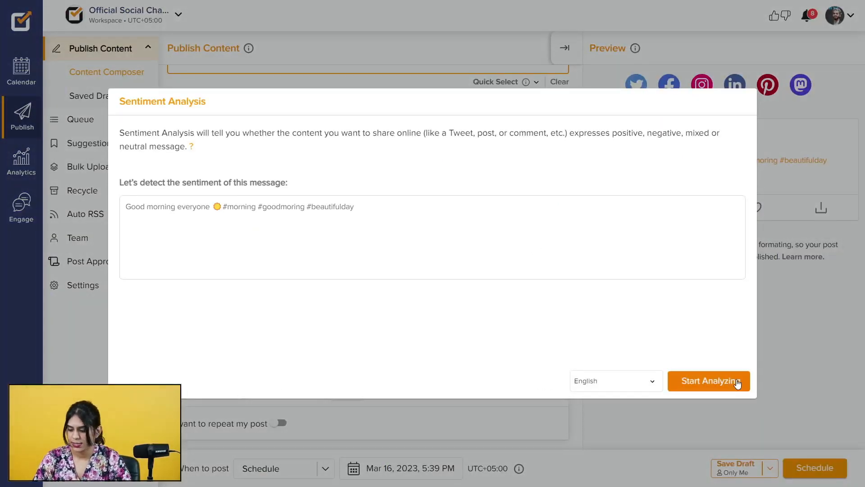
{"action": "left_click", "coordinate": [737, 384]}
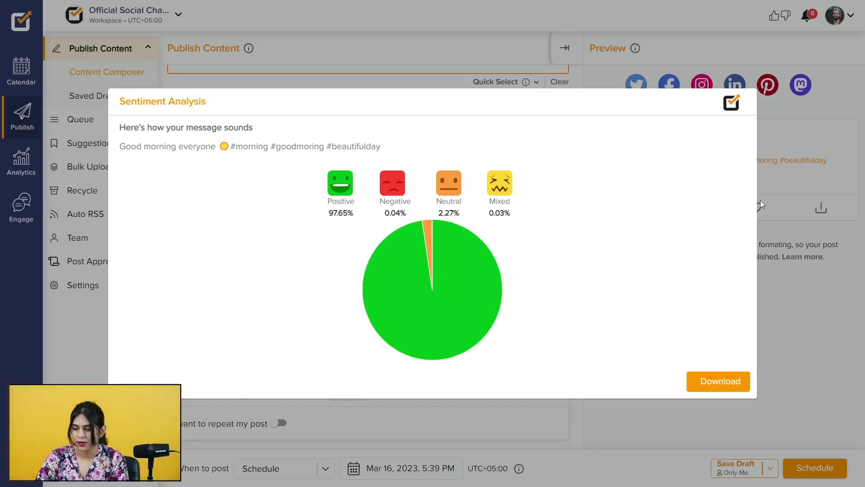
{"action": "left_click", "coordinate": [796, 209]}
- Open Canva from the Twitter post's integrations and browse the available design templates
{"action": "scroll", "coordinate": [366, 182], "scroll_direction": "down", "scroll_amount": 1}
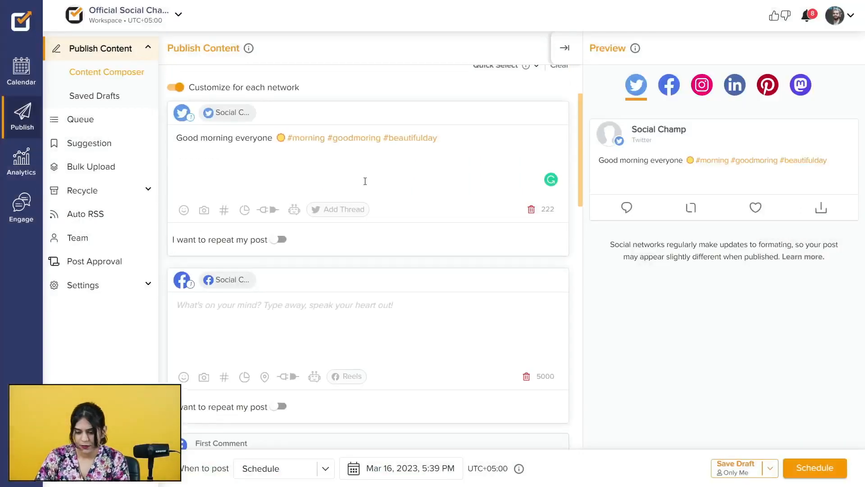
{"action": "left_click", "coordinate": [269, 209]}
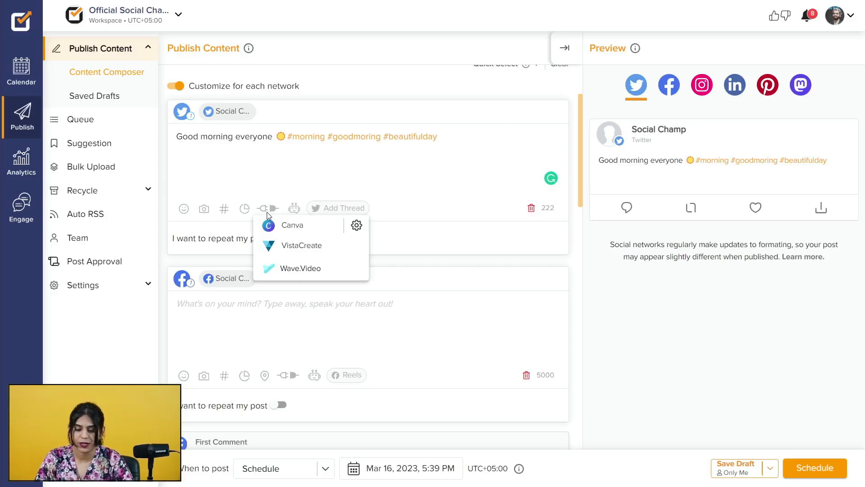
{"action": "left_click", "coordinate": [294, 228]}
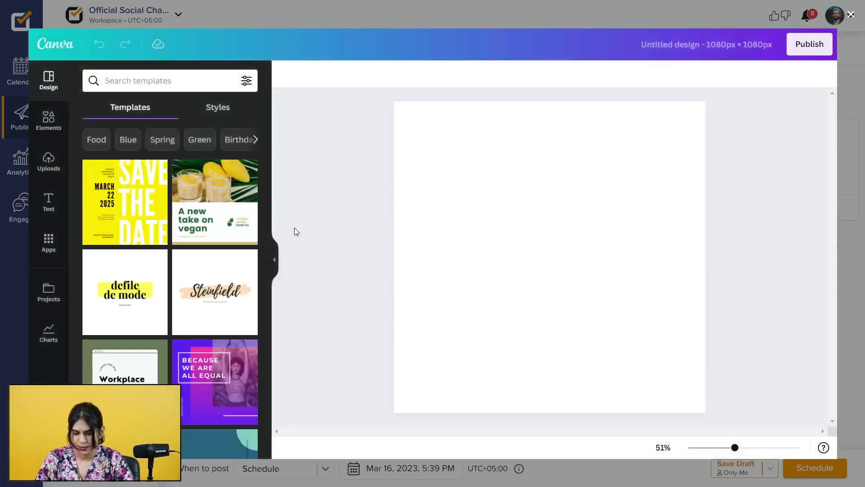
{"action": "scroll", "coordinate": [163, 324], "scroll_direction": "down", "scroll_amount": 5}
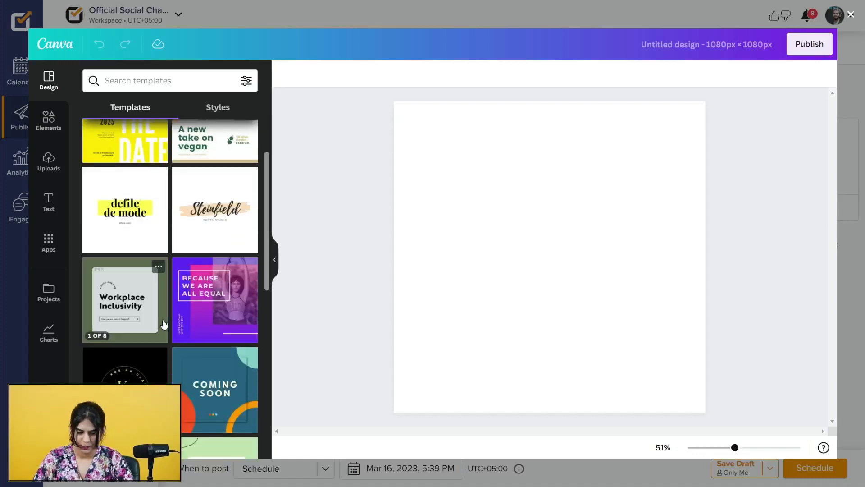
{"action": "scroll", "coordinate": [163, 325], "scroll_direction": "down", "scroll_amount": 4}
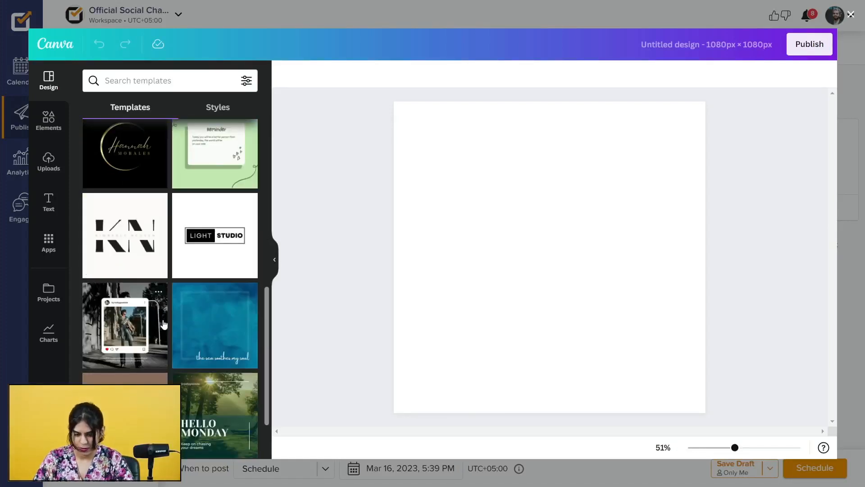
{"action": "scroll", "coordinate": [164, 325], "scroll_direction": "up", "scroll_amount": 4}
{"action": "scroll", "coordinate": [164, 324], "scroll_direction": "up", "scroll_amount": 5}
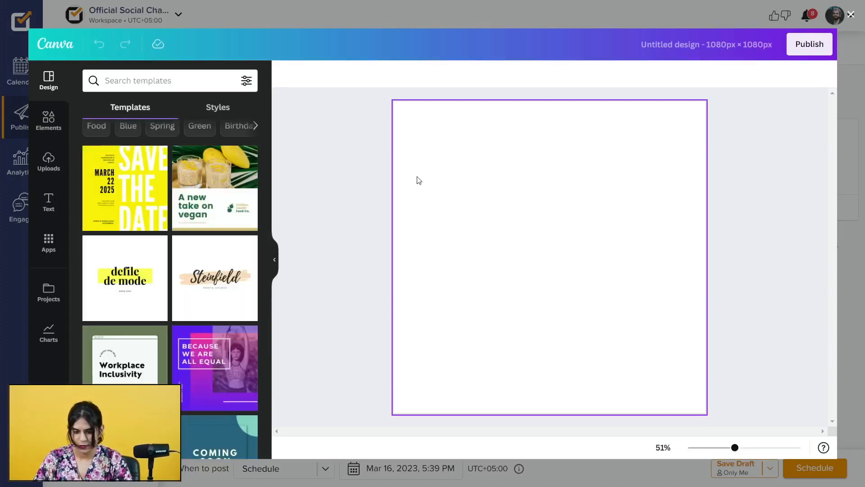
- Apply the black and gold circular KC logo template to the blank Canva design and publish it to the Twitter post
{"action": "scroll", "coordinate": [206, 264], "scroll_direction": "down", "scroll_amount": 2}
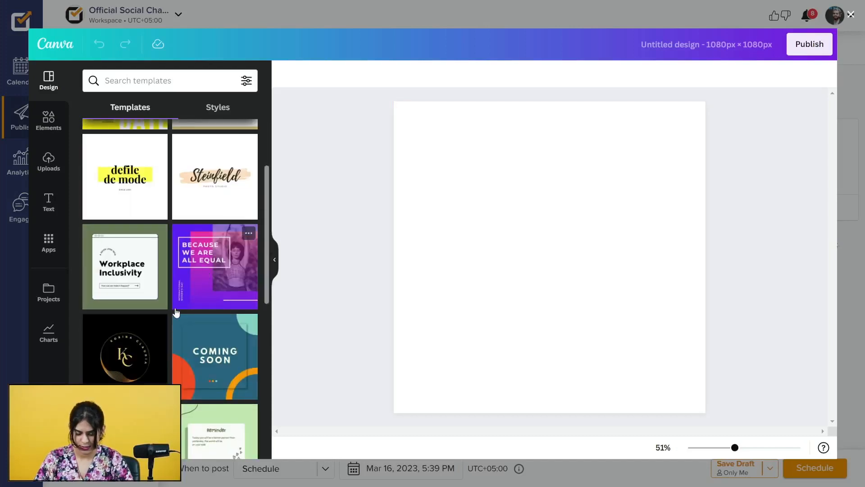
{"action": "scroll", "coordinate": [177, 313], "scroll_direction": "down", "scroll_amount": 2}
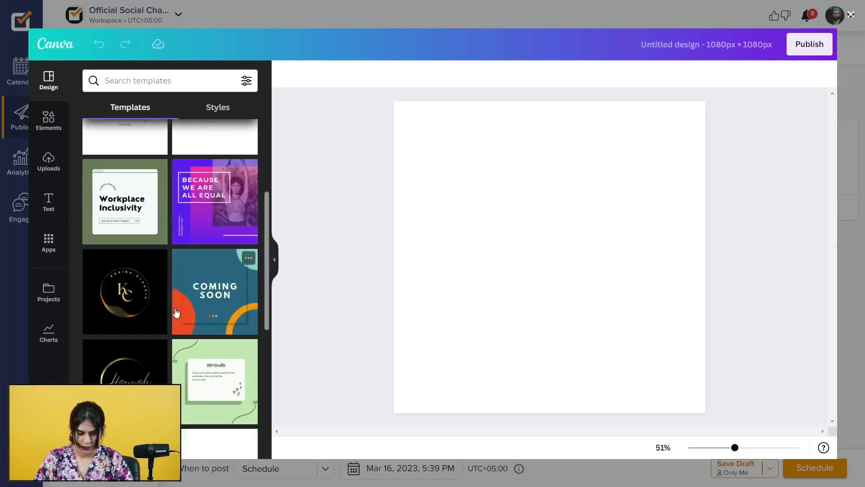
{"action": "left_click", "coordinate": [126, 309]}
{"action": "scroll", "coordinate": [129, 309], "scroll_direction": "up", "scroll_amount": 3}
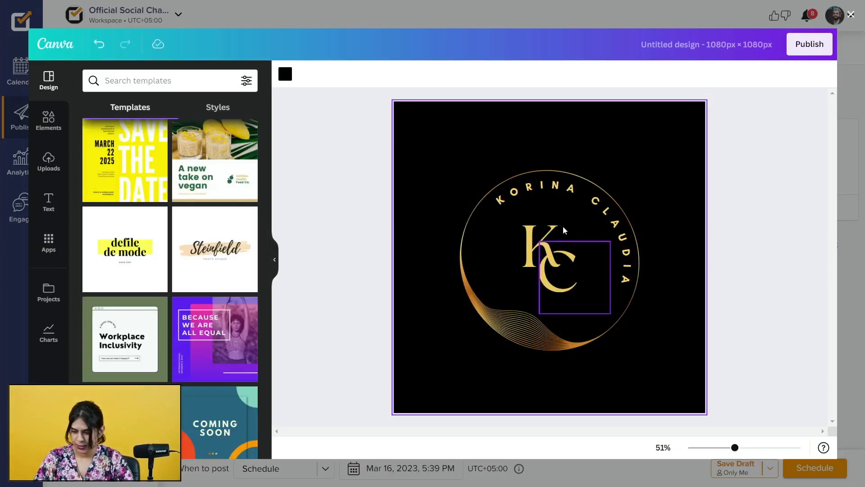
{"action": "left_click", "coordinate": [810, 44]}
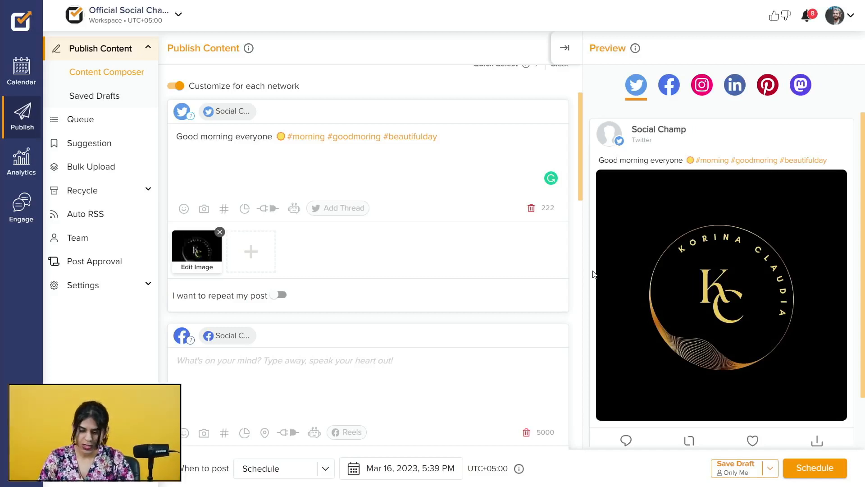
- Start a thread on the Twitter post and enter "second one" as the follow-up tweet
{"action": "scroll", "coordinate": [450, 283], "scroll_direction": "down", "scroll_amount": 2}
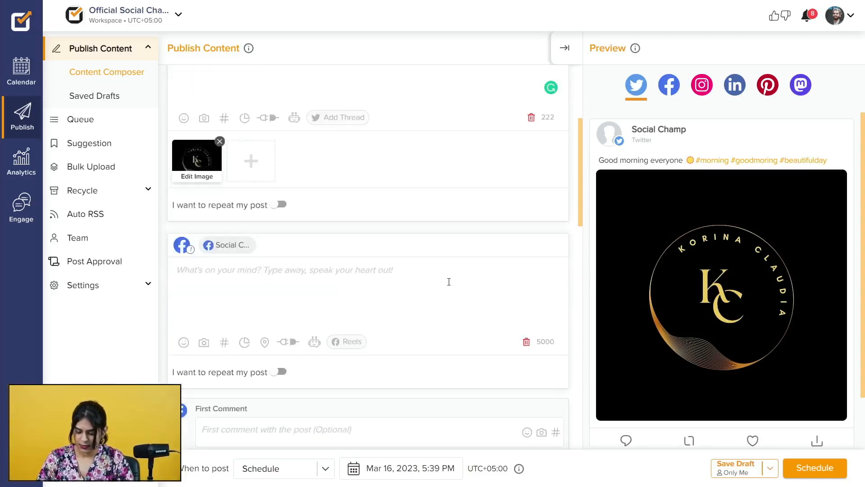
{"action": "scroll", "coordinate": [376, 288], "scroll_direction": "up", "scroll_amount": 3}
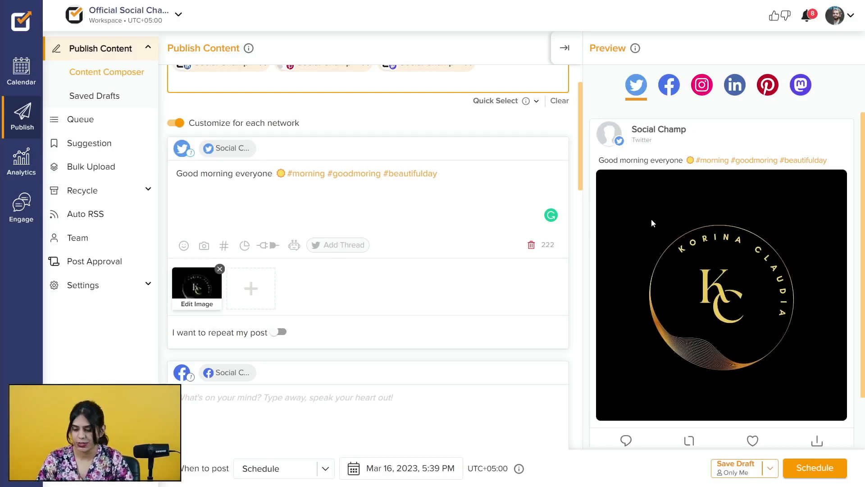
{"action": "left_click", "coordinate": [363, 244]}
{"action": "left_click", "coordinate": [362, 241]}
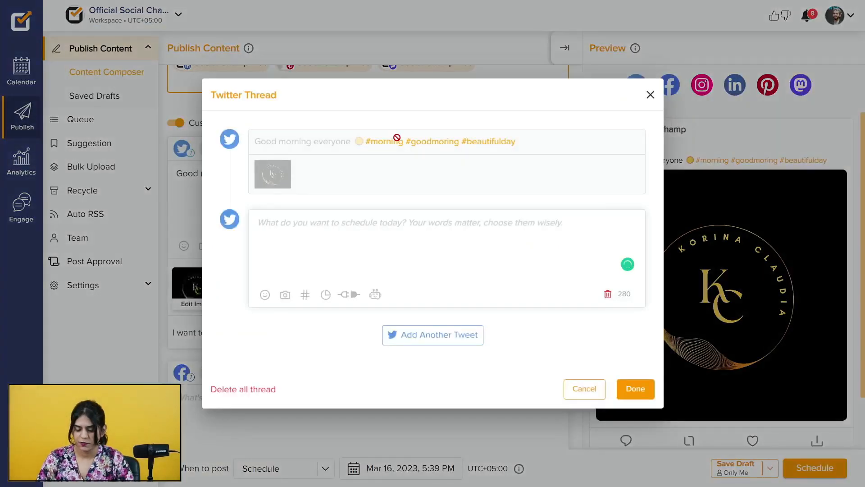
{"action": "type", "text": "se"}
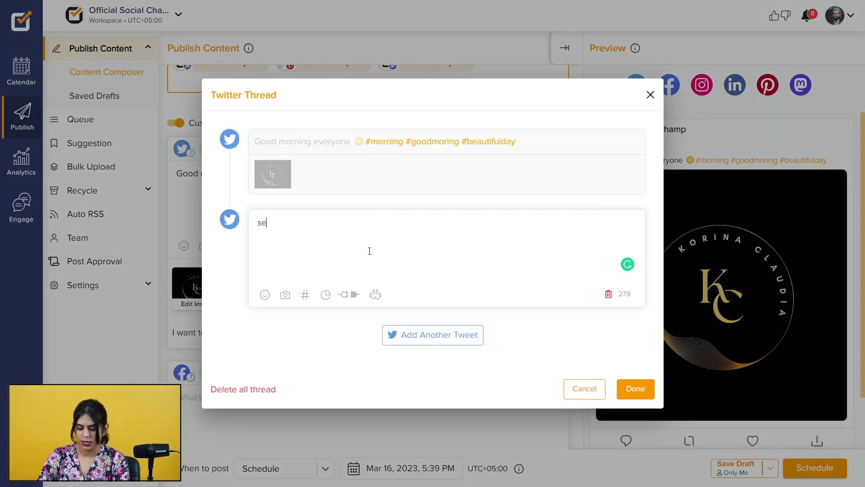
{"action": "type", "text": "cond one"}
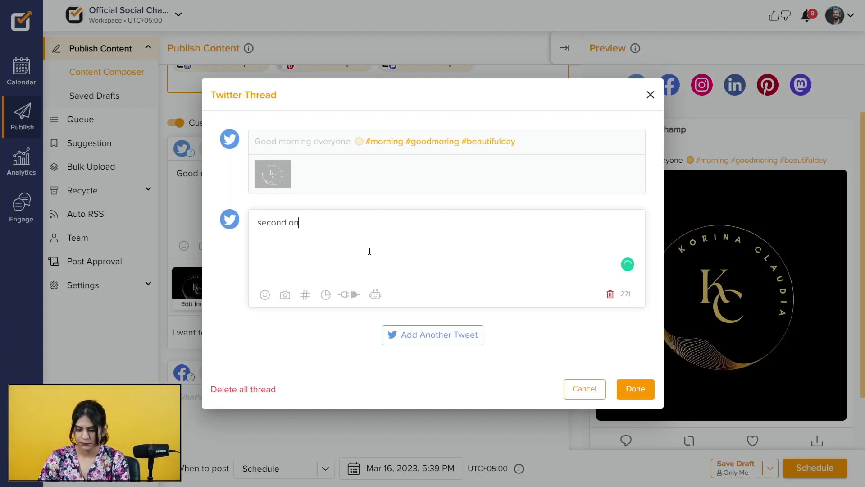
- Add another tweet with the text "Third one" to the Twitter thread and finish the thread
{"action": "left_click", "coordinate": [426, 335]}
{"action": "left_click", "coordinate": [325, 337]}
{"action": "key", "text": "Caps_Lock"}
{"action": "type", "text": "Third one"}
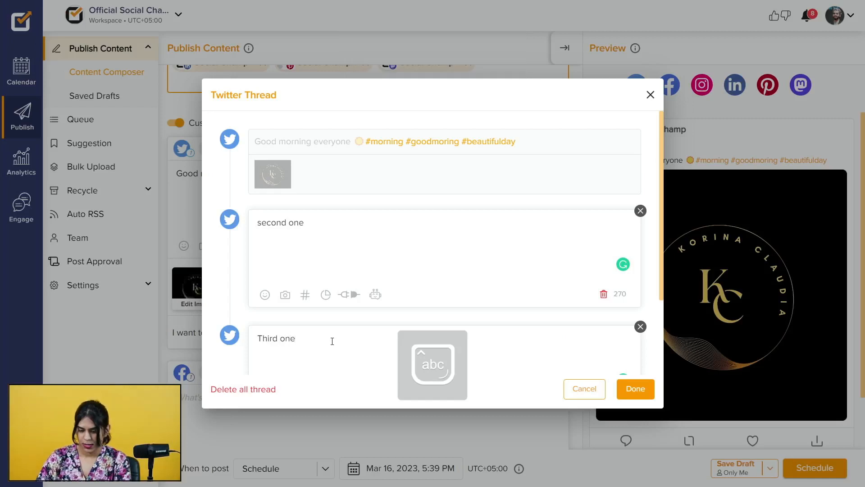
{"action": "scroll", "coordinate": [506, 291], "scroll_direction": "down", "scroll_amount": 2}
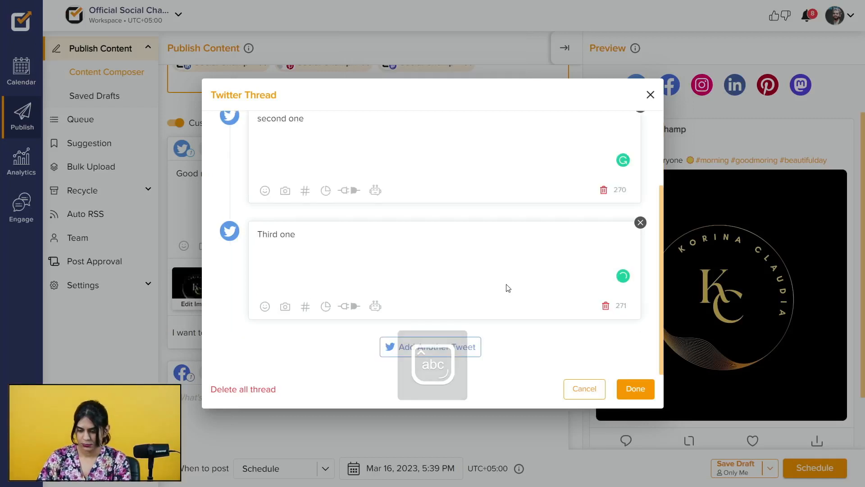
{"action": "left_click", "coordinate": [647, 390]}
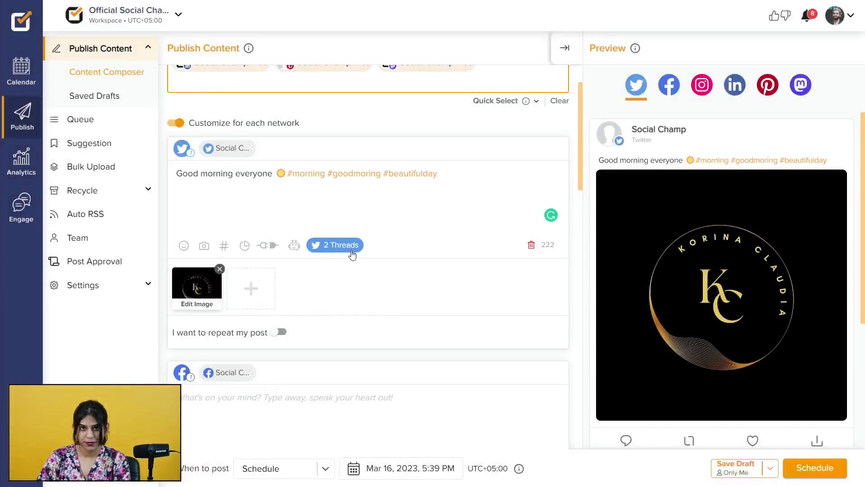
- Copy the Twitter post's complete text, including emoji and hashtags, into the empty Facebook post
{"action": "scroll", "coordinate": [360, 253], "scroll_direction": "down", "scroll_amount": 4}
{"action": "scroll", "coordinate": [262, 216], "scroll_direction": "down", "scroll_amount": 2}
{"action": "scroll", "coordinate": [288, 207], "scroll_direction": "up", "scroll_amount": 5}
{"action": "scroll", "coordinate": [401, 237], "scroll_direction": "down", "scroll_amount": 1}
{"action": "scroll", "coordinate": [401, 238], "scroll_direction": "down", "scroll_amount": 2}
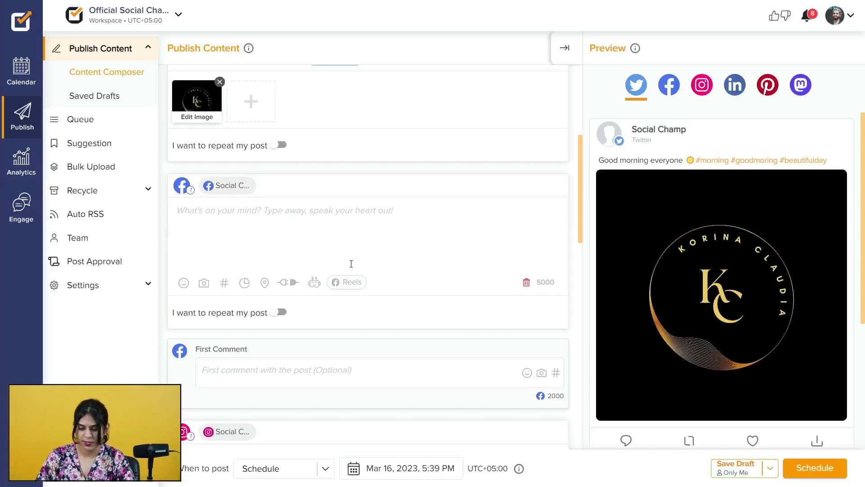
{"action": "scroll", "coordinate": [368, 247], "scroll_direction": "up", "scroll_amount": 5}
{"action": "left_click_drag", "start_coordinate": [450, 193], "coordinate": [172, 188]}
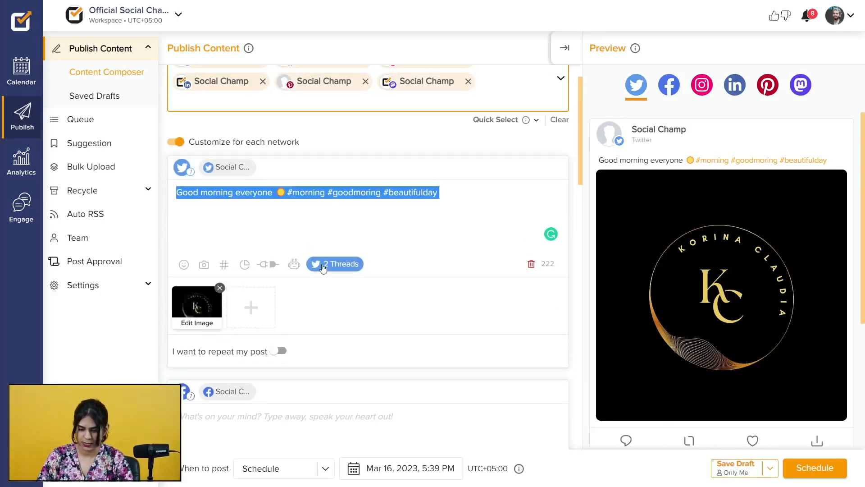
{"action": "scroll", "coordinate": [257, 283], "scroll_direction": "down", "scroll_amount": 3}
{"action": "type", "text": "Good morning everyone 🌞 #morning #goodmoring #beautifulday"}
- Extend the Facebook post after "Good morning everyone" with ". Hope you are having ana amzing day. ehat are your pka"
{"action": "left_click", "coordinate": [274, 279]}
{"action": "type", "text": "Hope you are havi"}
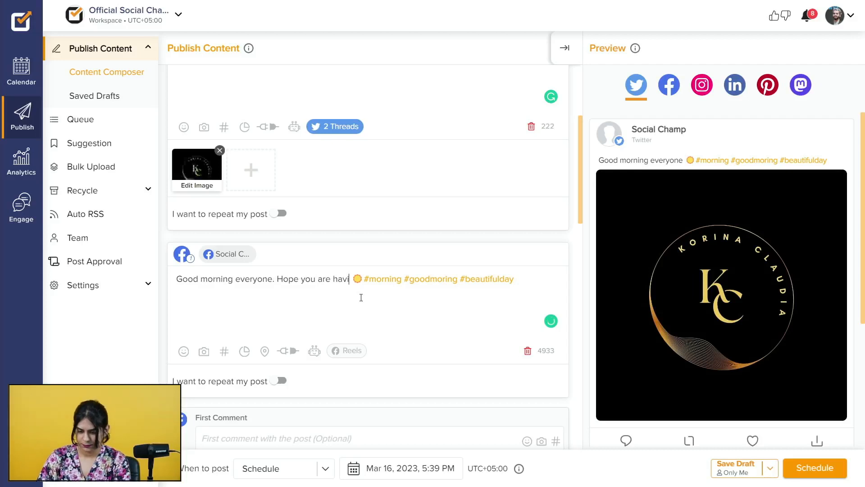
{"action": "type", "text": "ng ana amzing day. ehat are"}
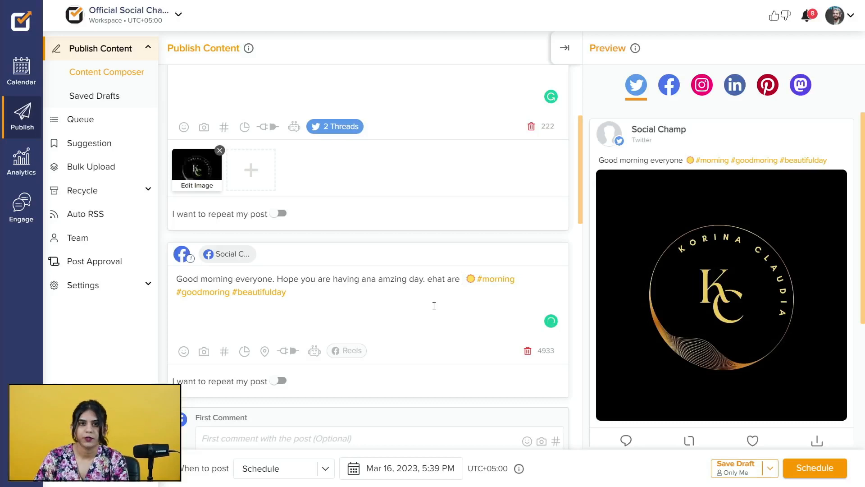
{"action": "type", "text": "your pka"}
{"action": "scroll", "coordinate": [435, 307], "scroll_direction": "down", "scroll_amount": 1}
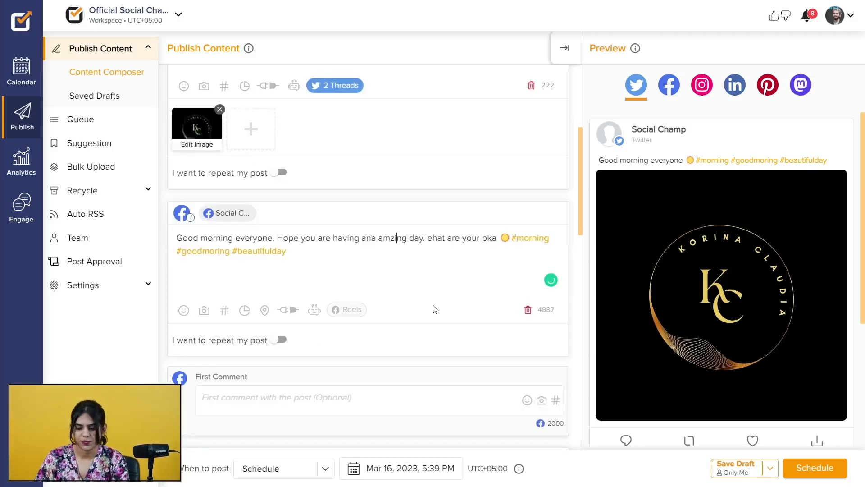
- Accept the Grammarly suggestion "have" in the Facebook post and correct the first word of the question to "What"
{"action": "scroll", "coordinate": [434, 309], "scroll_direction": "down", "scroll_amount": 1}
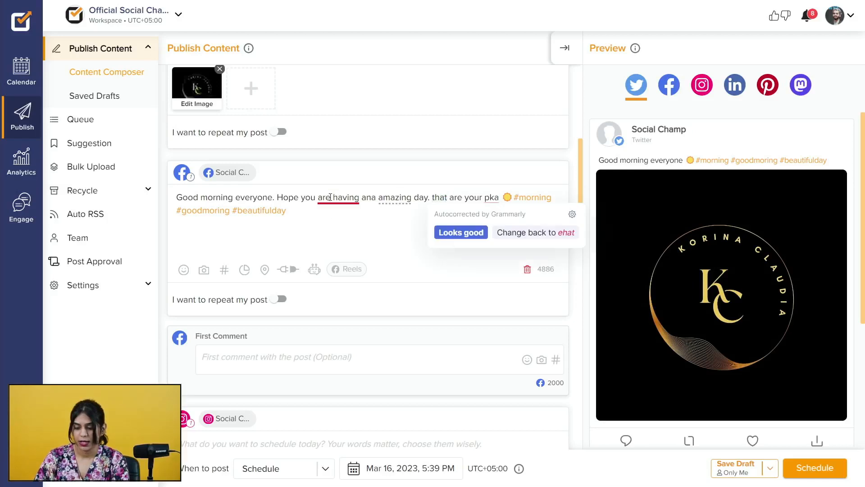
{"action": "mouse_move", "coordinate": [330, 198]}
{"action": "left_click", "coordinate": [329, 229]}
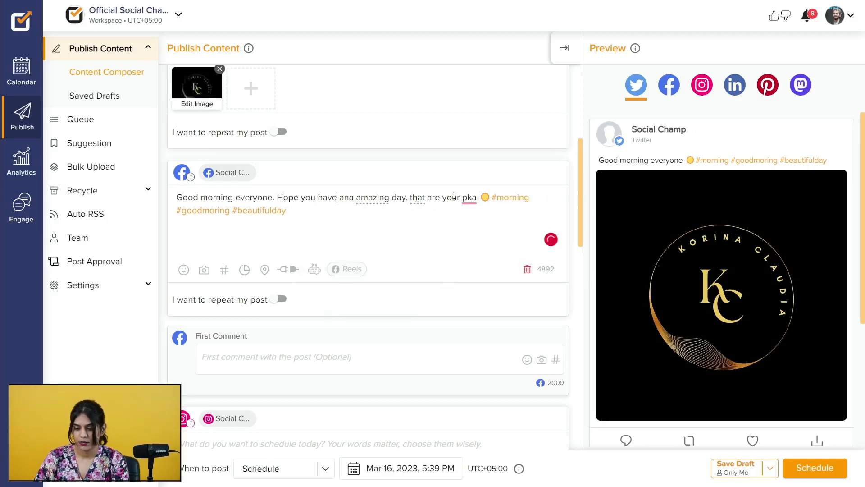
{"action": "left_click", "coordinate": [411, 197]}
{"action": "key", "text": "Caps_Lock"}
{"action": "type", "text": "W"}
{"action": "key", "text": "Caps_Lock"}
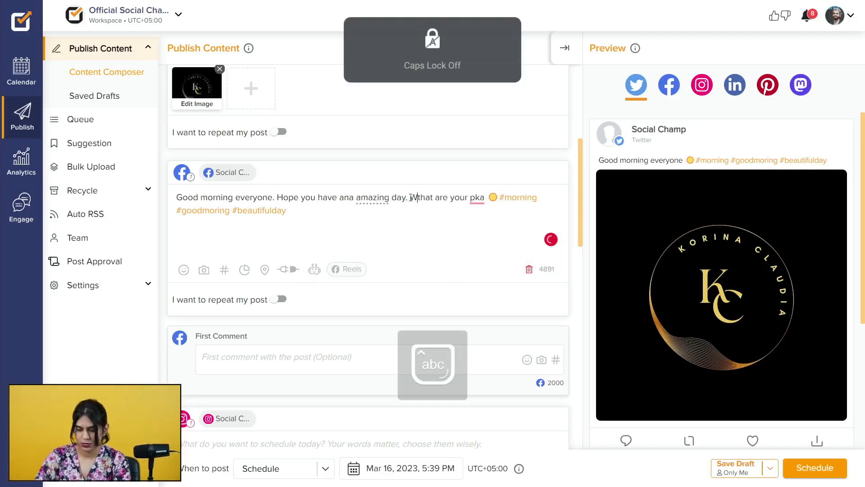
{"action": "key", "text": "BackSpace"}
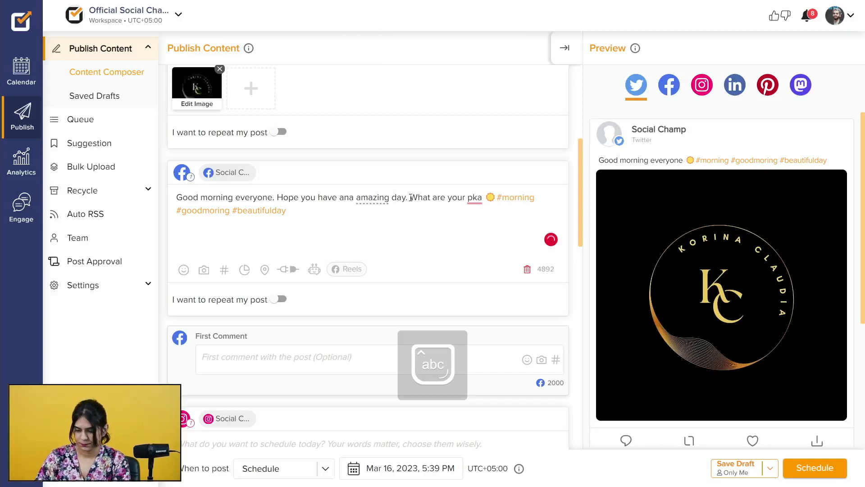
- Correct the last word of the question in the Facebook post so it ends with "plans?"
{"action": "key", "text": "Right"}
{"action": "key", "text": "Right"}
{"action": "key", "text": "Right"}
{"action": "key", "text": "Right"}
{"action": "key", "text": "Right"}
{"action": "key", "text": "Right"}
{"action": "key", "text": "Right"}
{"action": "key", "text": "Right"}
{"action": "key", "text": "Right"}
{"action": "key", "text": "Right"}
{"action": "key", "text": "Right"}
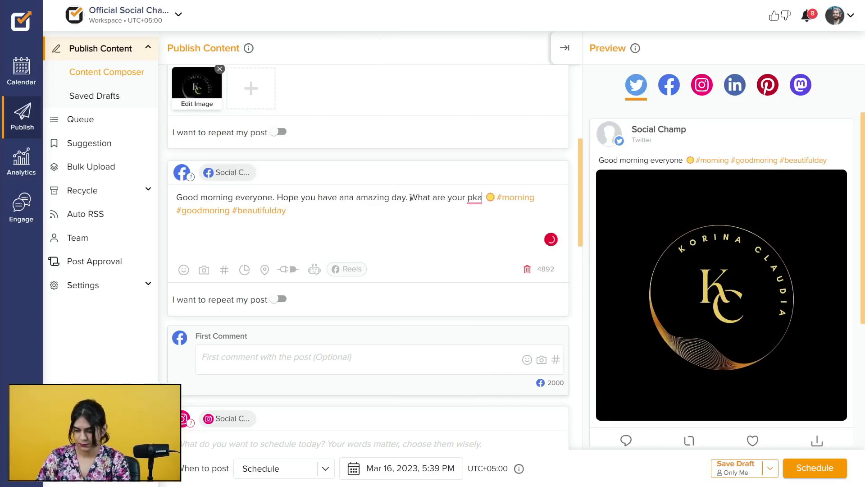
{"action": "key", "text": "BackSpace"}
{"action": "key", "text": "BackSpace"}
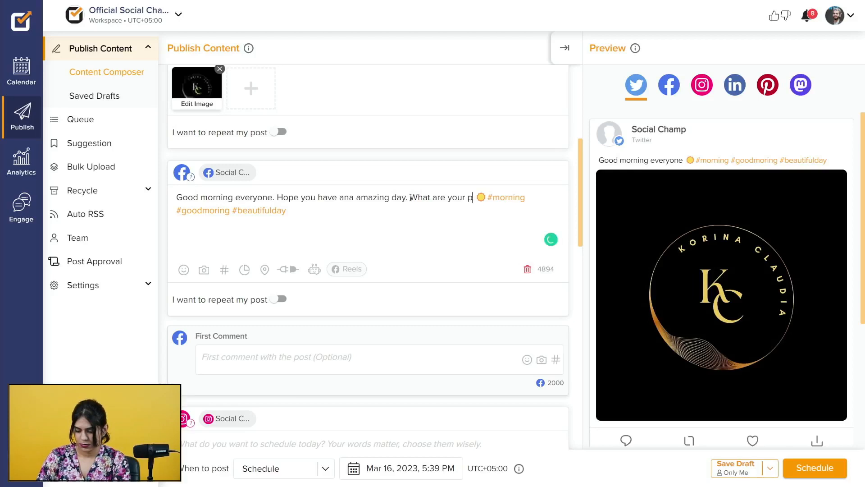
{"action": "type", "text": "la"}
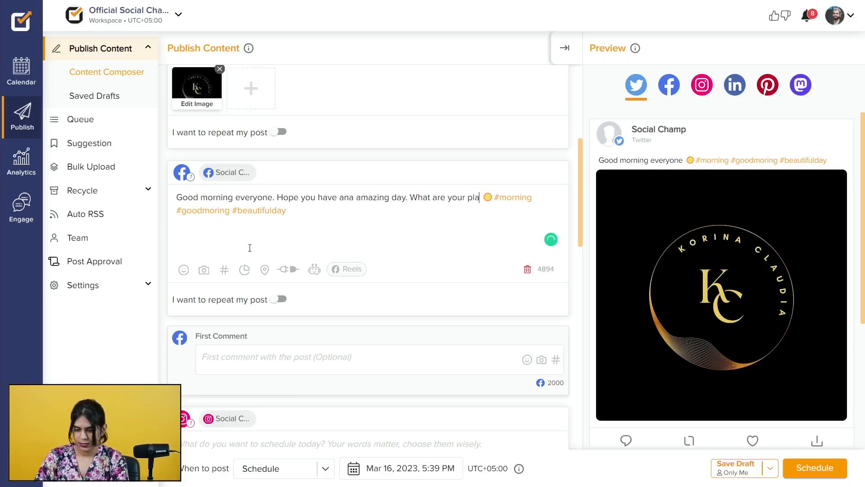
{"action": "type", "text": "ns?"}
- View the hashtag groups available for the Facebook post and close the list
{"action": "scroll", "coordinate": [412, 220], "scroll_direction": "up", "scroll_amount": 1}
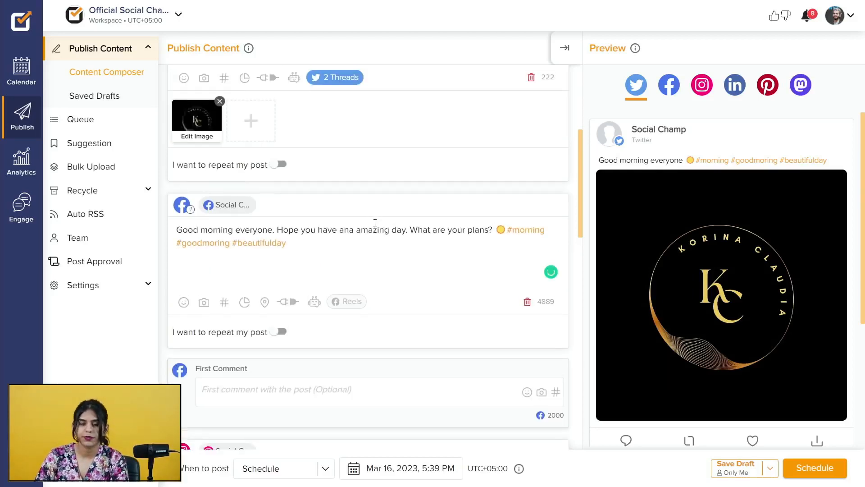
{"action": "scroll", "coordinate": [371, 272], "scroll_direction": "down", "scroll_amount": 2}
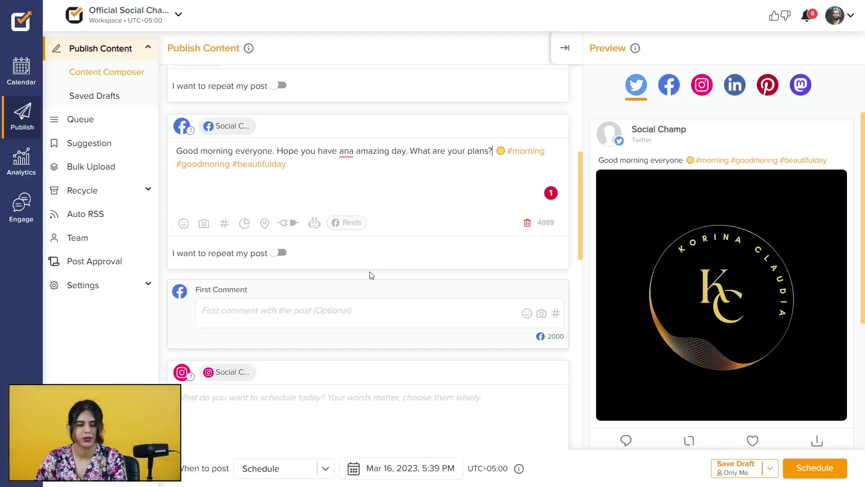
{"action": "left_click", "coordinate": [225, 231]}
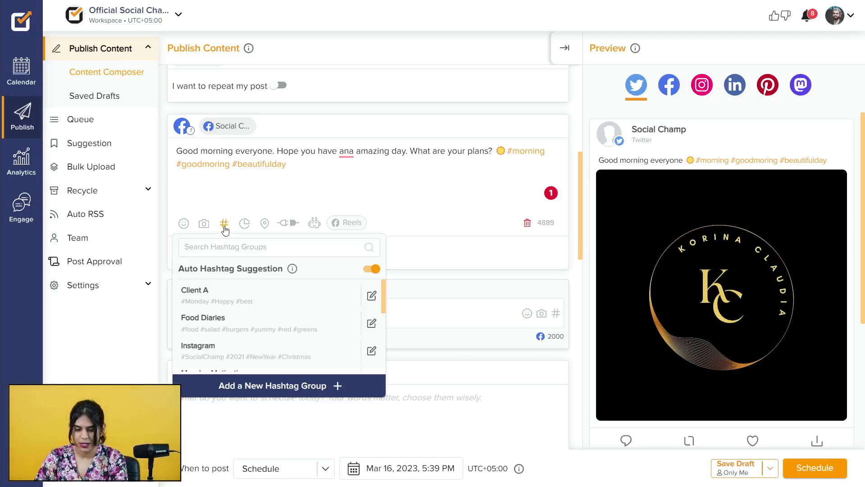
{"action": "left_click", "coordinate": [456, 192]}
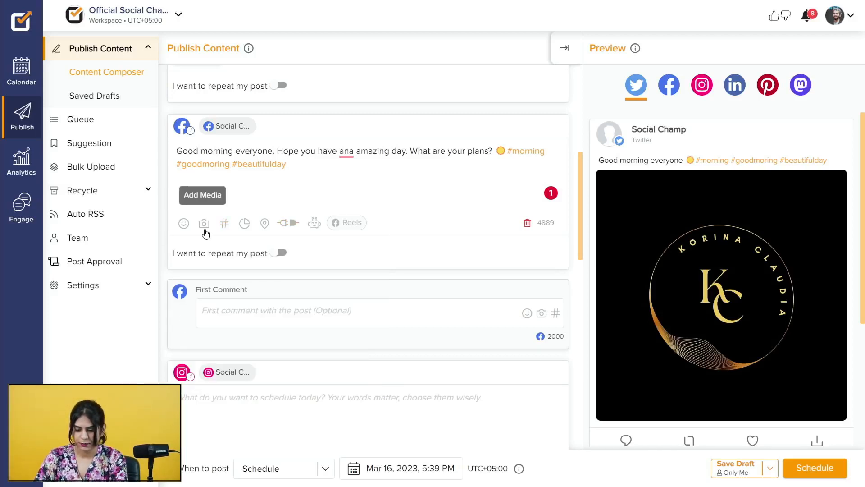
- Search the free images for "morning" and add the city skyline photo to the Facebook post
{"action": "left_click", "coordinate": [204, 224]}
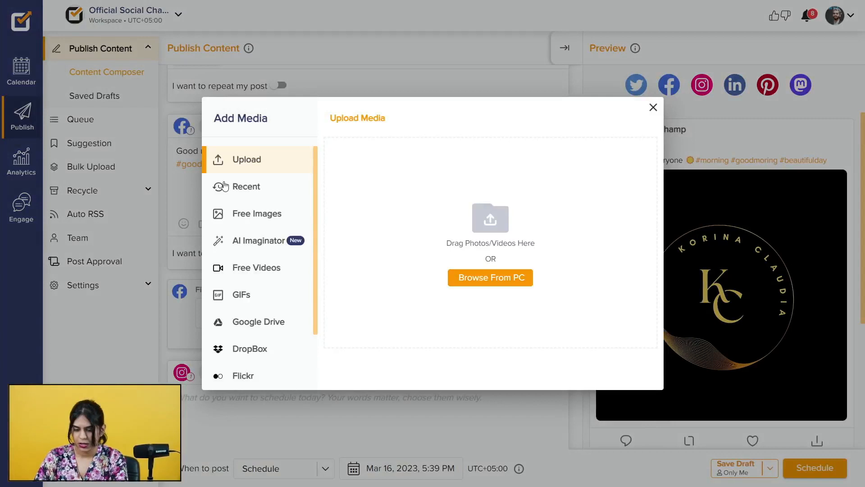
{"action": "left_click", "coordinate": [253, 213]}
{"action": "left_click", "coordinate": [555, 125]}
{"action": "key", "text": "BackSpace"}
{"action": "key", "text": "BackSpace"}
{"action": "key", "text": "BackSpace"}
{"action": "key", "text": "BackSpace"}
{"action": "key", "text": "BackSpace"}
{"action": "key", "text": "BackSpace"}
{"action": "key", "text": "BackSpace"}
{"action": "type", "text": "mon"}
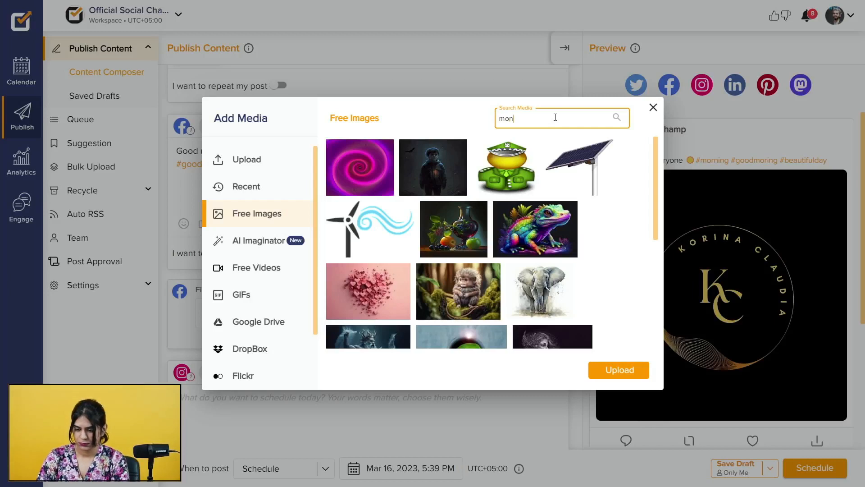
{"action": "type", "text": "ning"}
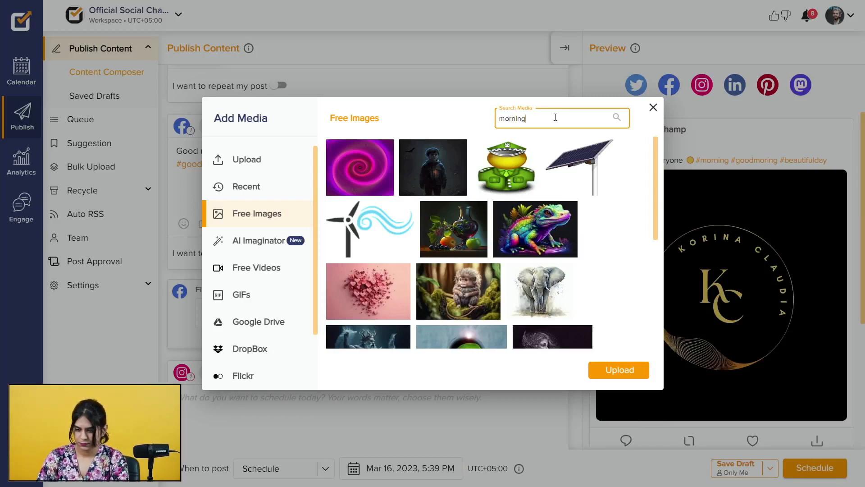
{"action": "key", "text": "Return"}
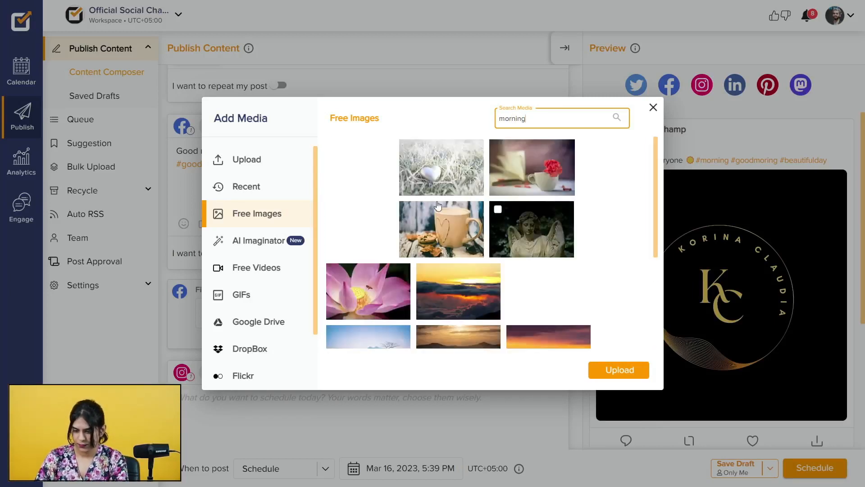
{"action": "left_click", "coordinate": [334, 147]}
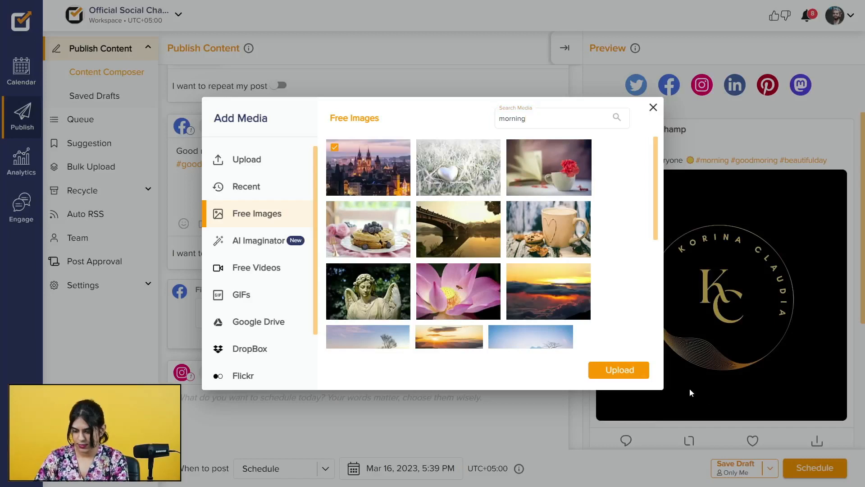
{"action": "left_click", "coordinate": [592, 373]}
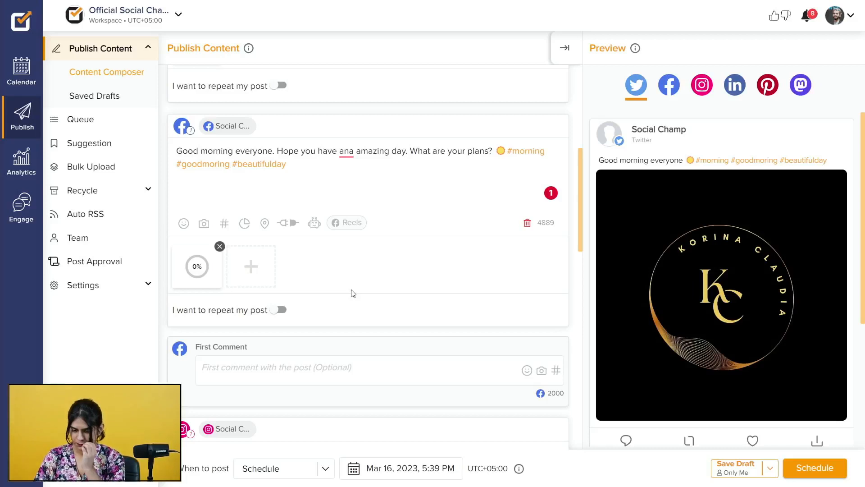
- Accept the Grammarly suggestion "an" for the misspelled word in the Facebook post
{"action": "mouse_move", "coordinate": [346, 151]}
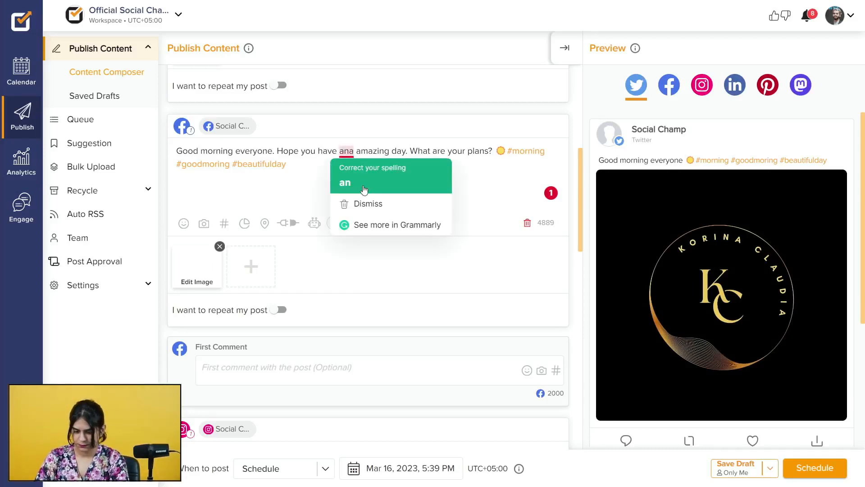
{"action": "left_click", "coordinate": [365, 189]}
{"action": "scroll", "coordinate": [354, 255], "scroll_direction": "up", "scroll_amount": 1}
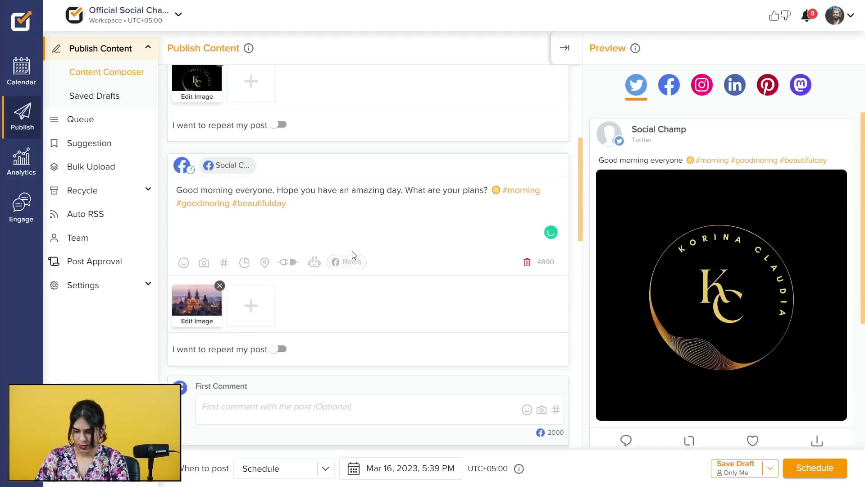
- Compare the Facebook post's preview with the Twitter preview and review both customized posts
{"action": "left_click", "coordinate": [664, 92]}
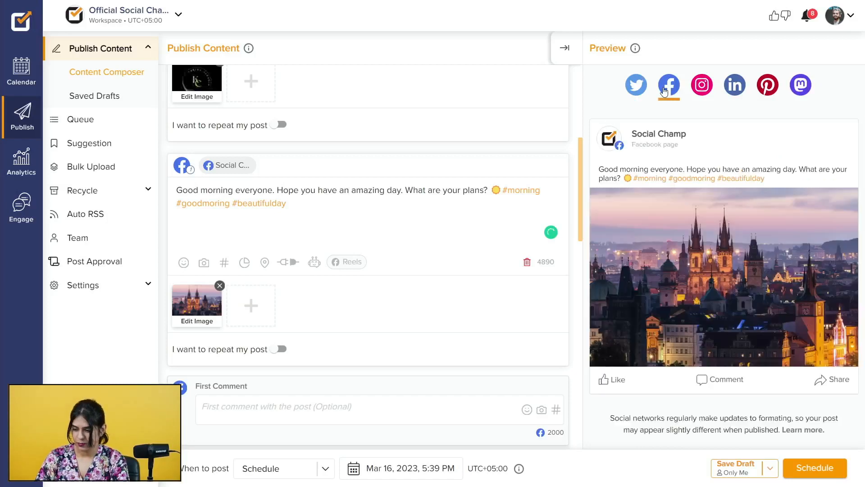
{"action": "left_click", "coordinate": [645, 90]}
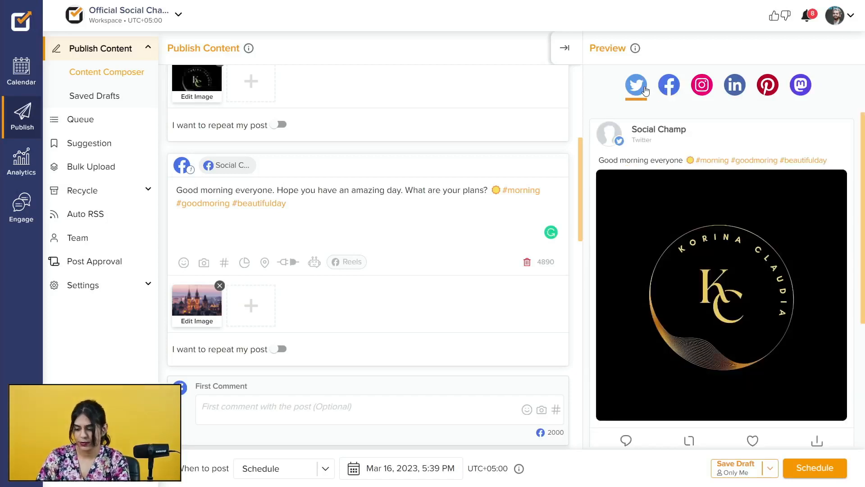
{"action": "scroll", "coordinate": [499, 219], "scroll_direction": "up", "scroll_amount": 7}
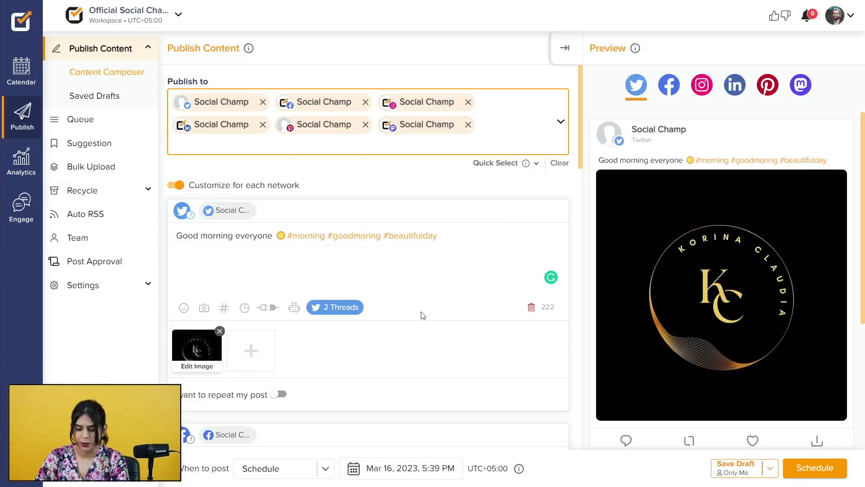
{"action": "scroll", "coordinate": [421, 312], "scroll_direction": "down", "scroll_amount": 5}
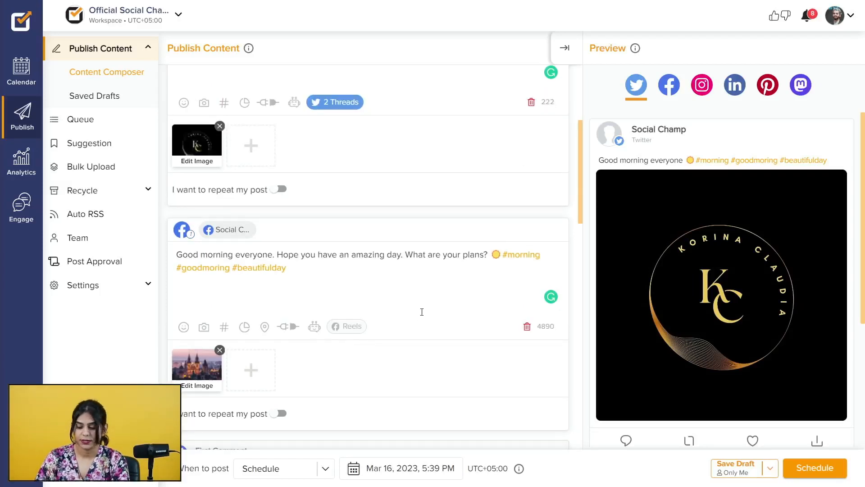
- Turn on Reels for the Facebook post and dismiss the notice about Facebook Reels
{"action": "scroll", "coordinate": [422, 312], "scroll_direction": "down", "scroll_amount": 1}
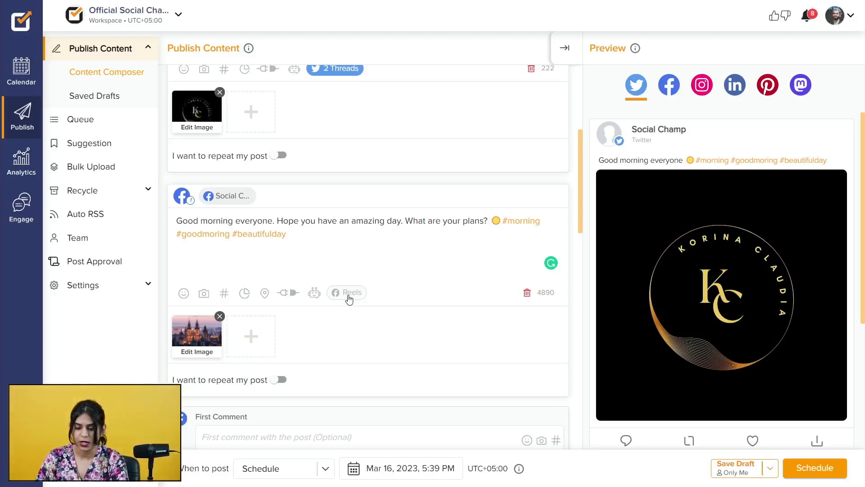
{"action": "left_click", "coordinate": [349, 297]}
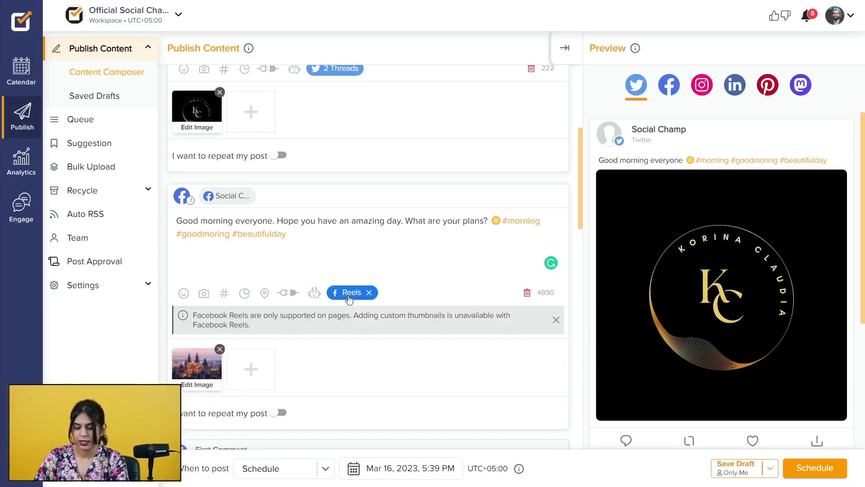
{"action": "left_click", "coordinate": [557, 320]}
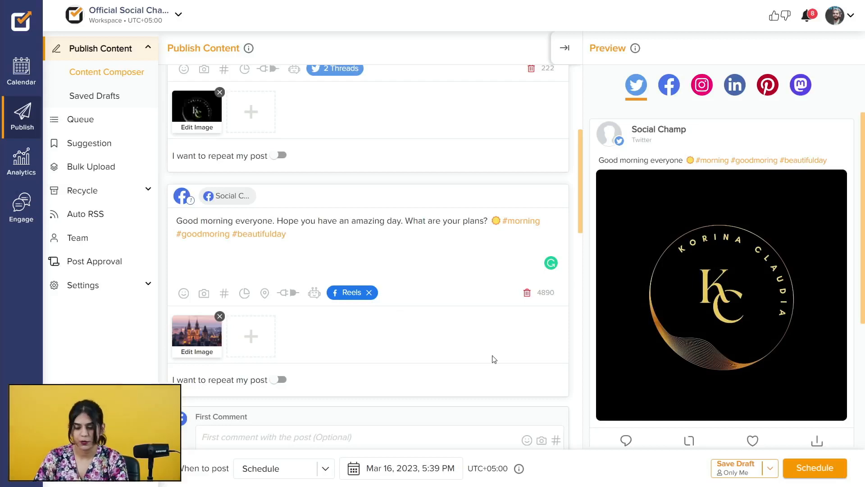
- Turn on Reels for the Instagram post with the option "Show on Reels tab"
{"action": "scroll", "coordinate": [490, 357], "scroll_direction": "down", "scroll_amount": 2}
{"action": "scroll", "coordinate": [415, 255], "scroll_direction": "down", "scroll_amount": 4}
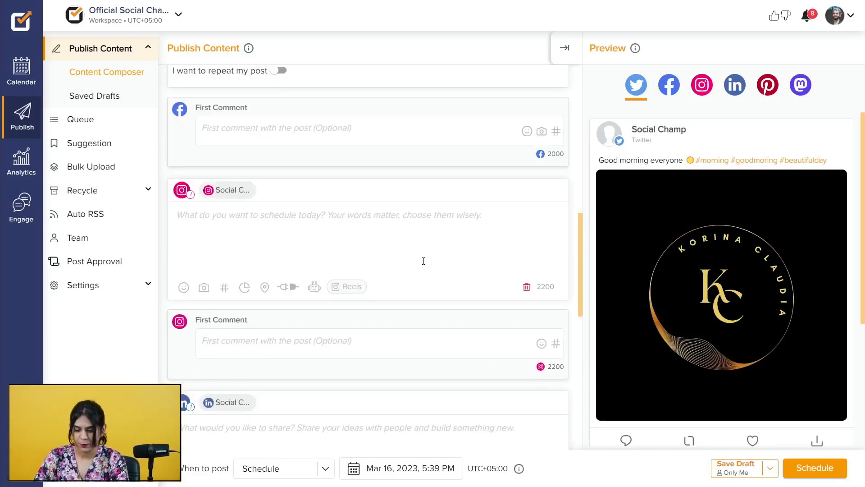
{"action": "left_click", "coordinate": [344, 288]}
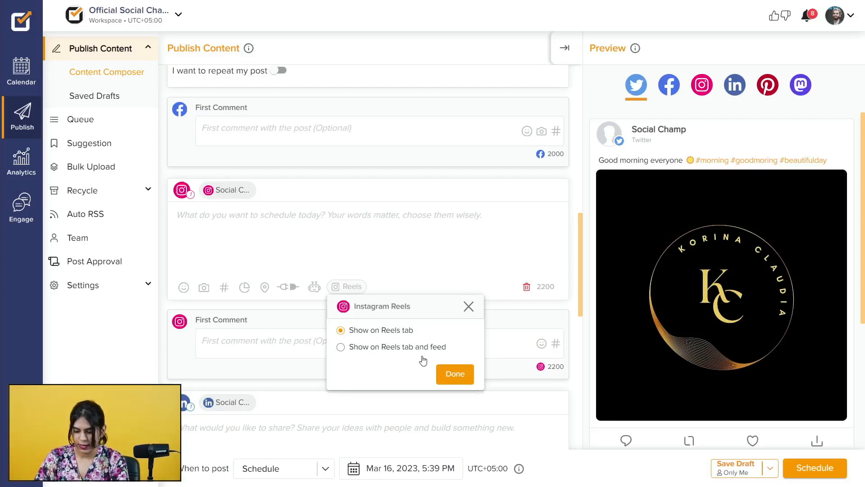
{"action": "left_click", "coordinate": [454, 375]}
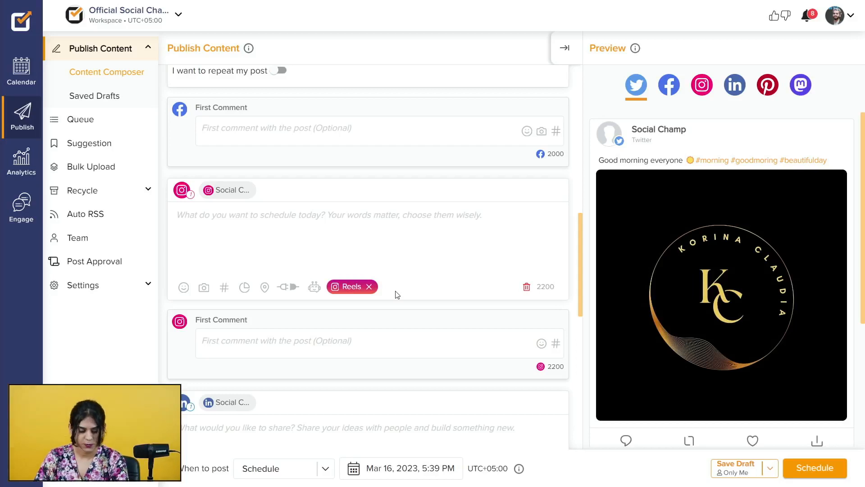
- Look through the Instagram and LinkedIn post sections and review the customized Twitter and Facebook posts
{"action": "scroll", "coordinate": [397, 294], "scroll_direction": "down", "scroll_amount": 1}
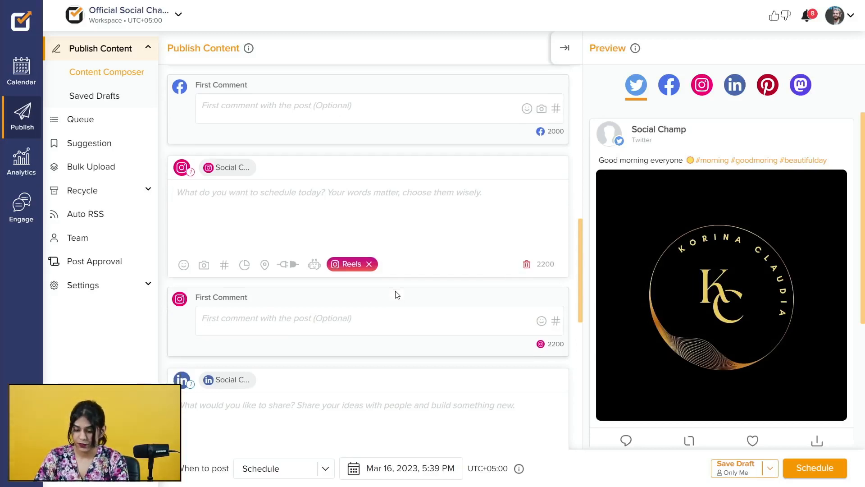
{"action": "scroll", "coordinate": [397, 295], "scroll_direction": "down", "scroll_amount": 2}
{"action": "scroll", "coordinate": [397, 295], "scroll_direction": "down", "scroll_amount": 10}
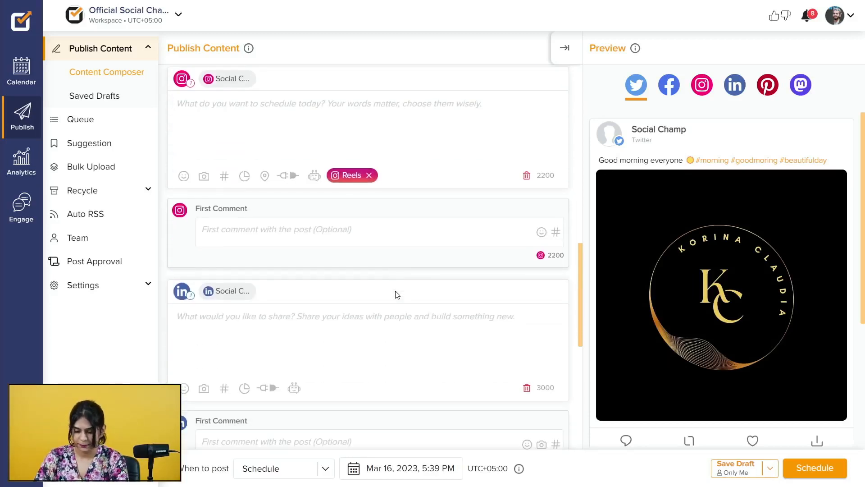
{"action": "scroll", "coordinate": [397, 291], "scroll_direction": "up", "scroll_amount": 15}
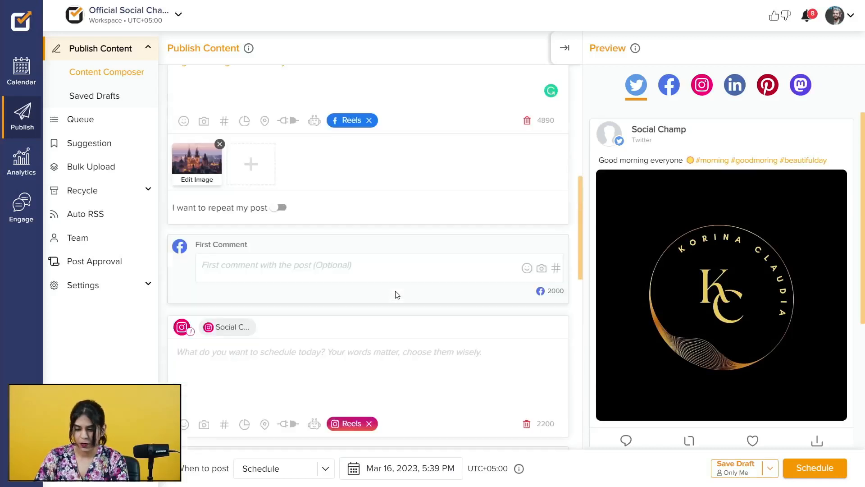
{"action": "scroll", "coordinate": [396, 291], "scroll_direction": "down", "scroll_amount": 2}
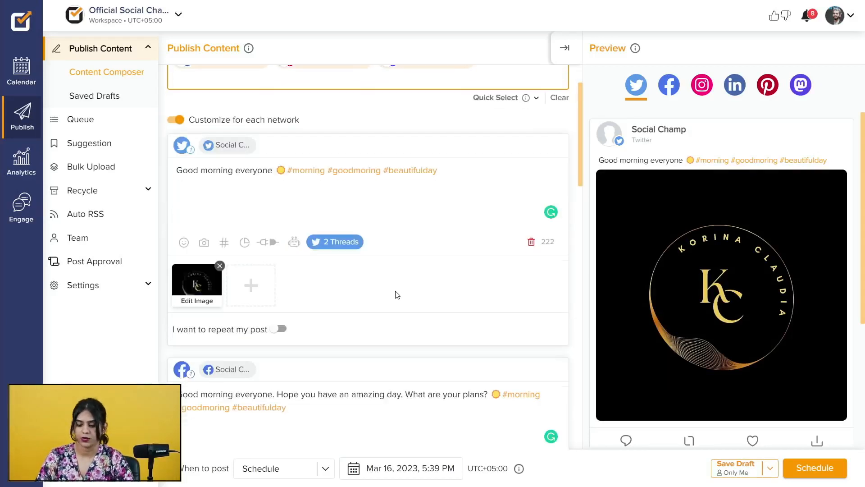
{"action": "scroll", "coordinate": [397, 295], "scroll_direction": "down", "scroll_amount": 2}
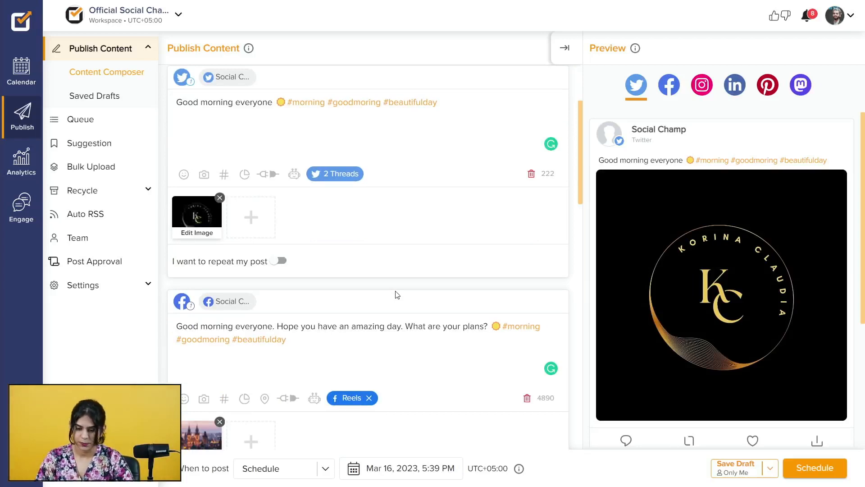
{"action": "scroll", "coordinate": [398, 294], "scroll_direction": "down", "scroll_amount": 4}
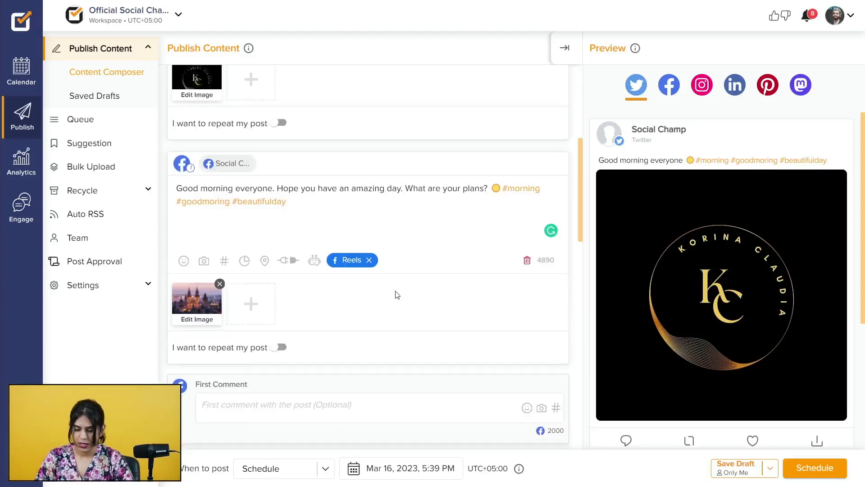
- Keep the posting option on Schedule and set the publishing date to January 1, 2024
{"action": "left_click", "coordinate": [308, 478]}
{"action": "left_click", "coordinate": [303, 408]}
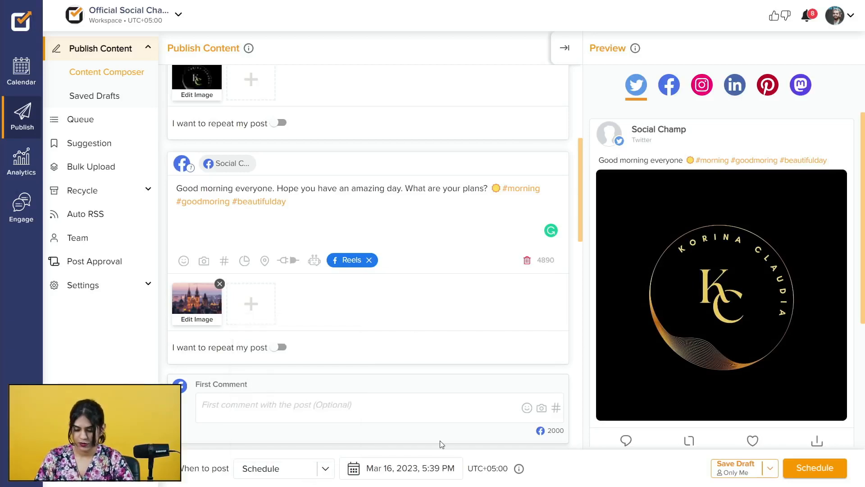
{"action": "left_click", "coordinate": [403, 472]}
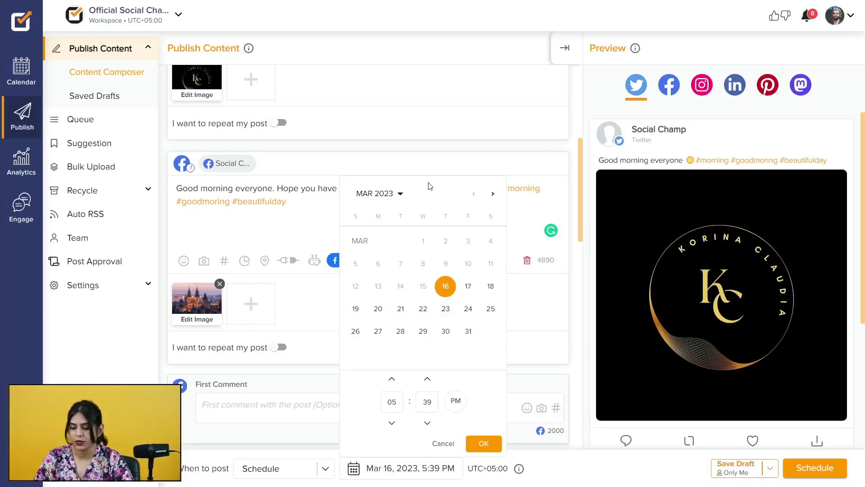
{"action": "left_click", "coordinate": [400, 194]}
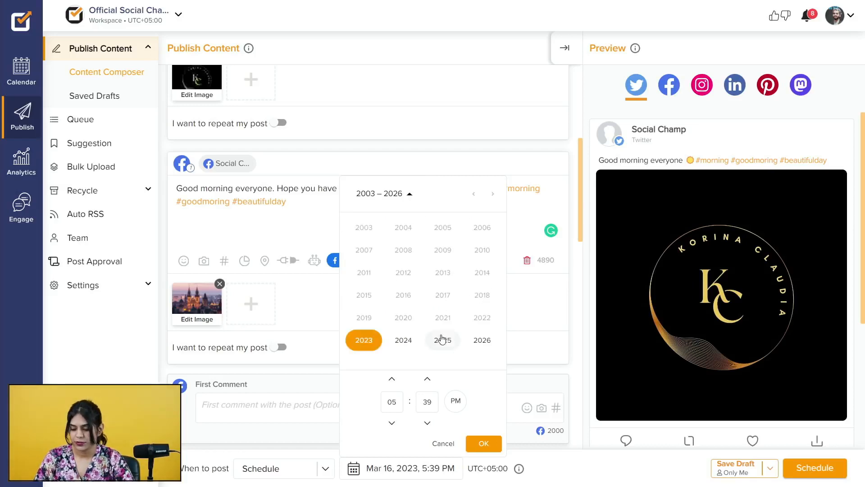
{"action": "left_click", "coordinate": [403, 341]}
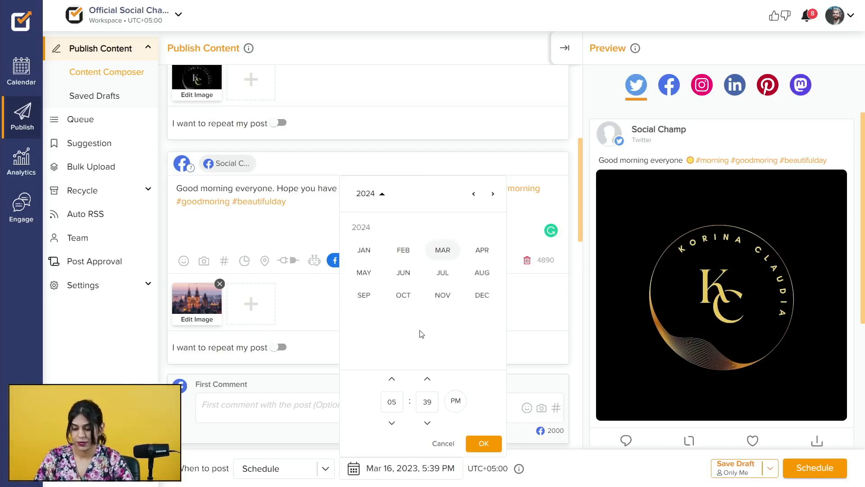
{"action": "left_click", "coordinate": [365, 251]}
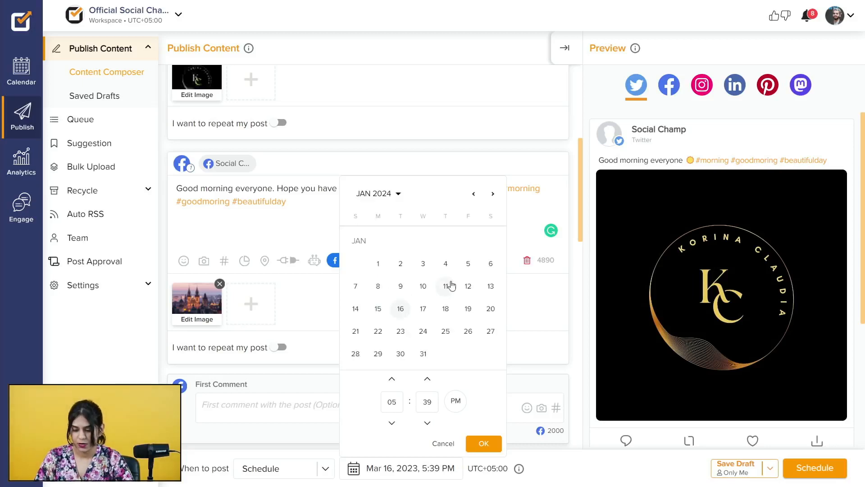
{"action": "left_click", "coordinate": [378, 266]}
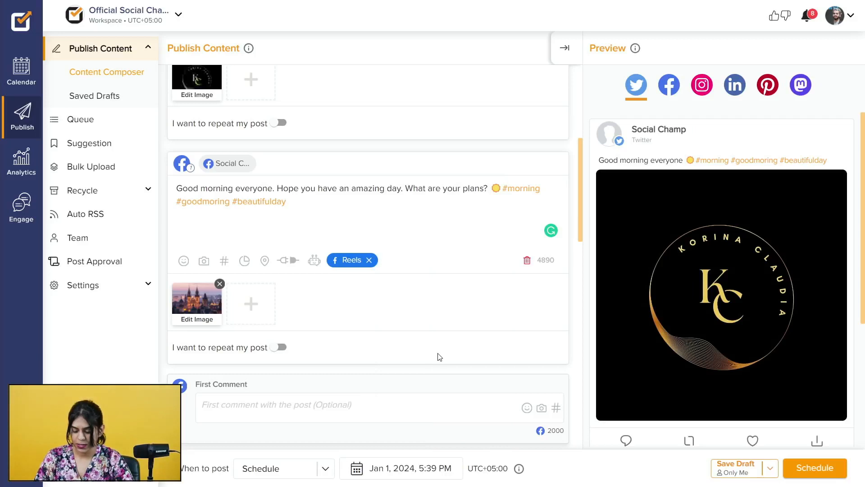
- Review the Instagram, LinkedIn, Pinterest and Mastodon sections of the customized post and return to the composer's beginning
{"action": "scroll", "coordinate": [435, 356], "scroll_direction": "down", "scroll_amount": 4}
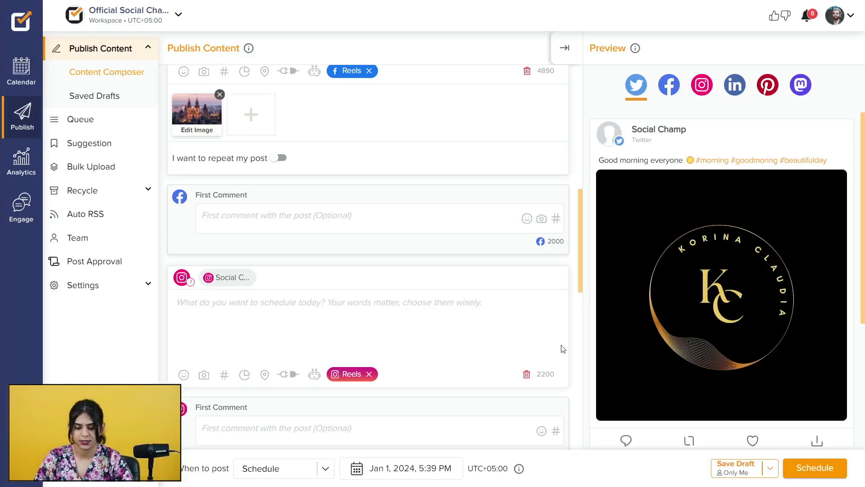
{"action": "scroll", "coordinate": [462, 244], "scroll_direction": "down", "scroll_amount": 1}
{"action": "scroll", "coordinate": [358, 331], "scroll_direction": "down", "scroll_amount": 10}
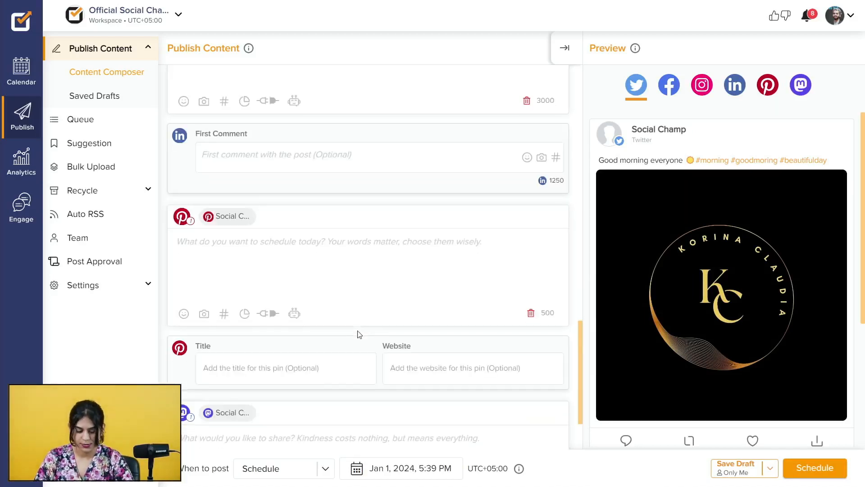
{"action": "scroll", "coordinate": [359, 334], "scroll_direction": "up", "scroll_amount": 15}
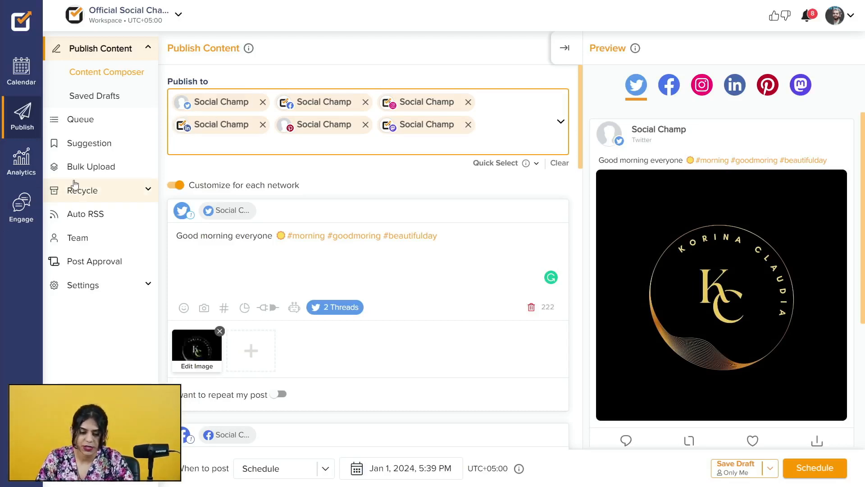
- Open Bulk Upload and download the CSV file template
{"action": "left_click", "coordinate": [89, 174]}
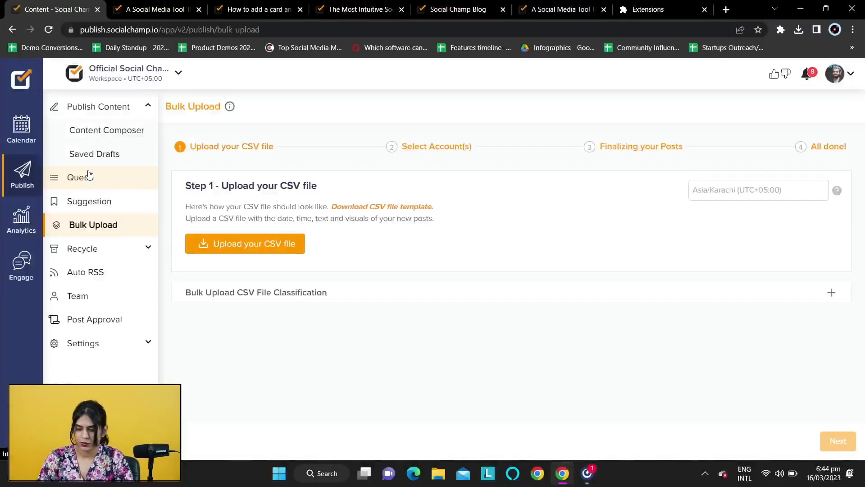
{"action": "left_click", "coordinate": [400, 208]}
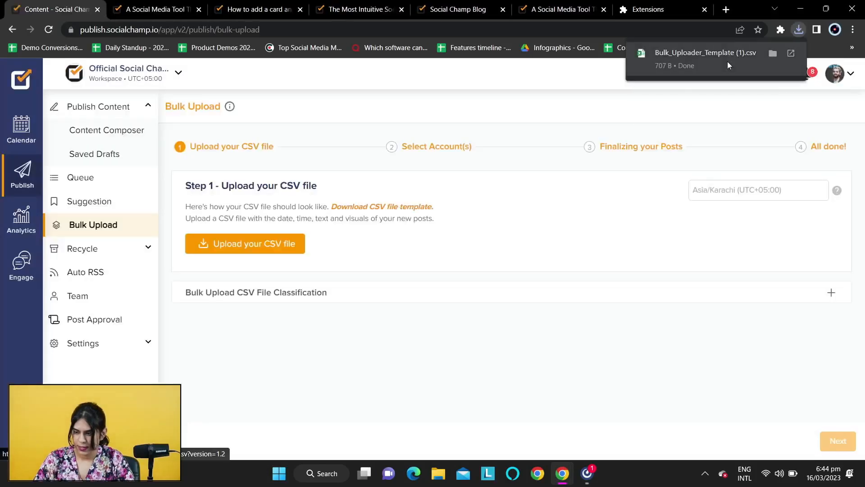
- Open the downloaded Bulk_Uploader_Template (1).csv in Excel, look over its columns and sample posts, and close it
{"action": "left_click", "coordinate": [717, 60]}
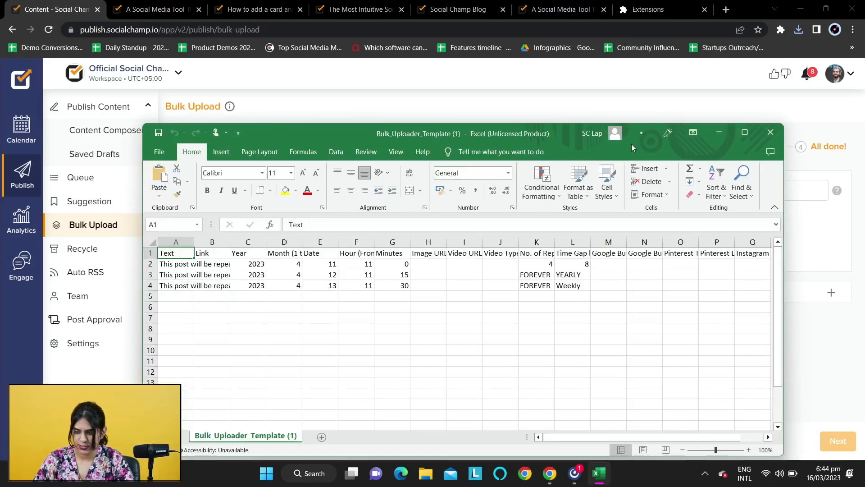
{"action": "left_click", "coordinate": [746, 132]}
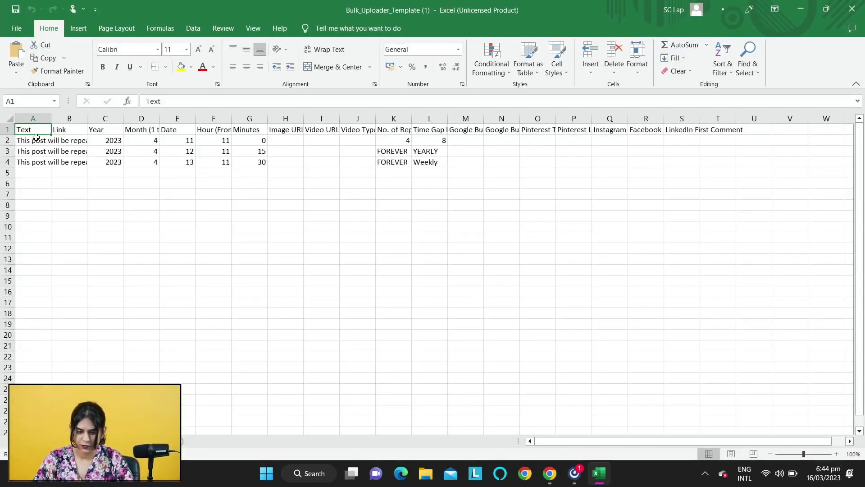
{"action": "left_click", "coordinate": [38, 150]}
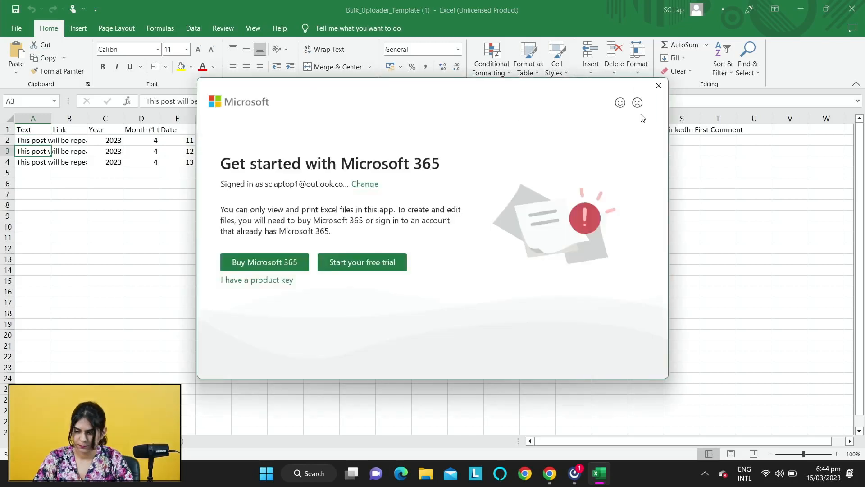
{"action": "left_click", "coordinate": [656, 90]}
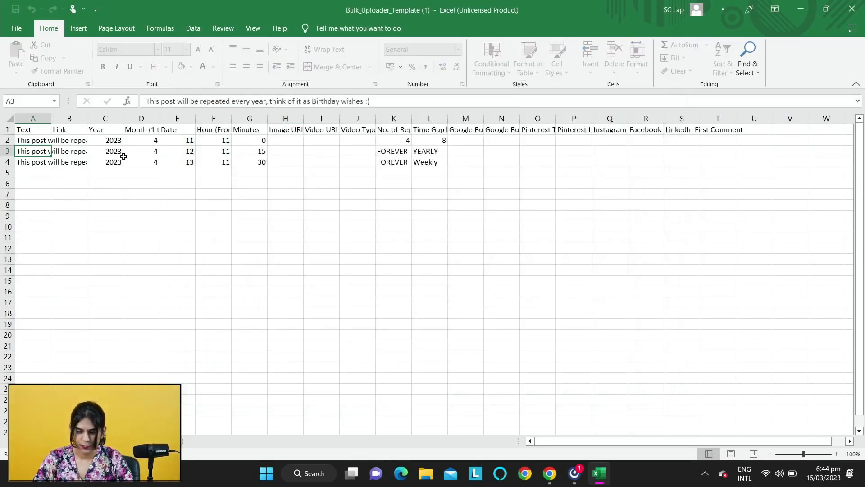
{"action": "left_click", "coordinate": [863, 4]}
- Expand the Bulk Upload CSV File Classification and read through the explanations of the CSV columns
{"action": "left_click", "coordinate": [355, 297]}
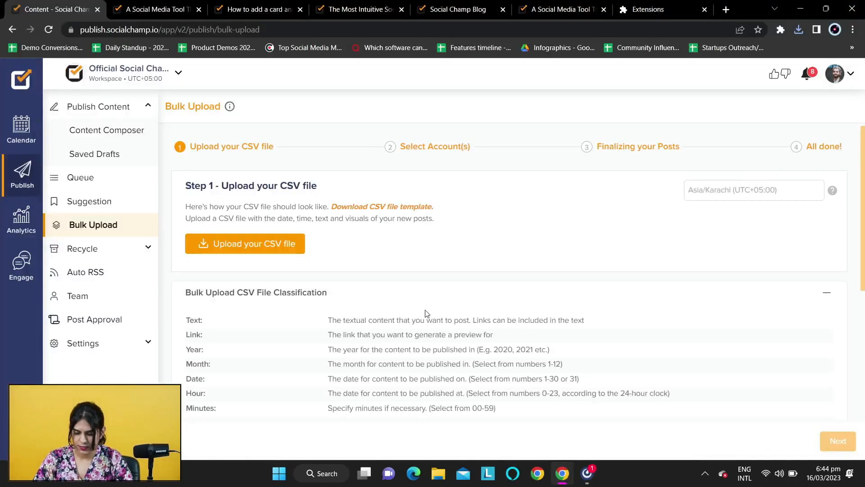
{"action": "scroll", "coordinate": [426, 312], "scroll_direction": "down", "scroll_amount": 3}
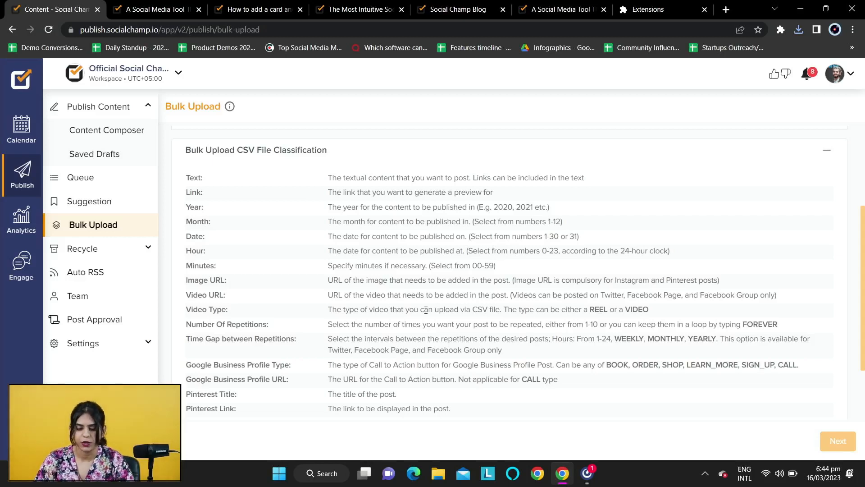
{"action": "scroll", "coordinate": [426, 310], "scroll_direction": "down", "scroll_amount": 2}
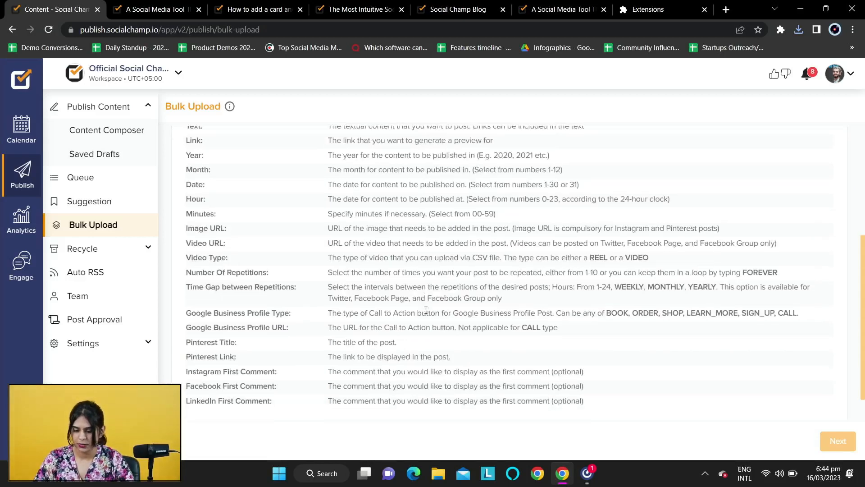
{"action": "scroll", "coordinate": [445, 329], "scroll_direction": "up", "scroll_amount": 7}
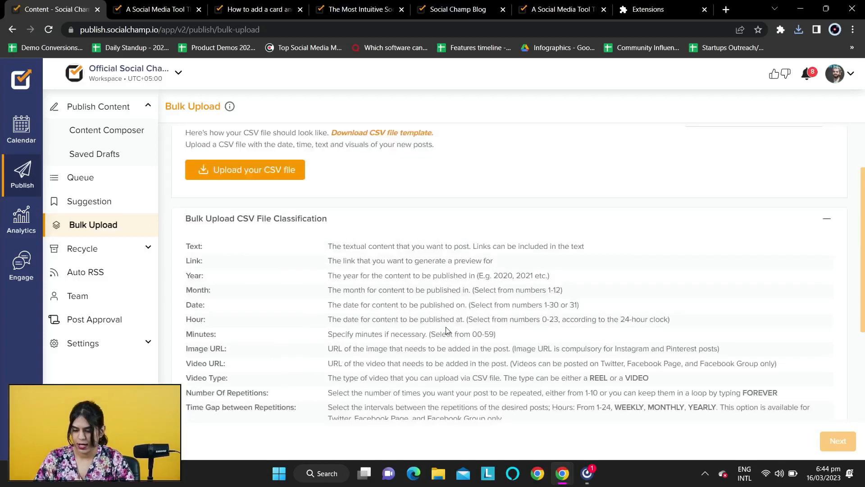
- Upload Bulk_Uploader_Template.csv from Downloads and continue to the account selection
{"action": "left_click", "coordinate": [239, 249]}
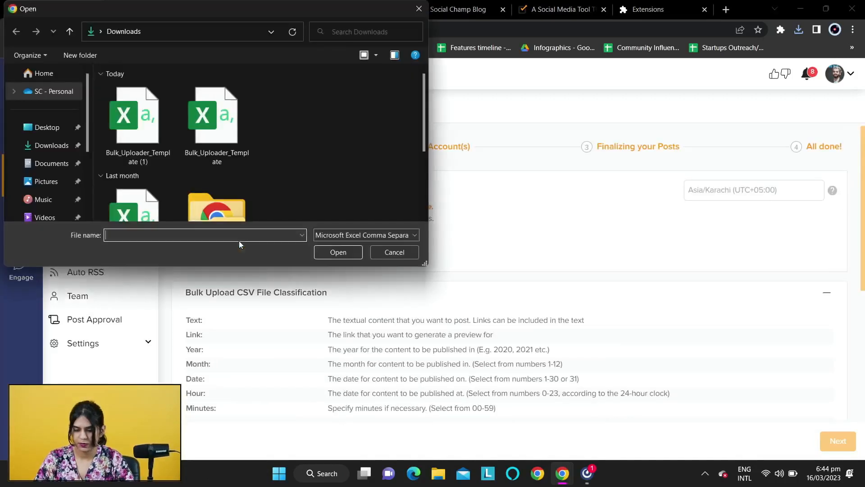
{"action": "left_click", "coordinate": [223, 147]}
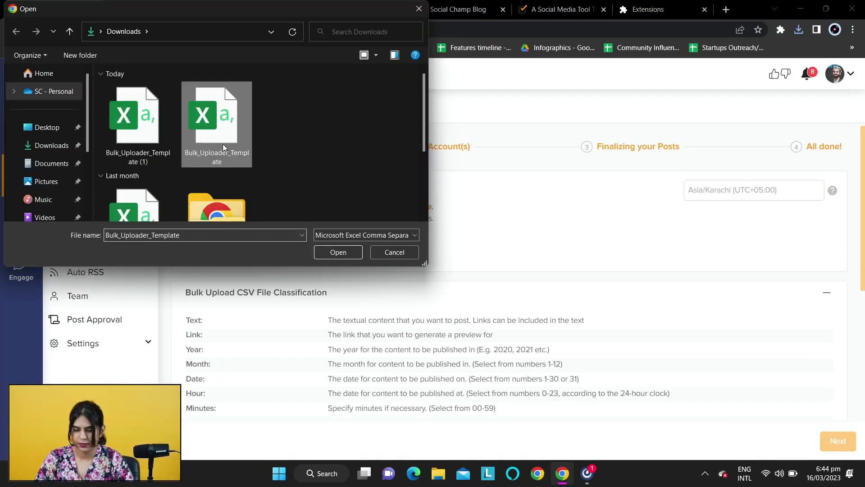
{"action": "left_click", "coordinate": [344, 252]}
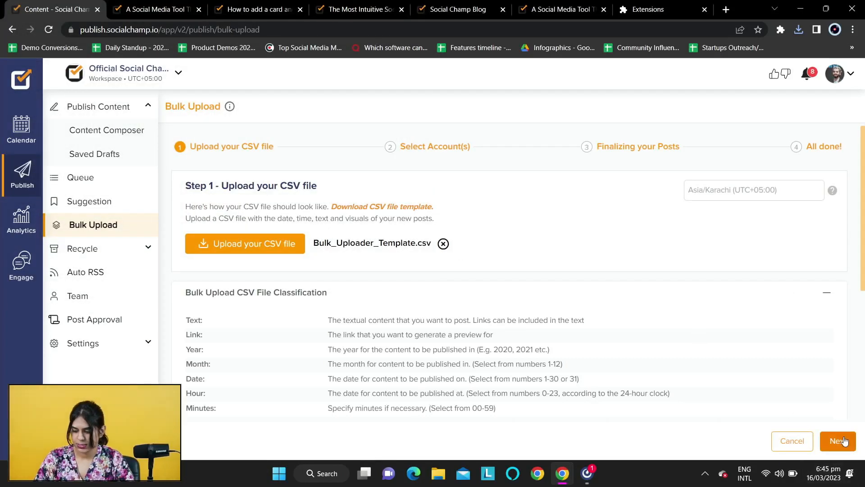
{"action": "left_click", "coordinate": [840, 441]}
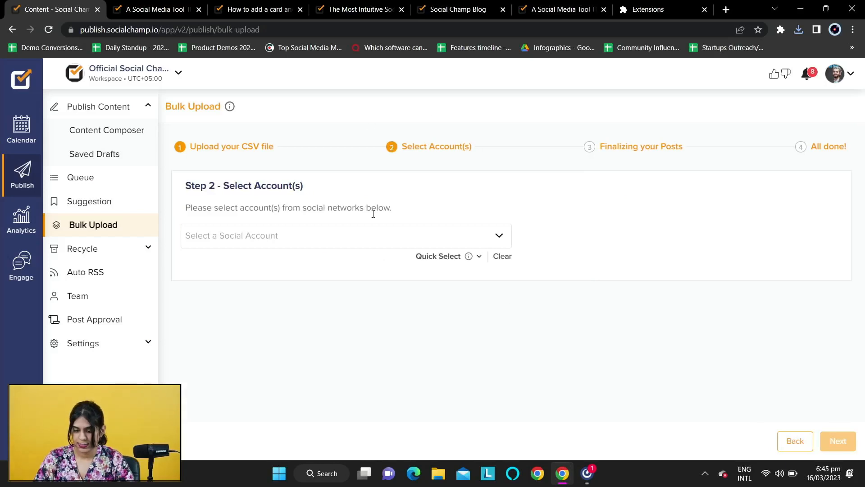
- Select the Social Champ Twitter, Instagram Business and Facebook page accounts for the bulk upload and continue to finalizing the posts
{"action": "left_click", "coordinate": [320, 235]}
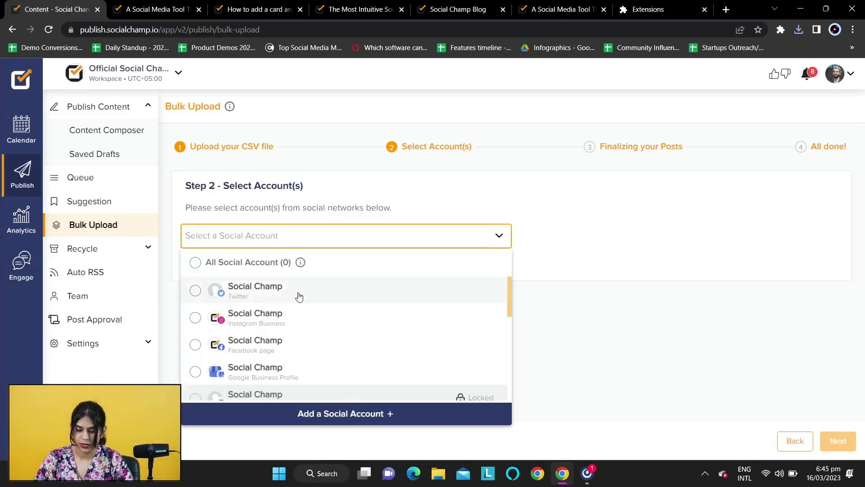
{"action": "left_click", "coordinate": [304, 295]}
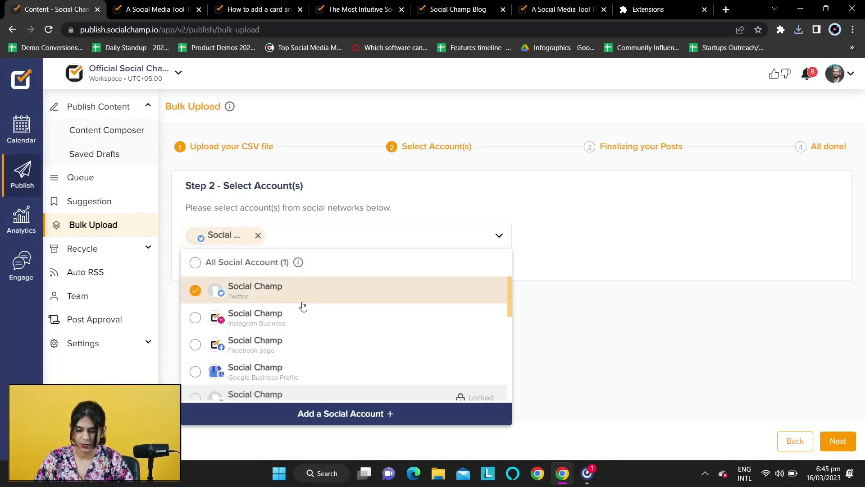
{"action": "left_click", "coordinate": [296, 327]}
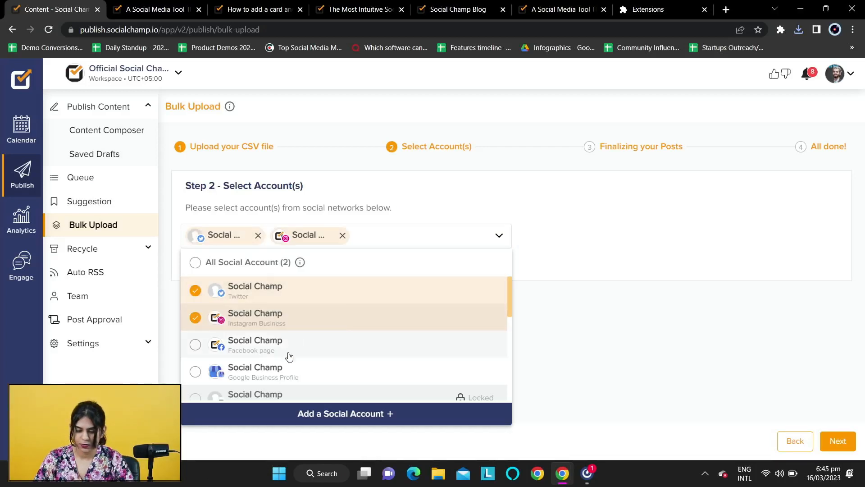
{"action": "left_click", "coordinate": [298, 346]}
{"action": "left_click", "coordinate": [507, 198]}
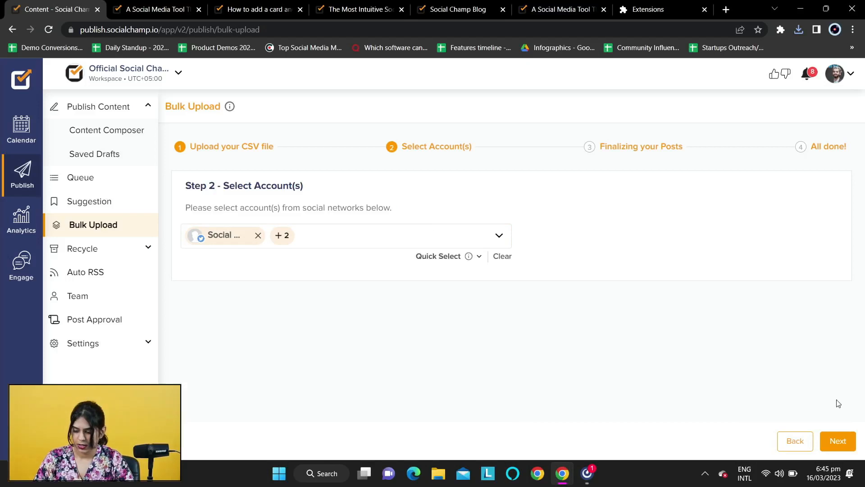
{"action": "left_click", "coordinate": [839, 440]}
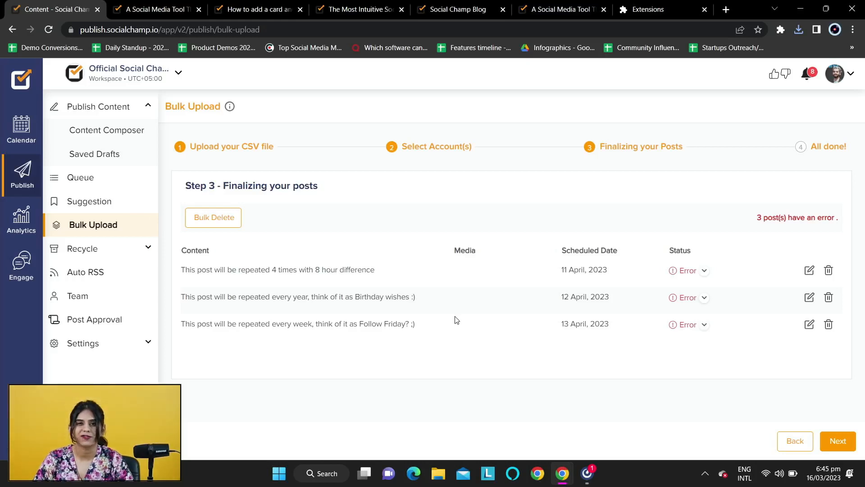
- Expand the error details of the 11 April, 2023 post and try to submit the bulk posts
{"action": "left_click", "coordinate": [704, 272]}
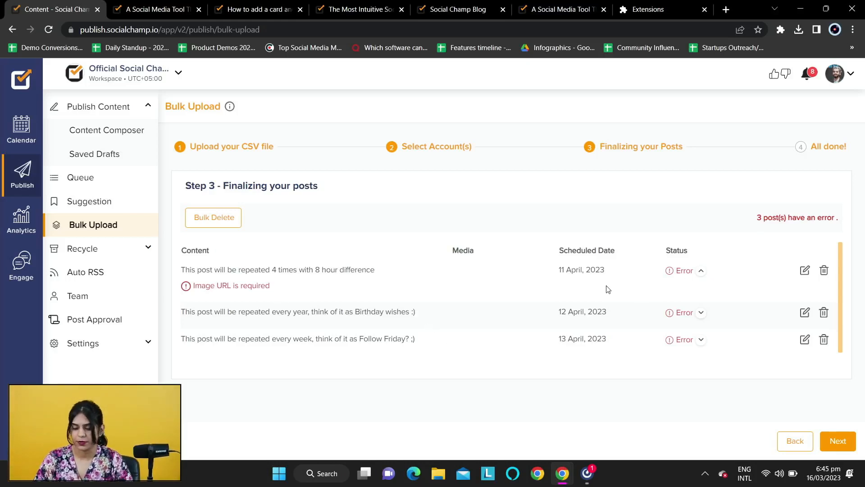
{"action": "scroll", "coordinate": [607, 286], "scroll_direction": "down", "scroll_amount": 1}
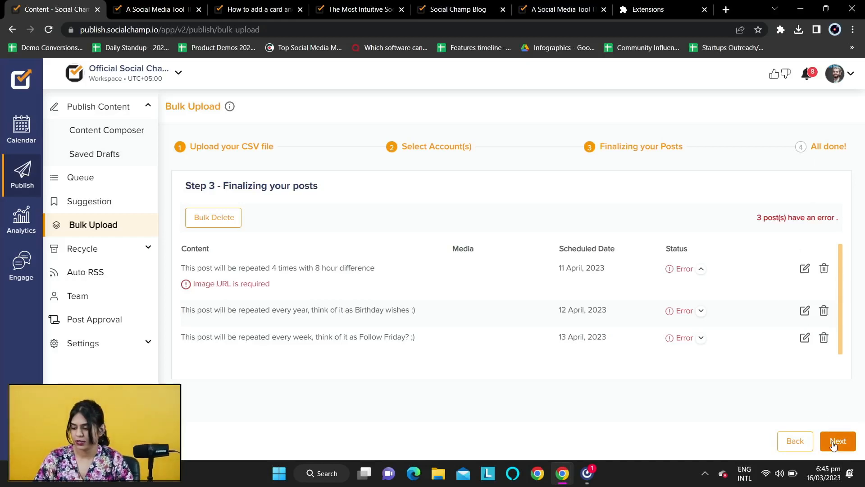
{"action": "left_click", "coordinate": [837, 441]}
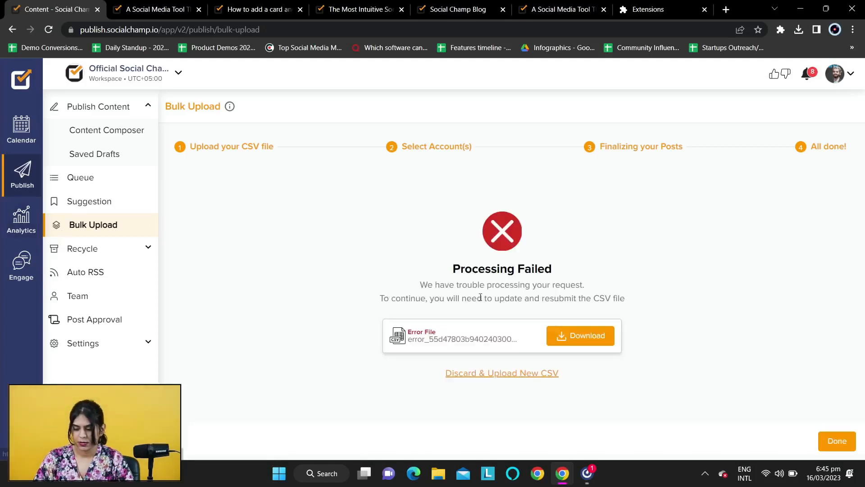
- Discard the failed CSV file and return to the first Bulk Upload step
{"action": "left_click", "coordinate": [844, 445]}
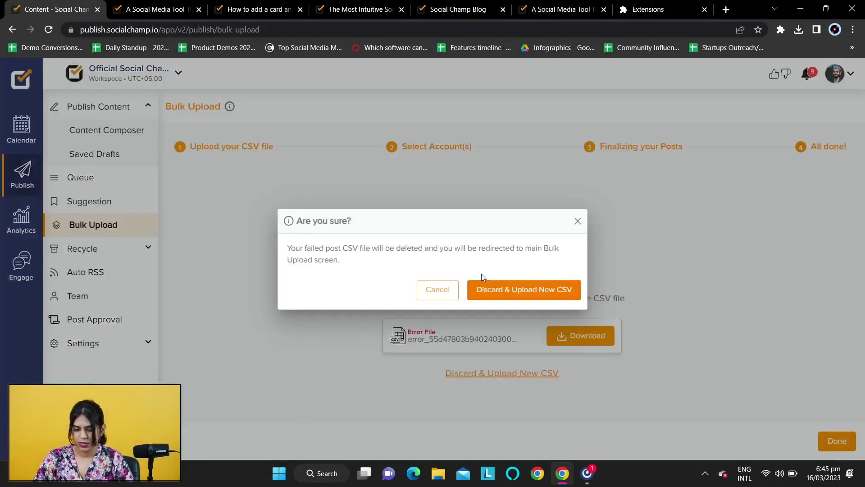
{"action": "left_click", "coordinate": [492, 300]}
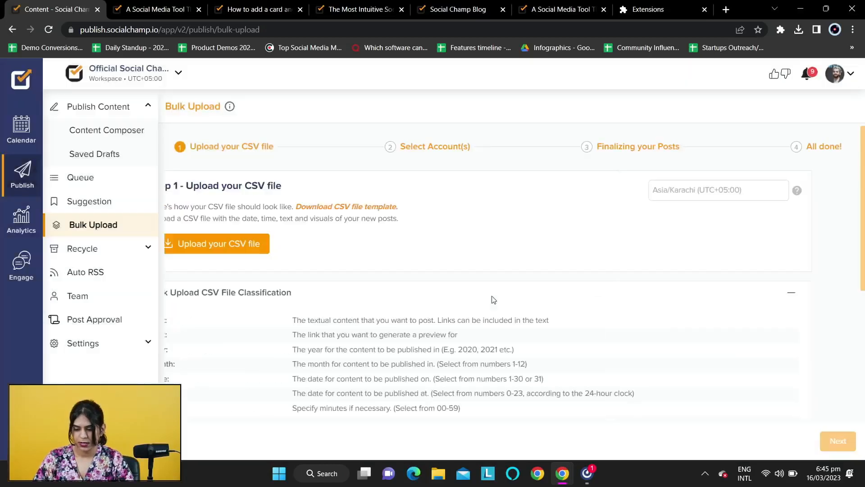
{"action": "scroll", "coordinate": [163, 257], "scroll_direction": "down", "scroll_amount": 2}
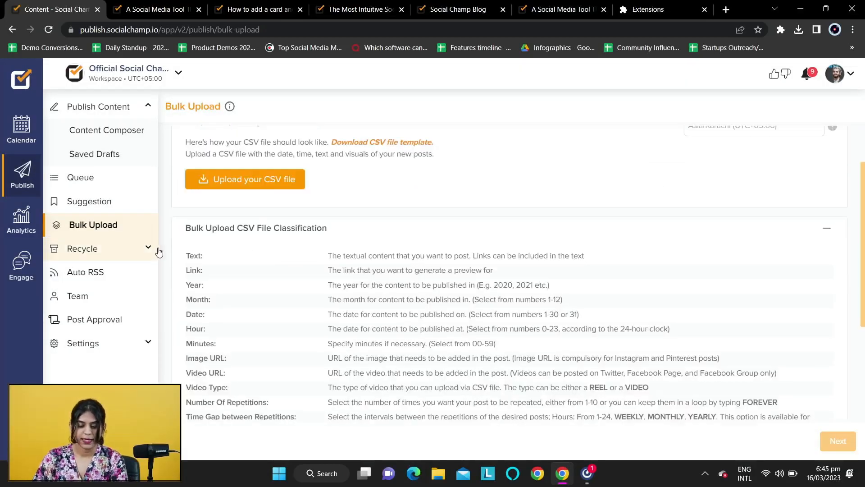
- Create a new Recycle collection named "Monday motivation post"
{"action": "left_click", "coordinate": [66, 255]}
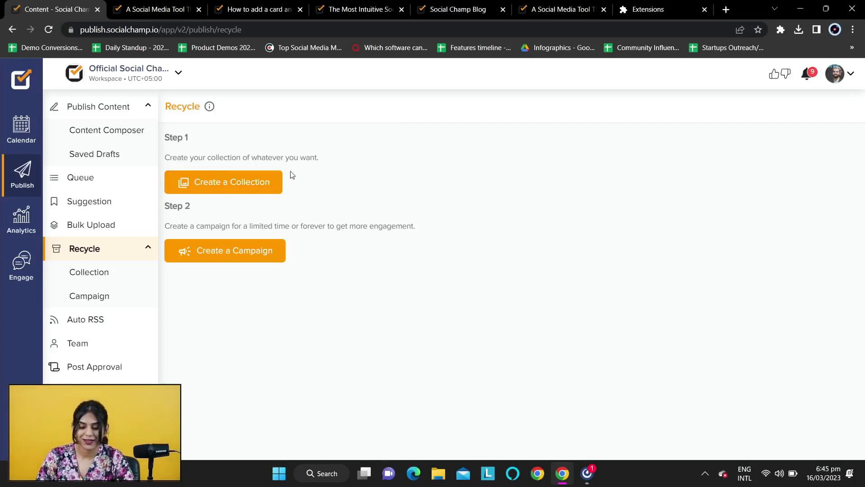
{"action": "left_click", "coordinate": [250, 194]}
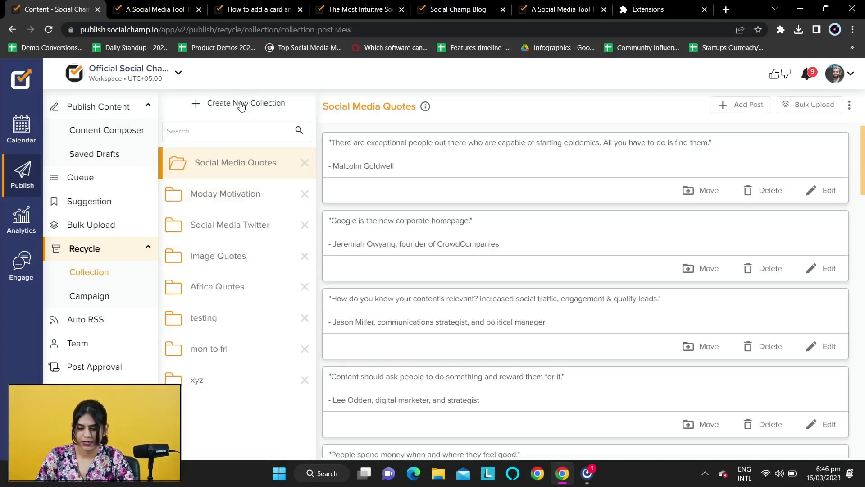
{"action": "left_click", "coordinate": [241, 105]}
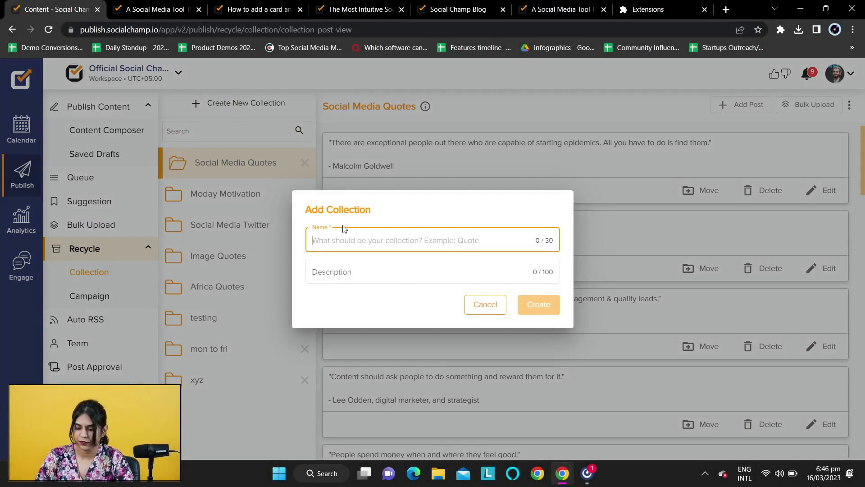
{"action": "type", "text": "soc"}
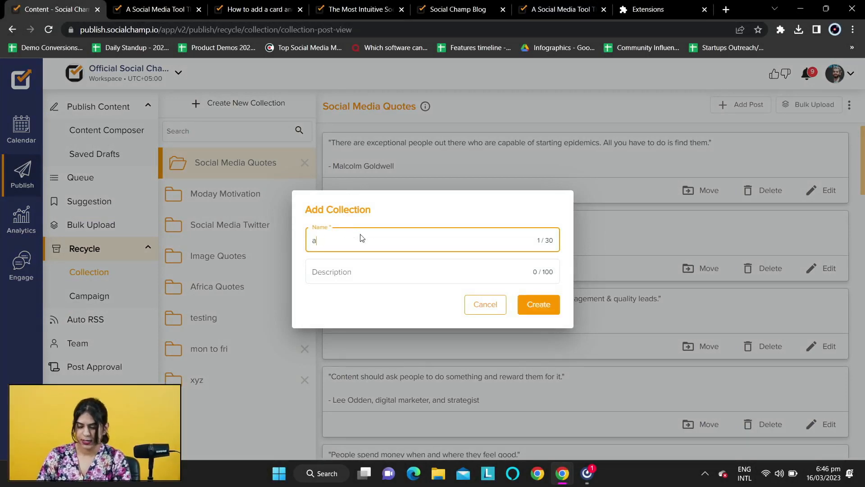
{"action": "key", "text": "BackSpace"}
{"action": "key", "text": "BackSpace"}
{"action": "key", "text": "BackSpace"}
{"action": "key", "text": "Caps_Lock"}
{"action": "type", "text": "M"}
{"action": "key", "text": "Caps_Lock"}
{"action": "type", "text": "onday "}
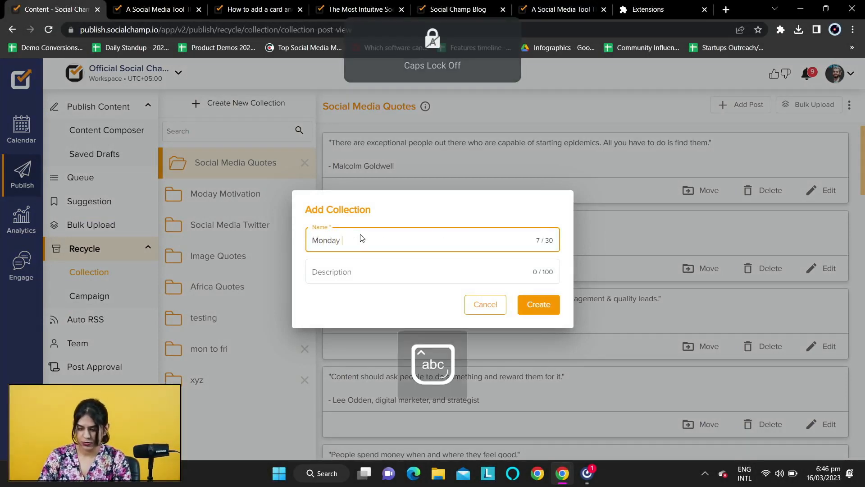
{"action": "type", "text": "motivation post"}
{"action": "key", "text": "Return"}
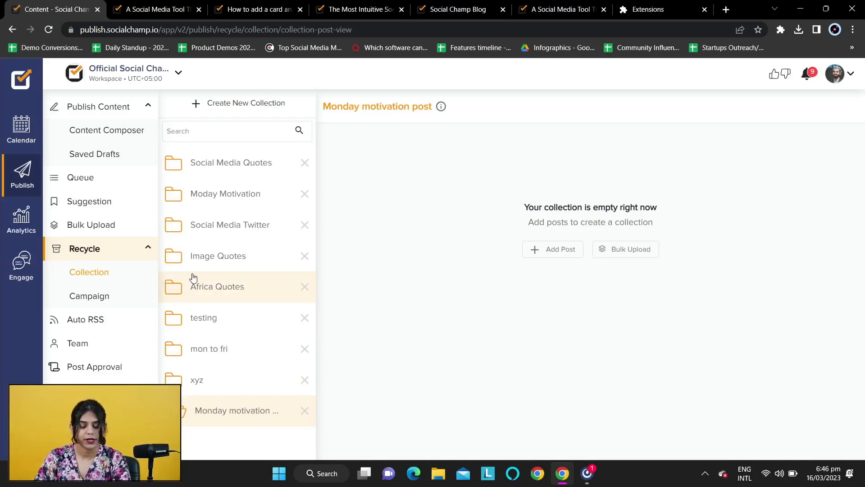
- Start a new Recycle campaign and name it "Monday Motivation"
{"action": "left_click", "coordinate": [75, 297]}
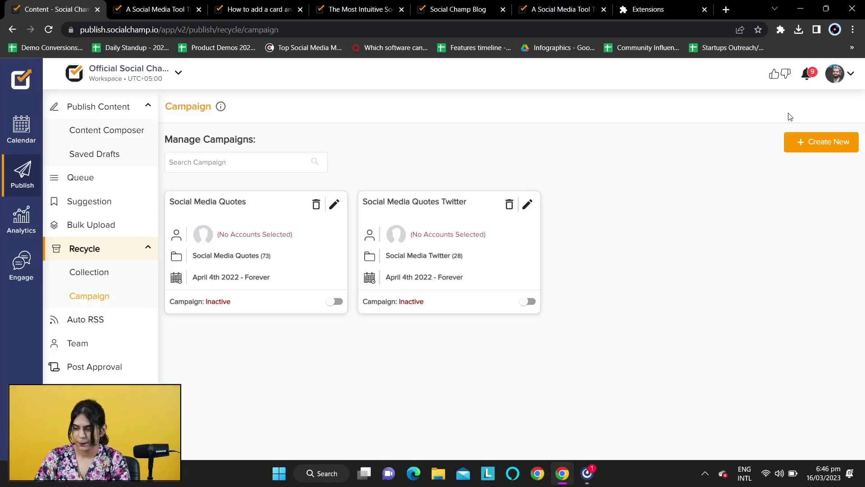
{"action": "left_click", "coordinate": [813, 141]}
{"action": "left_click", "coordinate": [407, 144]}
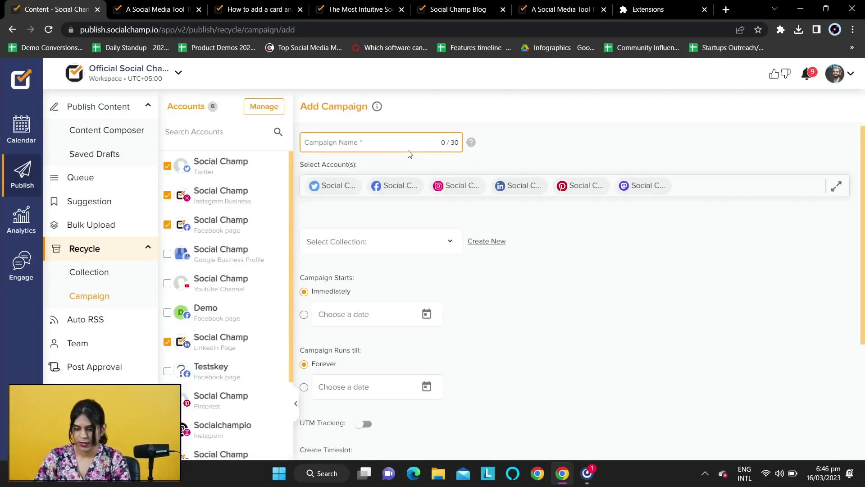
{"action": "key", "text": "Caps_Lock"}
{"action": "type", "text": "Monday Mio"}
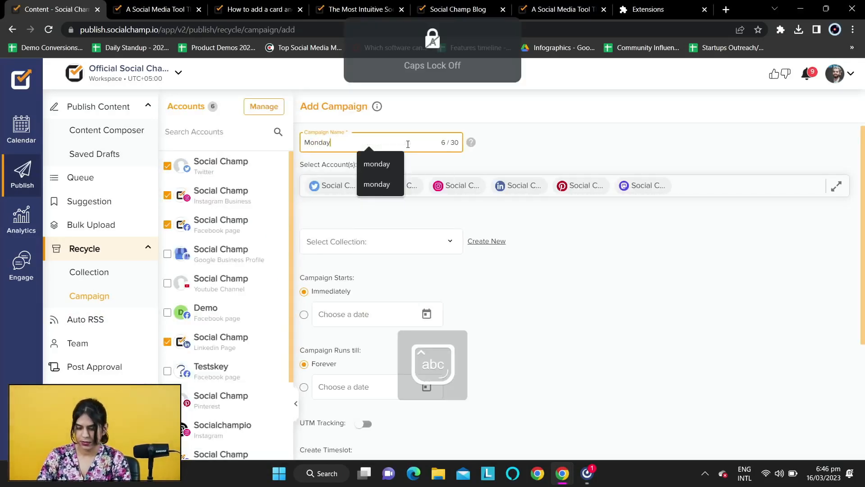
{"action": "key", "text": "BackSpace"}
{"action": "key", "text": "BackSpace"}
{"action": "type", "text": "o"}
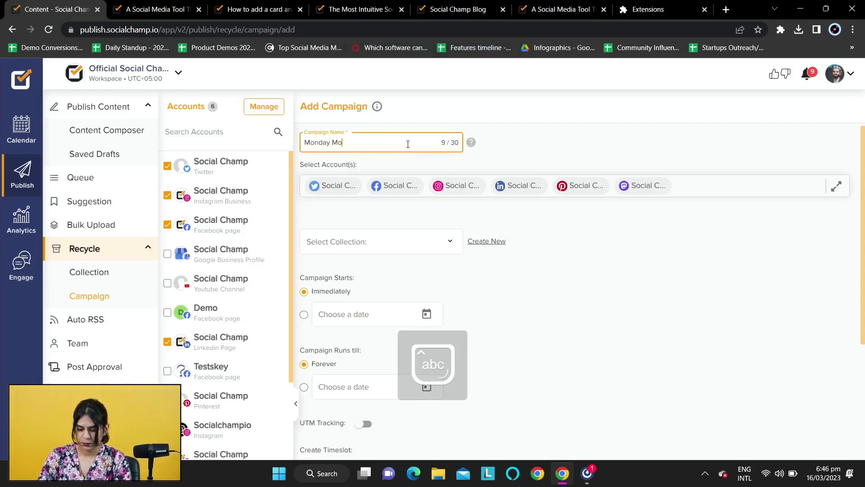
{"action": "type", "text": "tivation"}
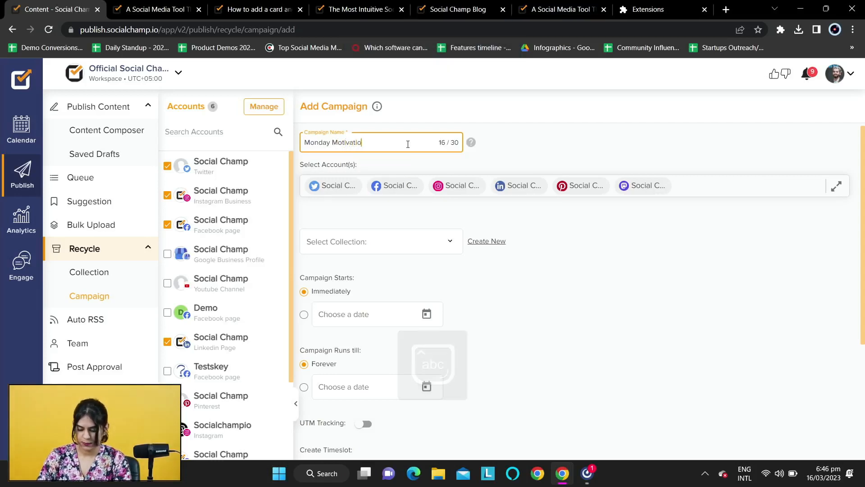
{"action": "left_click", "coordinate": [686, 189]}
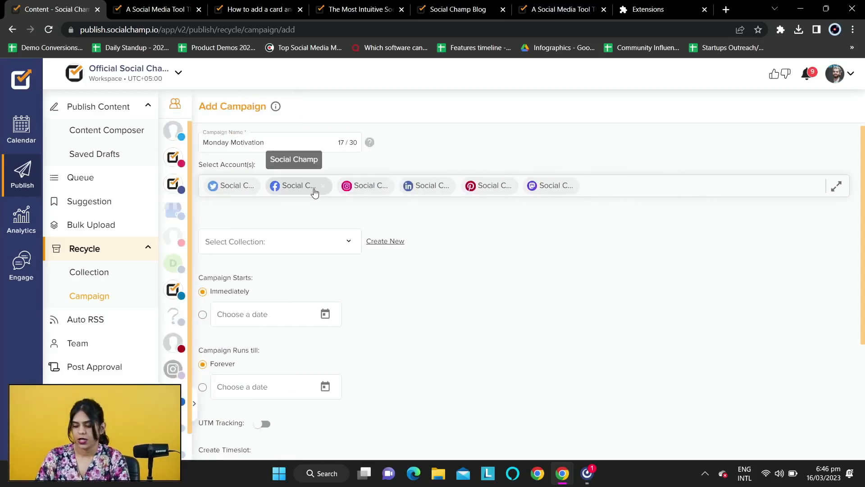
- Remove the Facebook, LinkedIn, Pinterest and Mastodon accounts from the campaign, keeping only Twitter and Instagram
{"action": "left_click", "coordinate": [323, 187]}
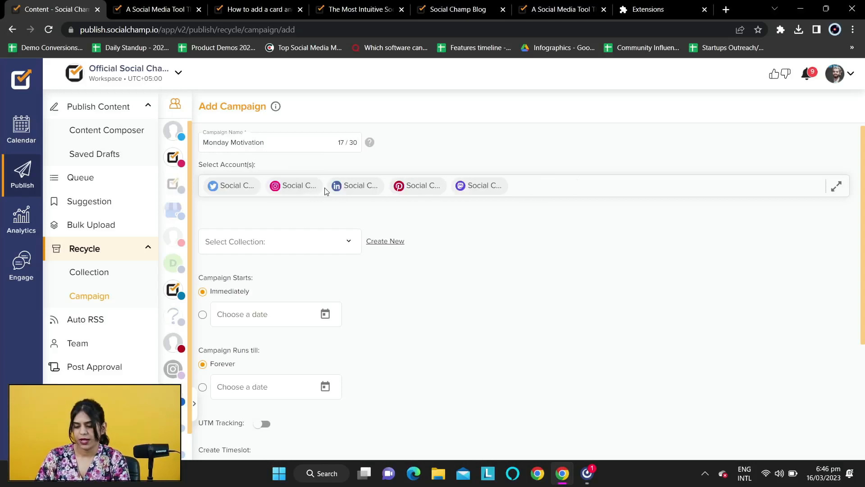
{"action": "left_click", "coordinate": [385, 186]}
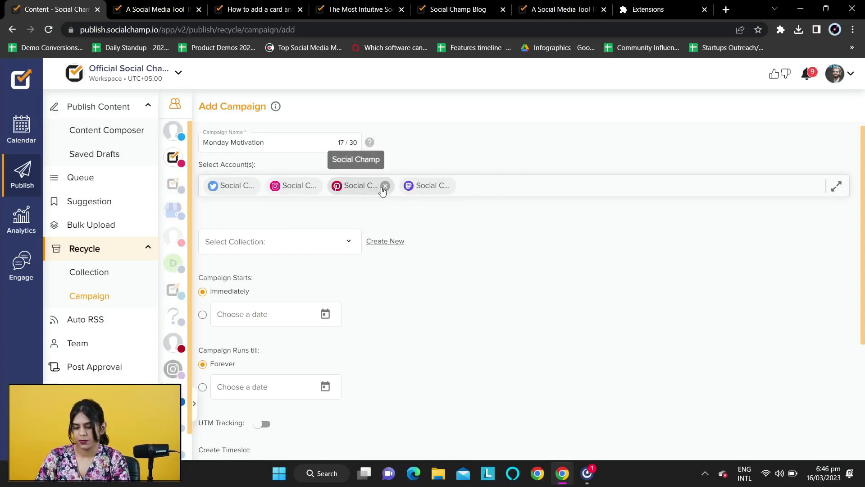
{"action": "left_click", "coordinate": [384, 186]}
{"action": "left_click", "coordinate": [384, 186]}
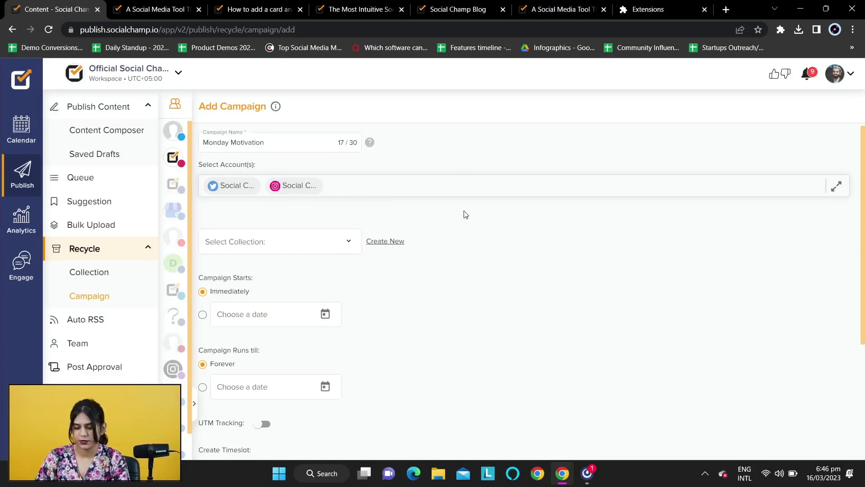
- Choose "Monday motivation post" as the campaign's collection
{"action": "left_click", "coordinate": [287, 250]}
{"action": "scroll", "coordinate": [295, 313], "scroll_direction": "down", "scroll_amount": 1}
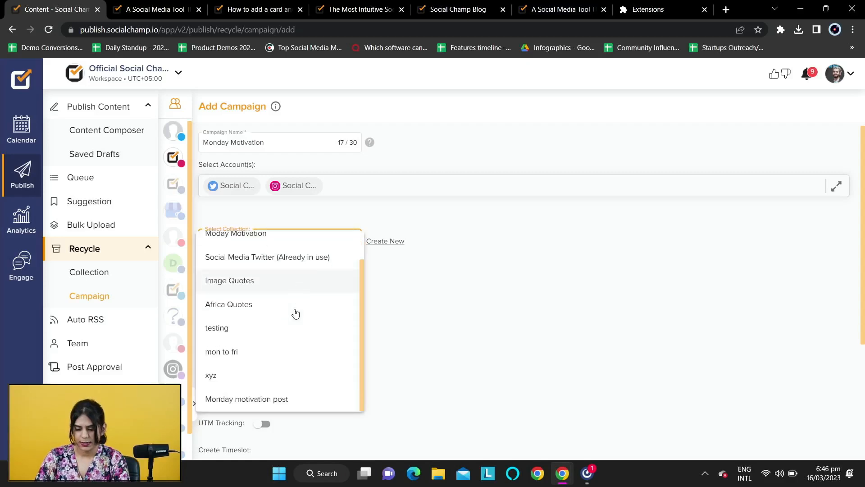
{"action": "left_click", "coordinate": [282, 401]}
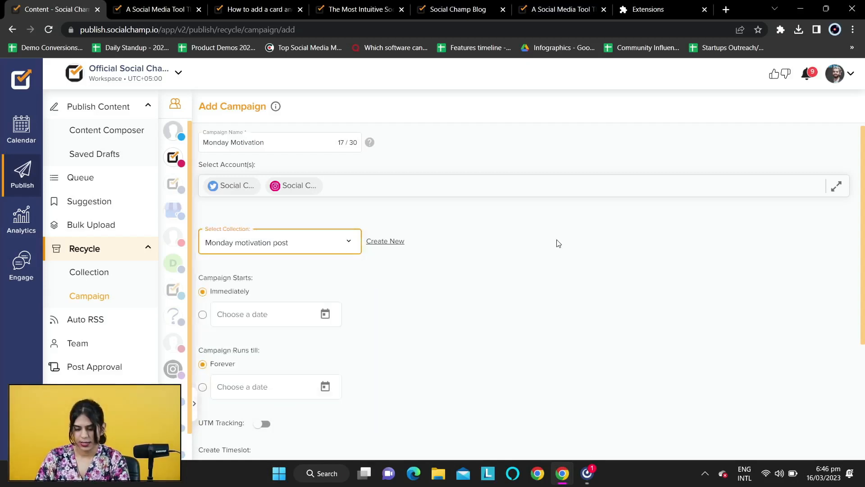
- Set the campaign to start on 3/20/2023 and run till 4/24/2023
{"action": "scroll", "coordinate": [528, 265], "scroll_direction": "down", "scroll_amount": 1}
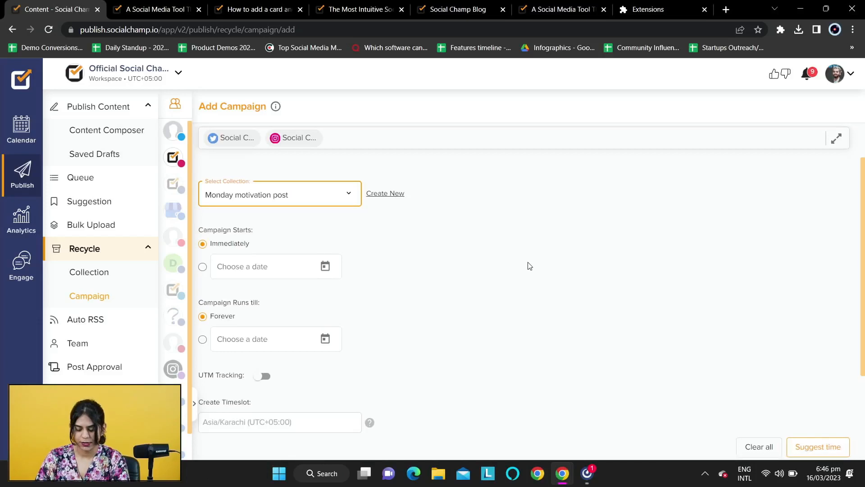
{"action": "left_click", "coordinate": [279, 270]}
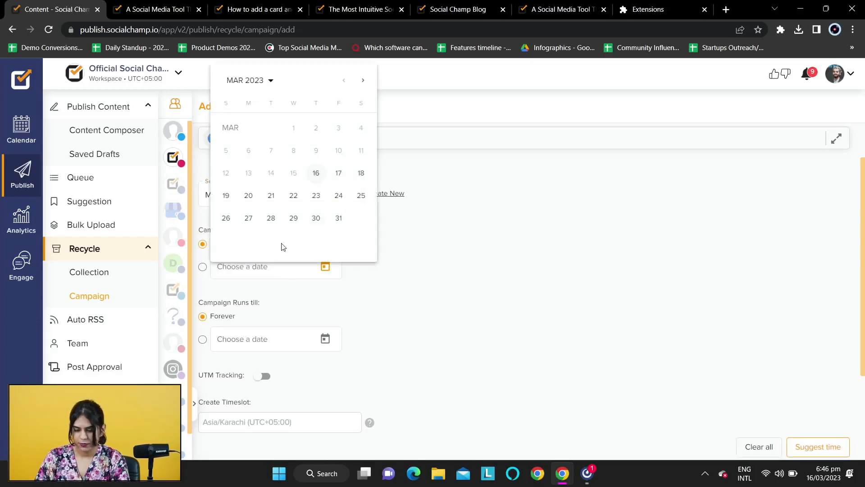
{"action": "left_click", "coordinate": [249, 195]}
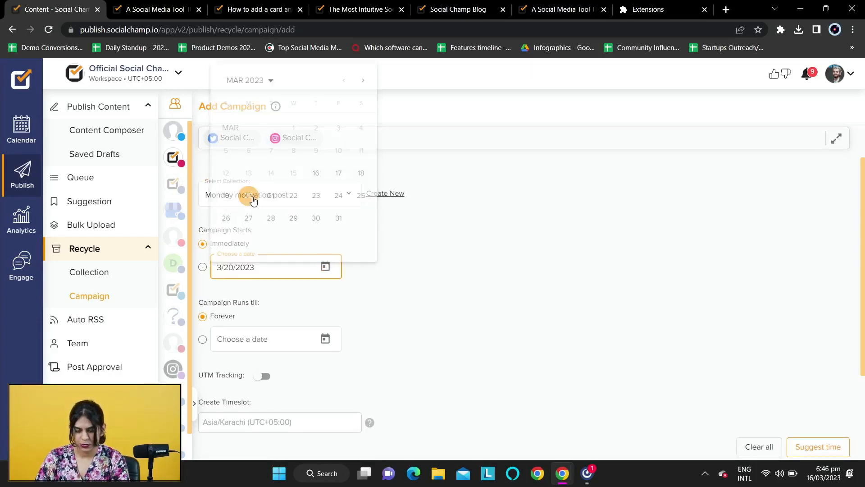
{"action": "scroll", "coordinate": [339, 259], "scroll_direction": "down", "scroll_amount": 1}
{"action": "left_click", "coordinate": [270, 295]}
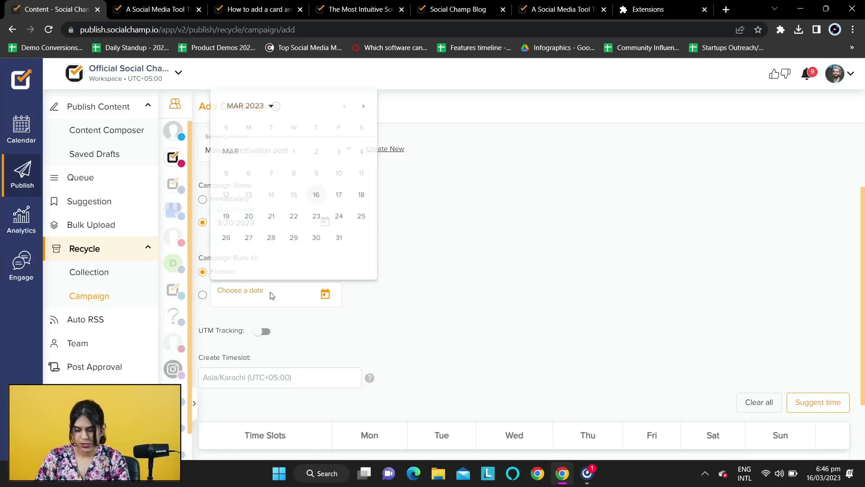
{"action": "left_click", "coordinate": [364, 100]}
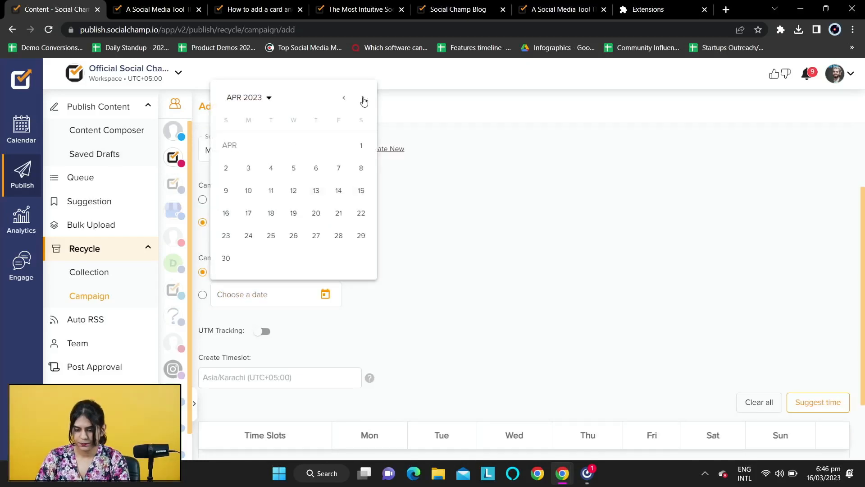
{"action": "left_click", "coordinate": [249, 238]}
- Add a campaign time slot at 09:00 AM for Monday only
{"action": "scroll", "coordinate": [446, 266], "scroll_direction": "down", "scroll_amount": 1}
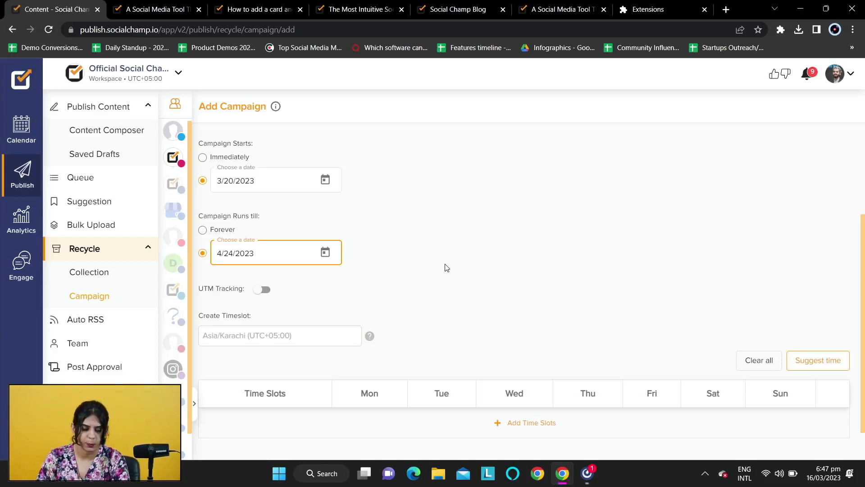
{"action": "scroll", "coordinate": [446, 268], "scroll_direction": "down", "scroll_amount": 1}
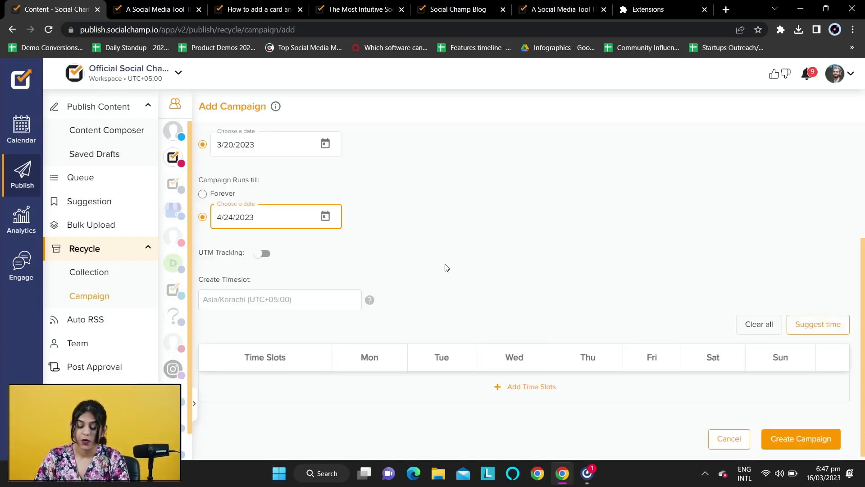
{"action": "left_click", "coordinate": [533, 387]}
{"action": "scroll", "coordinate": [532, 363], "scroll_direction": "down", "scroll_amount": 2}
{"action": "left_click", "coordinate": [416, 341]}
{"action": "left_click", "coordinate": [266, 342]}
{"action": "key", "text": "BackSpace"}
{"action": "key", "text": "BackSpace"}
{"action": "type", "text": "09"}
{"action": "left_click", "coordinate": [301, 342]}
{"action": "key", "text": "BackSpace"}
{"action": "key", "text": "BackSpace"}
{"action": "type", "text": "00"}
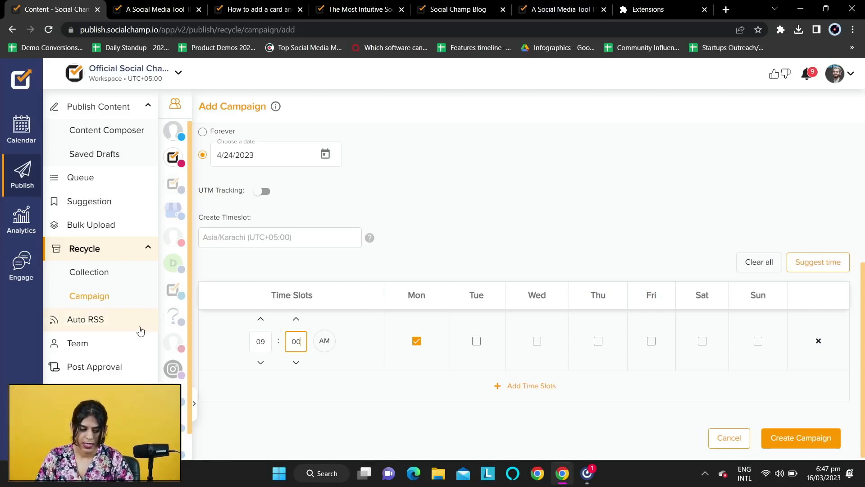
- Go to Auto RSS and examine the form for adding an RSS link and the Social Champ Blog feed's existing link
{"action": "left_click", "coordinate": [112, 326]}
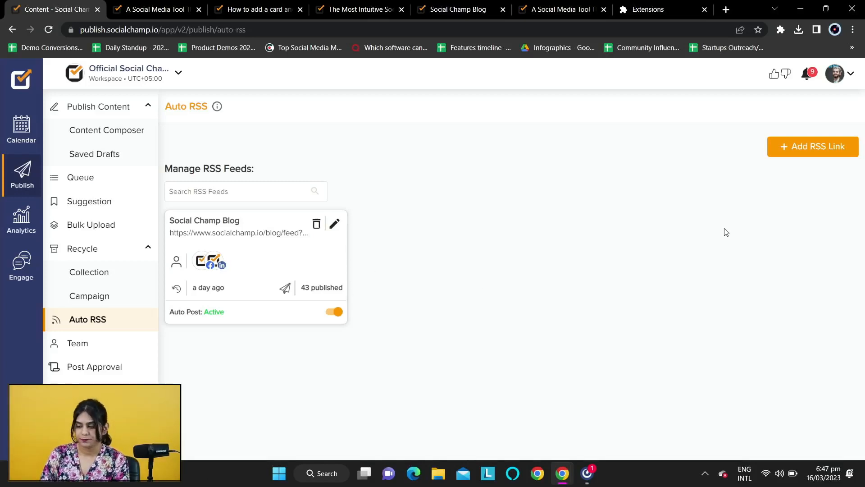
{"action": "left_click", "coordinate": [831, 155]}
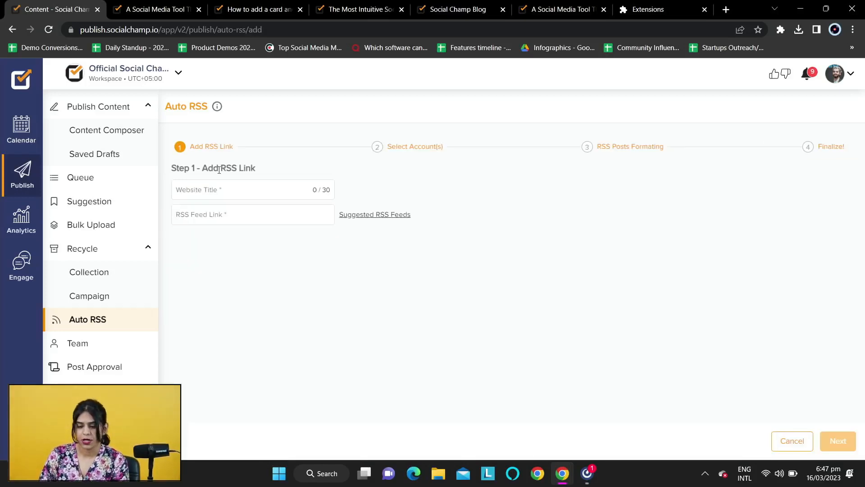
{"action": "left_click", "coordinate": [262, 218]}
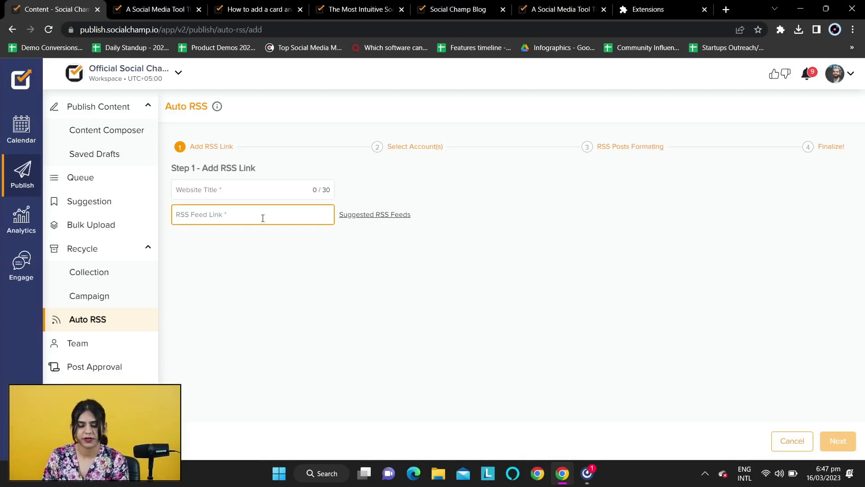
{"action": "left_click", "coordinate": [106, 323]}
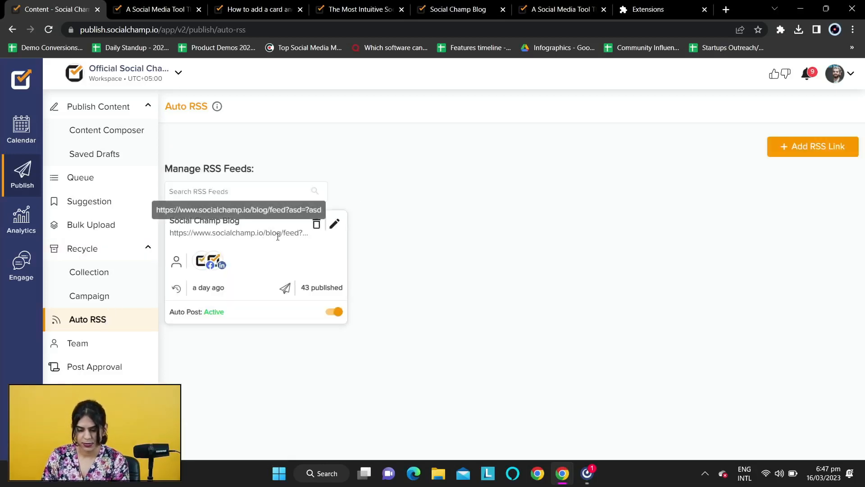
{"action": "left_click_drag", "start_coordinate": [303, 234], "coordinate": [177, 235]}
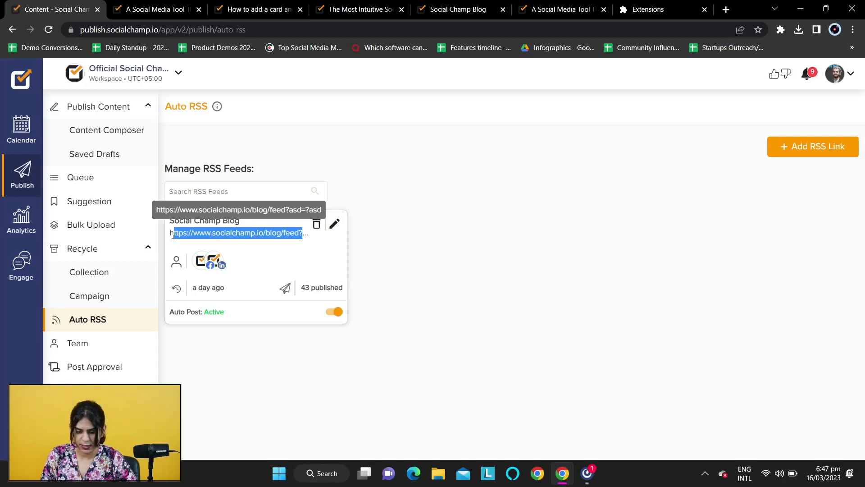
{"action": "left_click", "coordinate": [634, 311]}
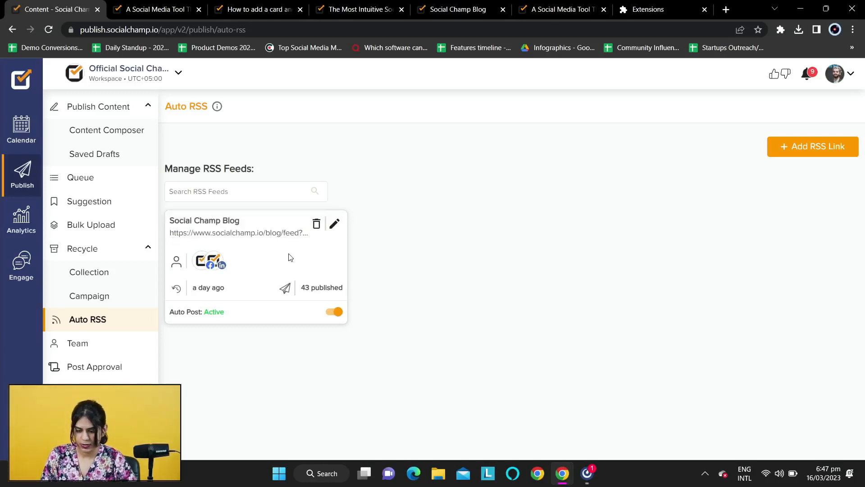
- Open the Social Champ Blog feed for editing and add the Social Champ Twitter account to its publishing accounts
{"action": "left_click", "coordinate": [335, 224]}
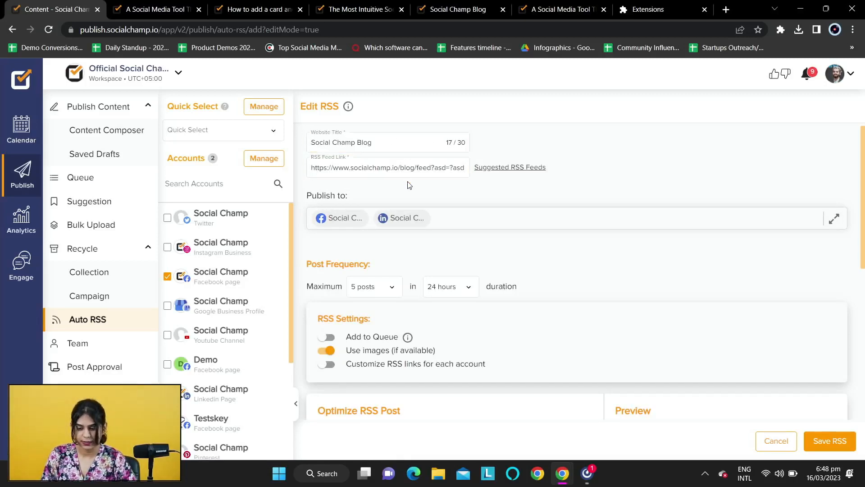
{"action": "left_click", "coordinate": [499, 213]}
{"action": "left_click", "coordinate": [495, 219]}
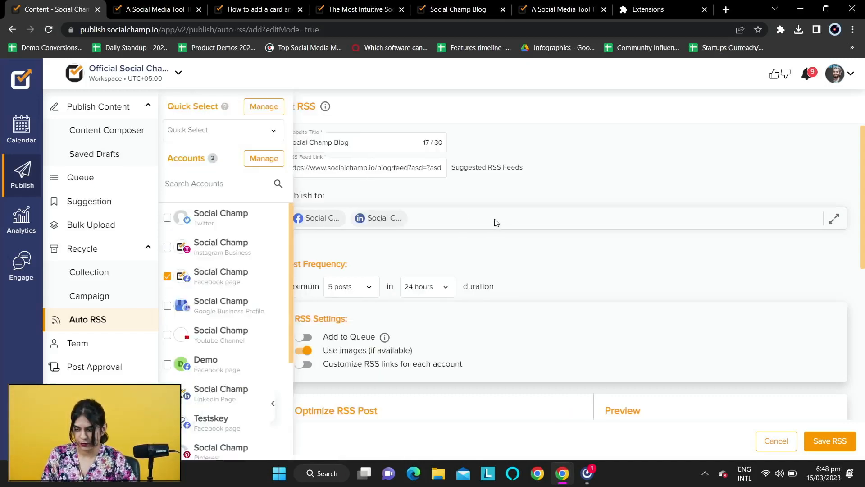
{"action": "left_click", "coordinate": [167, 218]}
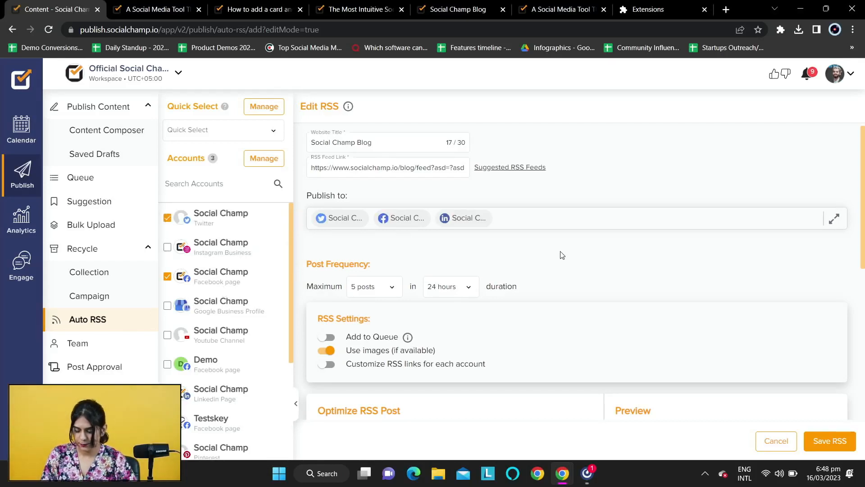
- Review the feed's maximum post frequency, RSS settings and optimized post template
{"action": "scroll", "coordinate": [572, 249], "scroll_direction": "down", "scroll_amount": 2}
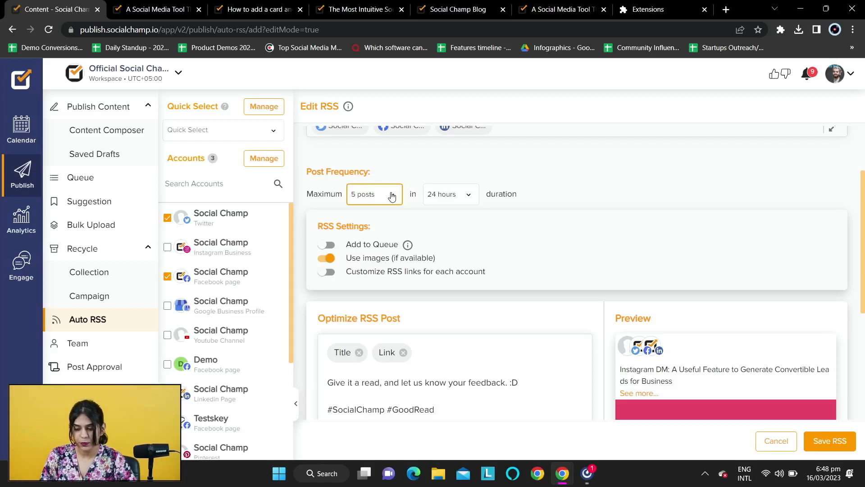
{"action": "left_click", "coordinate": [392, 195]}
{"action": "left_click", "coordinate": [385, 195]}
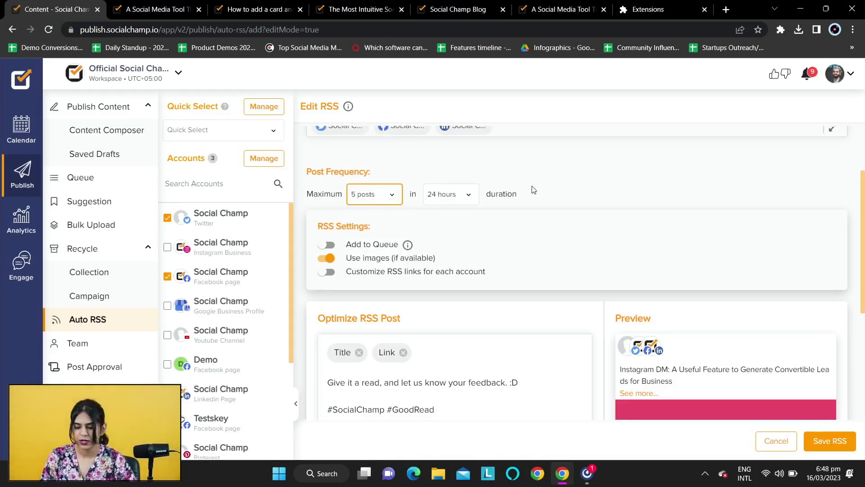
{"action": "scroll", "coordinate": [533, 189], "scroll_direction": "down", "scroll_amount": 1}
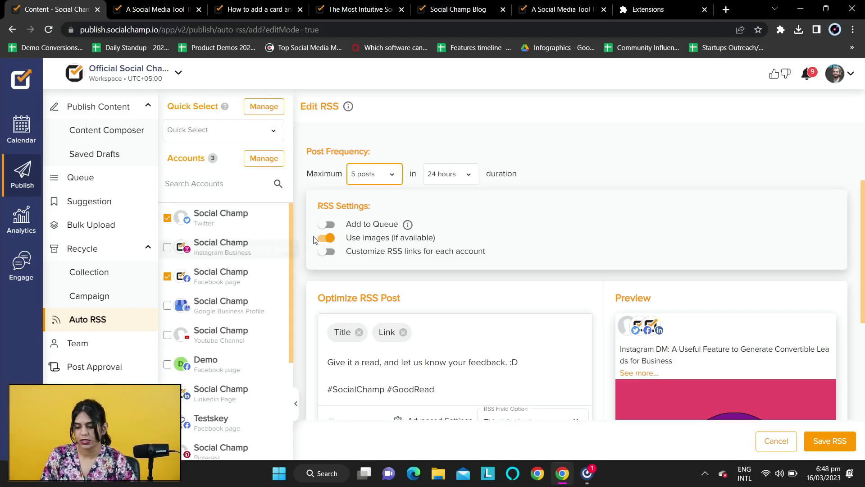
{"action": "scroll", "coordinate": [441, 256], "scroll_direction": "down", "scroll_amount": 2}
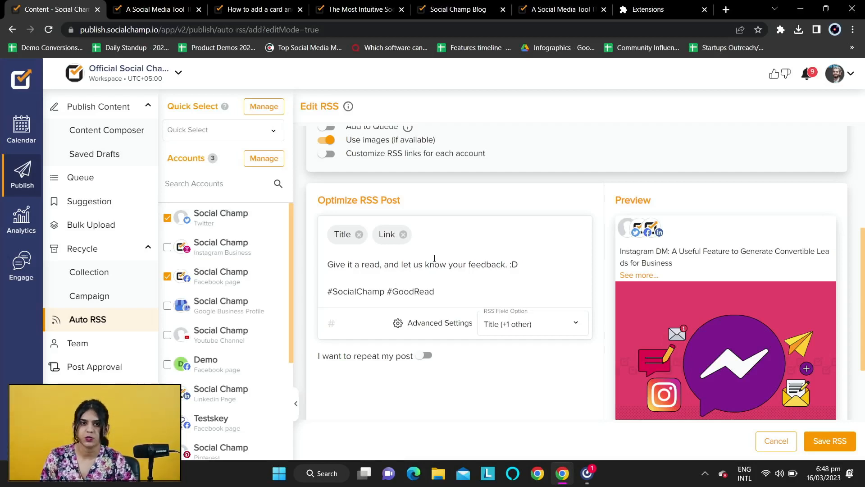
{"action": "scroll", "coordinate": [424, 258], "scroll_direction": "down", "scroll_amount": 1}
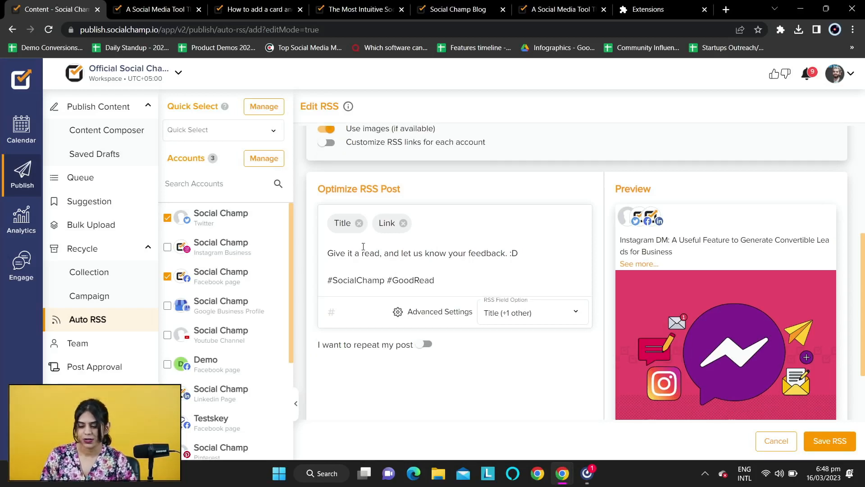
- Add the Description field to the RSS post template and expand the full post text in the preview
{"action": "left_click", "coordinate": [525, 312]}
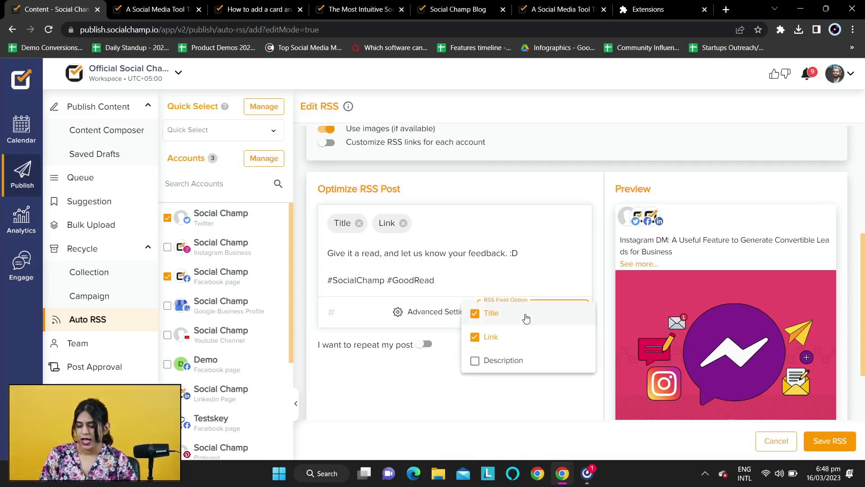
{"action": "left_click", "coordinate": [504, 363]}
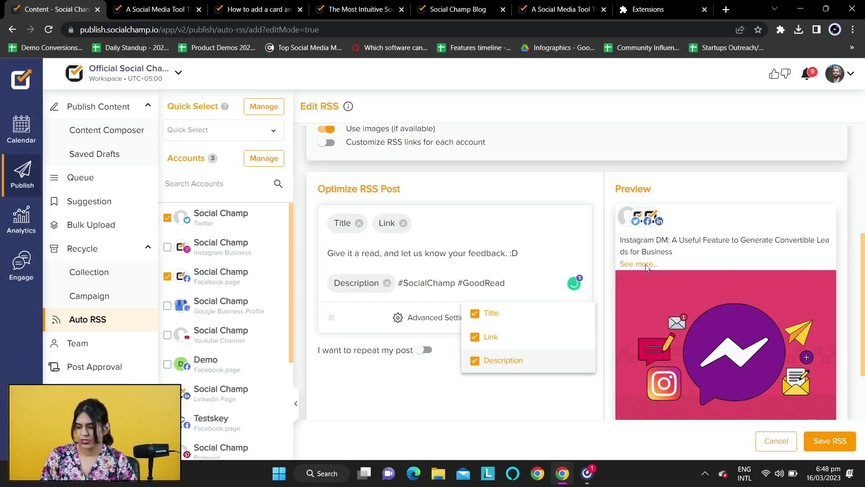
{"action": "left_click", "coordinate": [473, 411]}
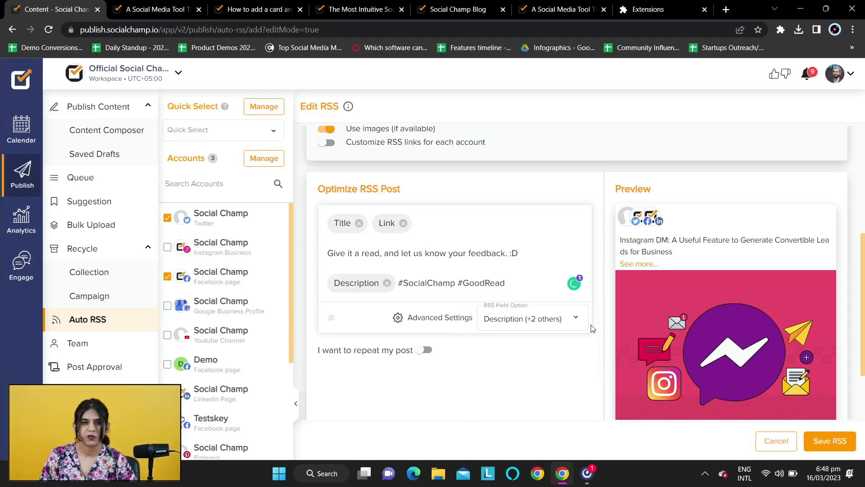
{"action": "left_click", "coordinate": [648, 266]}
{"action": "scroll", "coordinate": [669, 289], "scroll_direction": "down", "scroll_amount": 1}
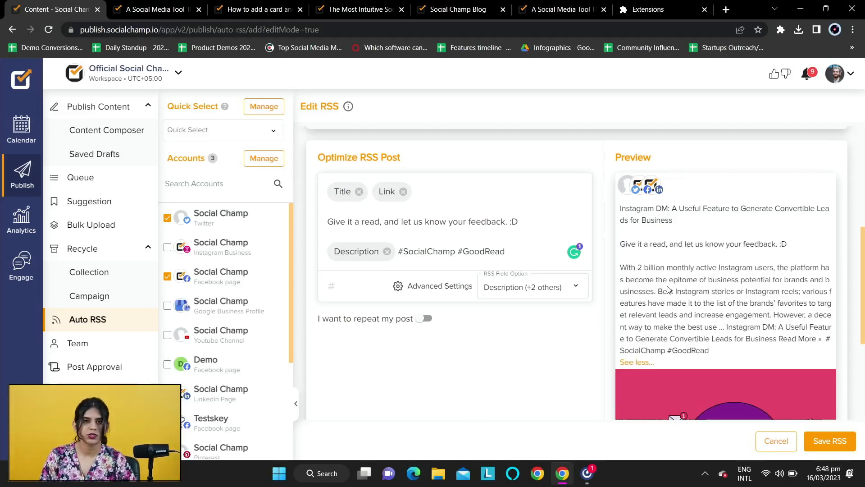
- Remove the Description field from the RSS post template
{"action": "left_click", "coordinate": [572, 289]}
{"action": "left_click", "coordinate": [492, 336]}
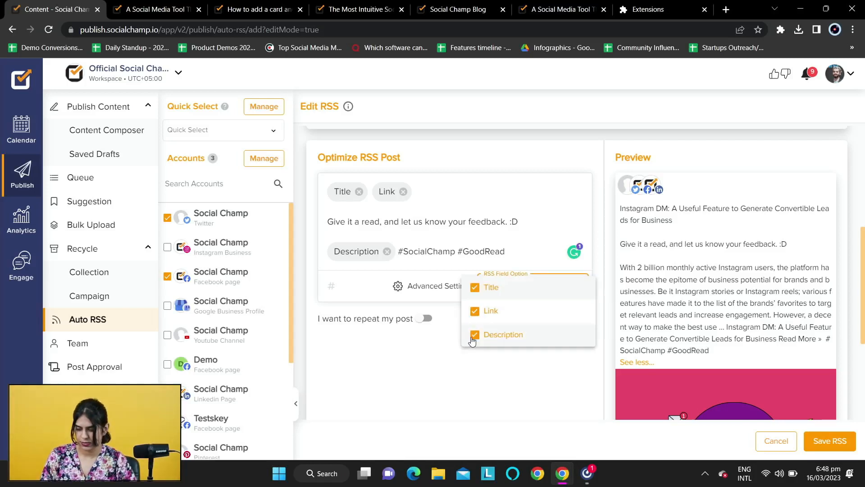
{"action": "left_click", "coordinate": [479, 378]}
- Check the RSS post preview, save the Social Champ Blog feed and return to the Content Composer
{"action": "scroll", "coordinate": [717, 234], "scroll_direction": "down", "scroll_amount": 1}
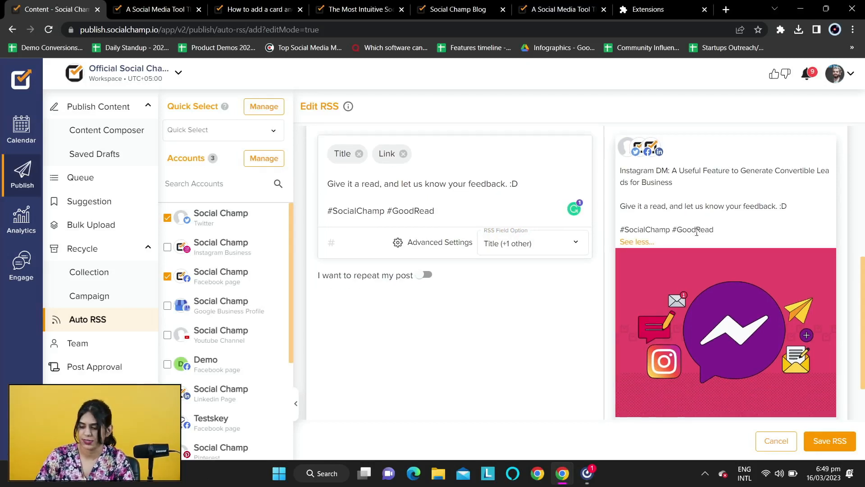
{"action": "scroll", "coordinate": [697, 232], "scroll_direction": "down", "scroll_amount": 1}
{"action": "scroll", "coordinate": [697, 234], "scroll_direction": "up", "scroll_amount": 2}
{"action": "scroll", "coordinate": [697, 234], "scroll_direction": "down", "scroll_amount": 3}
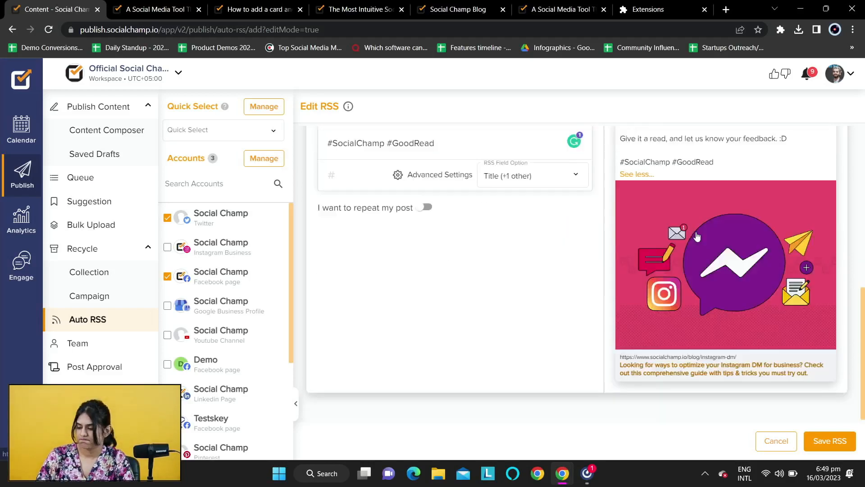
{"action": "left_click", "coordinate": [833, 446]}
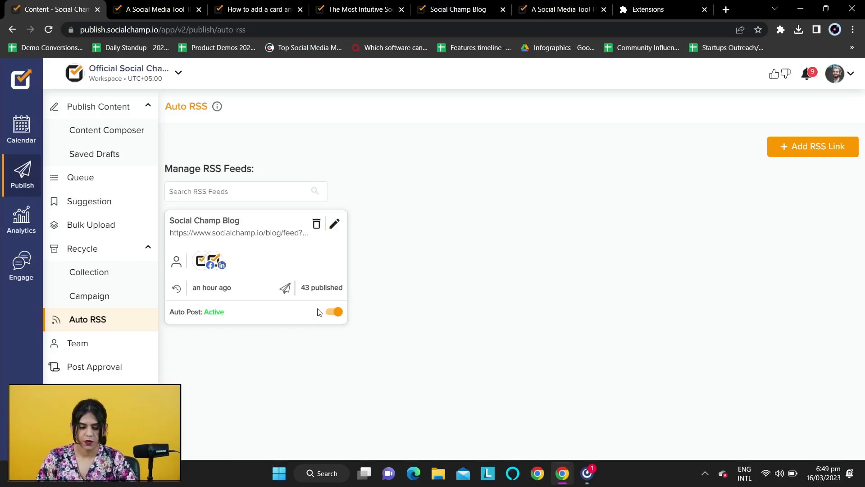
{"action": "left_click", "coordinate": [25, 83]}
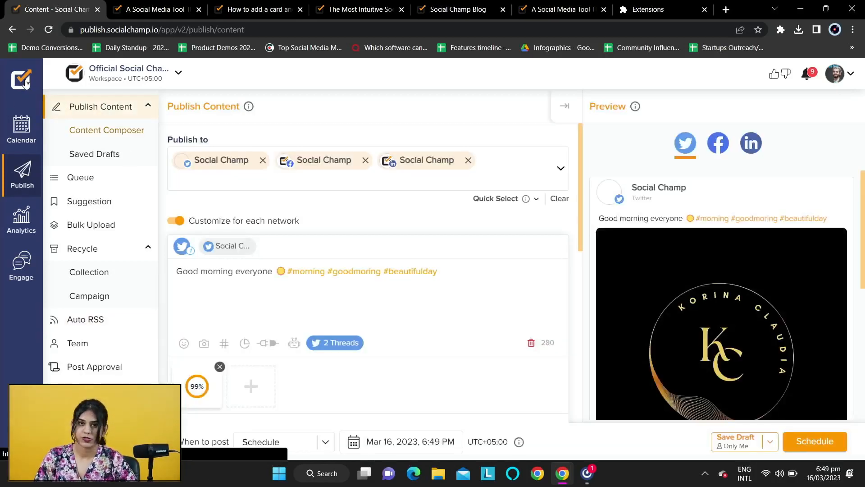